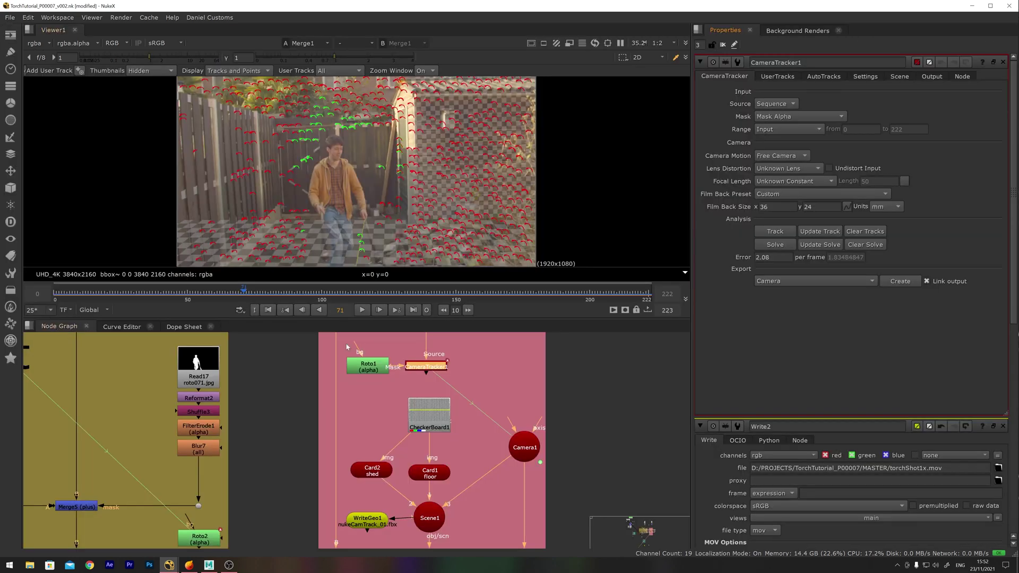
Inspect the source footage and the CameraTracker node's scene constraints and feature, tracking and solving settings.
double_click(287, 370)
click(898, 76)
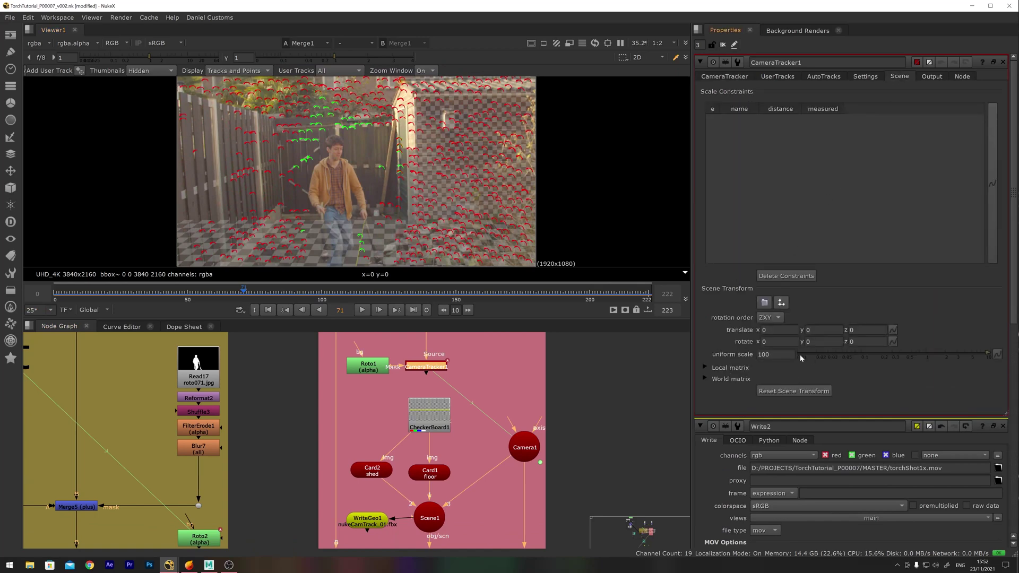
click(860, 76)
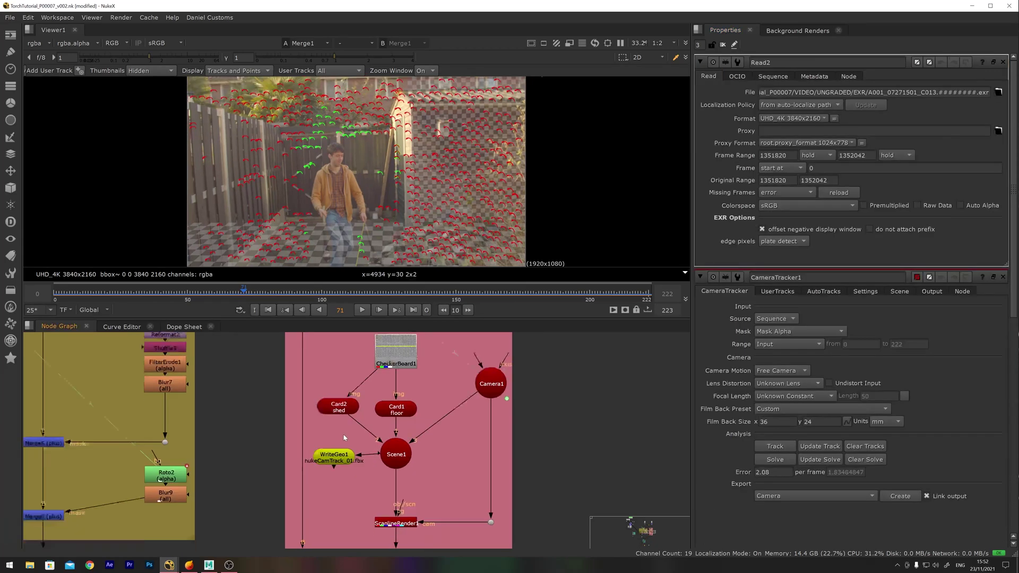
Inspect the WriteGeo1 node's FBX export settings and the Reformat1 node that feeds the Write1 image output.
middle_drag(341, 445, 350, 429)
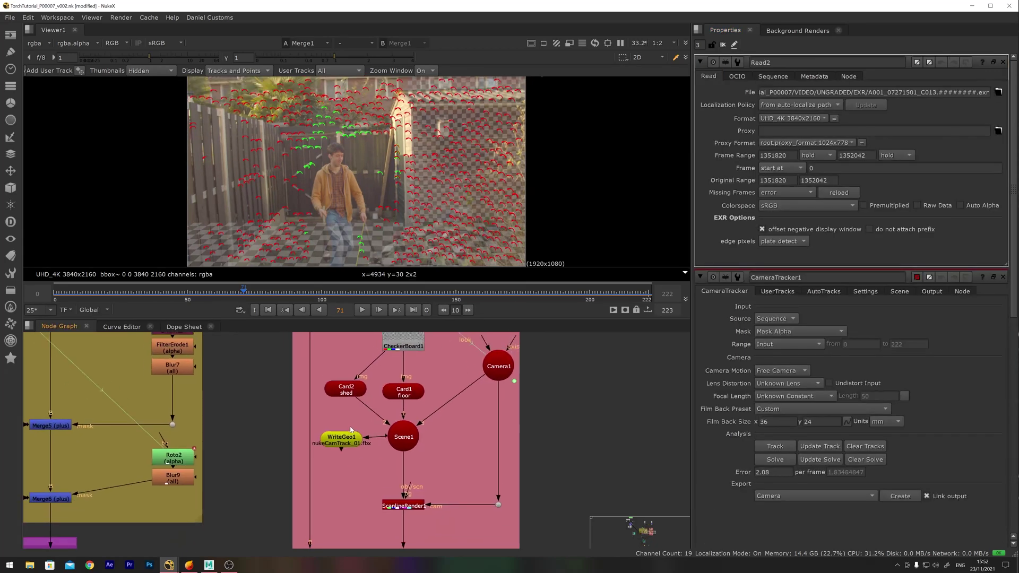
double_click(339, 445)
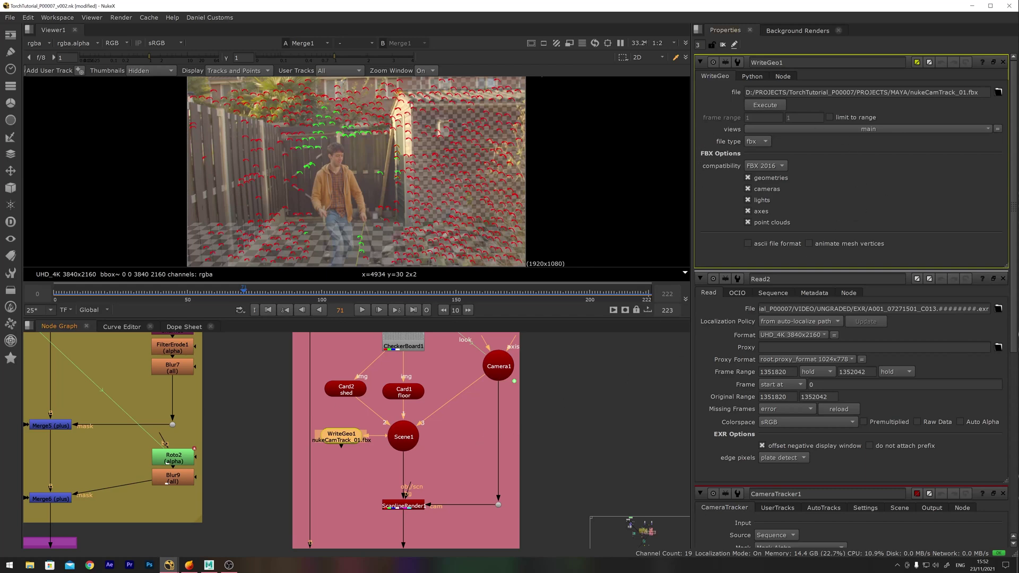
double_click(361, 422)
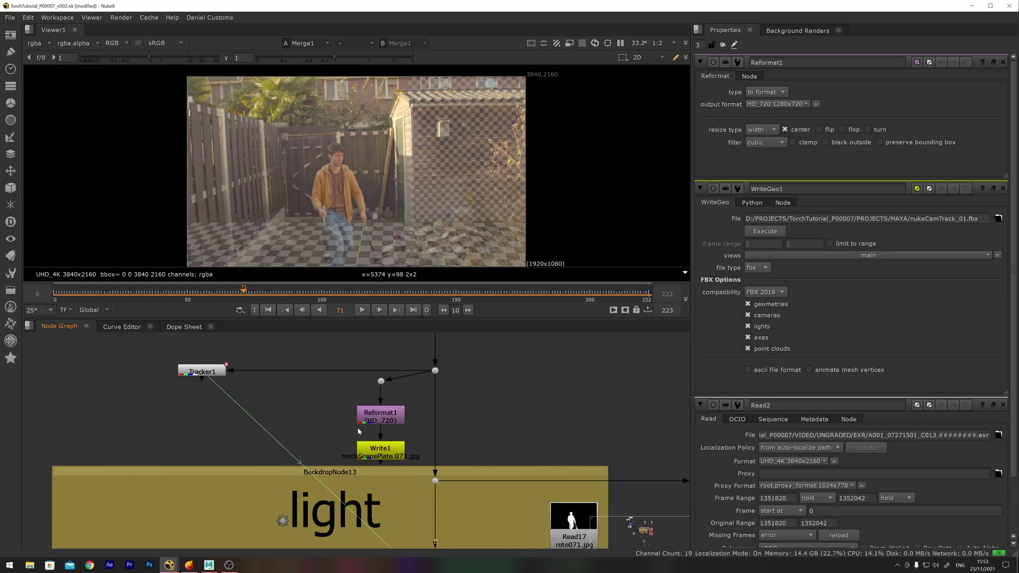
middle_drag(465, 404, 450, 397)
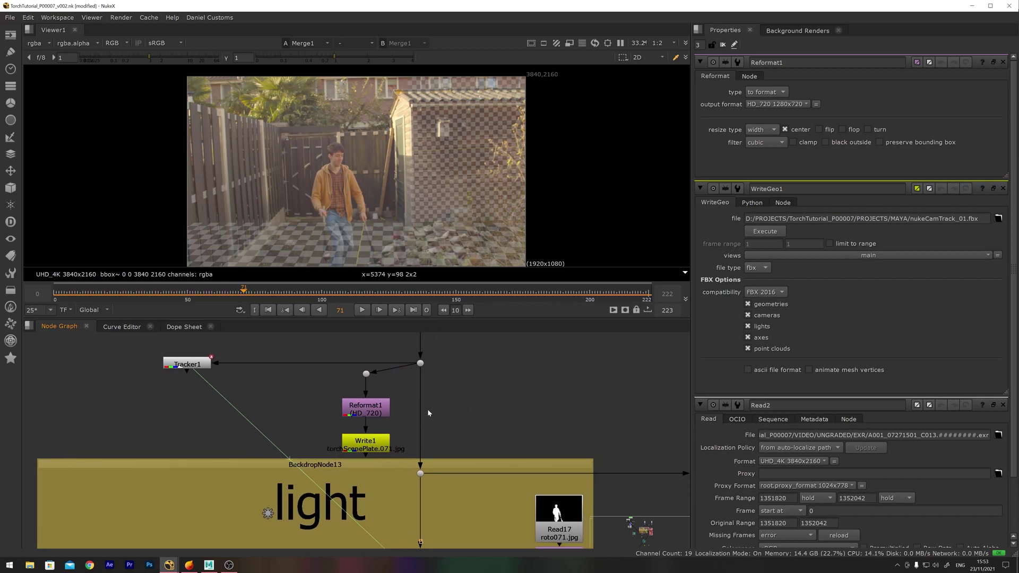
click(350, 412)
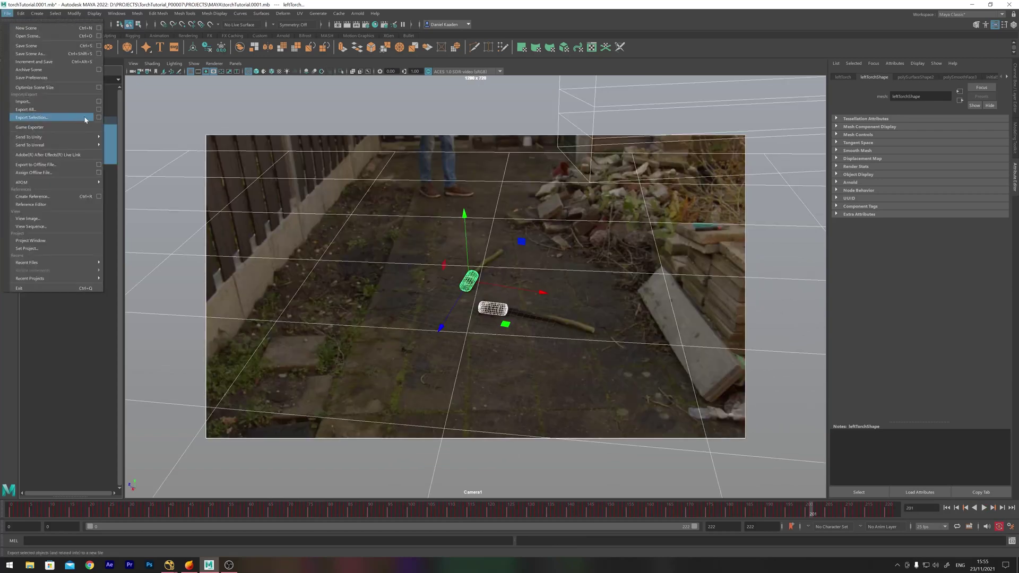
Switch to Maya, select the camera, ground, shed and torches under masterGroup, and review the FBX options for exporting the selection.
click(84, 119)
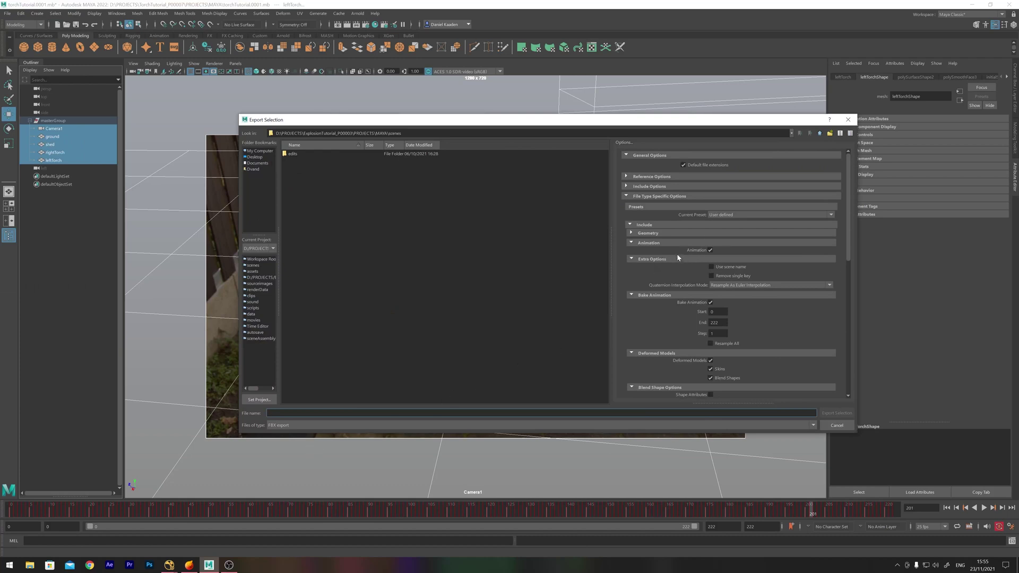
scroll(669, 313, down, 10)
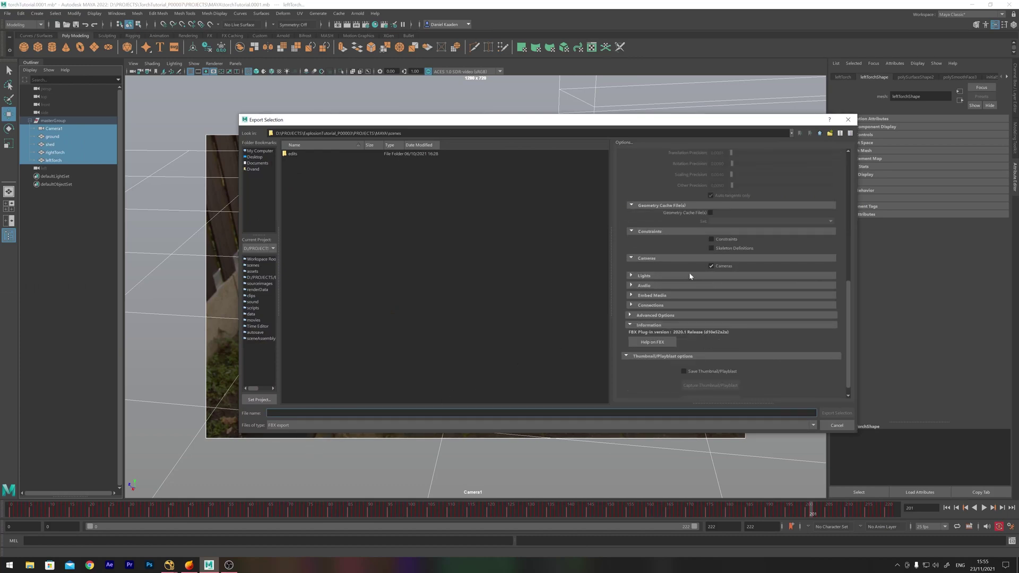
scroll(844, 319, down, 1)
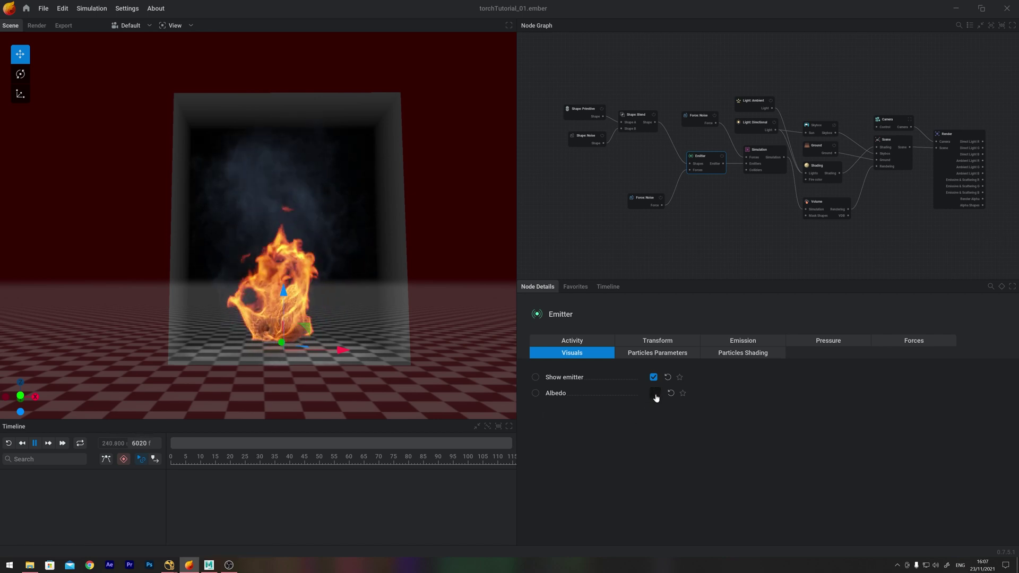
Switch to EmberGen and set the emitter's albedo colour to bright green, #0DFF0D.
click(654, 394)
drag(845, 405, 913, 401)
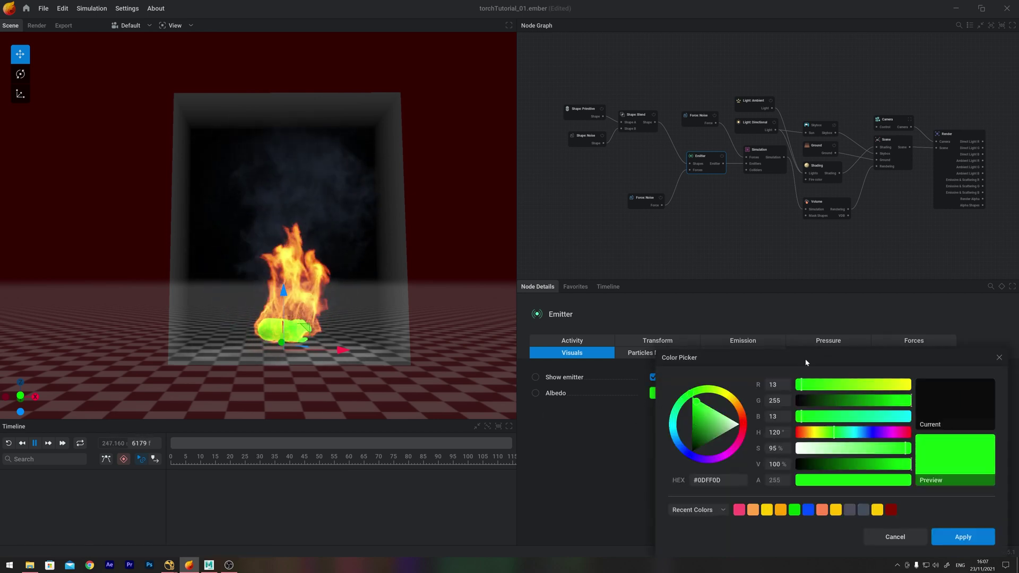
Examine the parameters of the primitive, blend and noise shapes and of the two noise forces feeding the emitter and simulation.
click(583, 110)
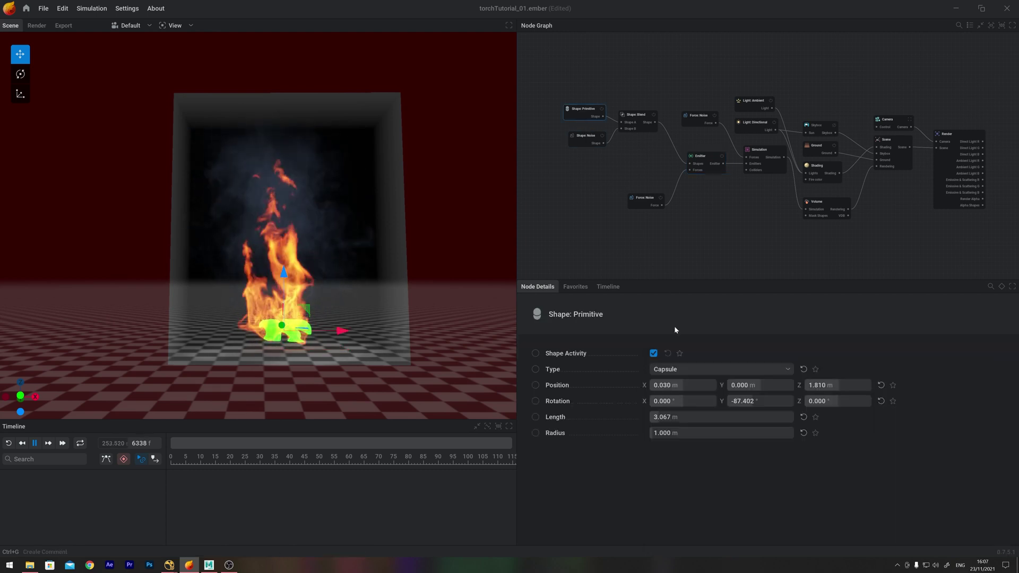
scroll(631, 140, up, 3)
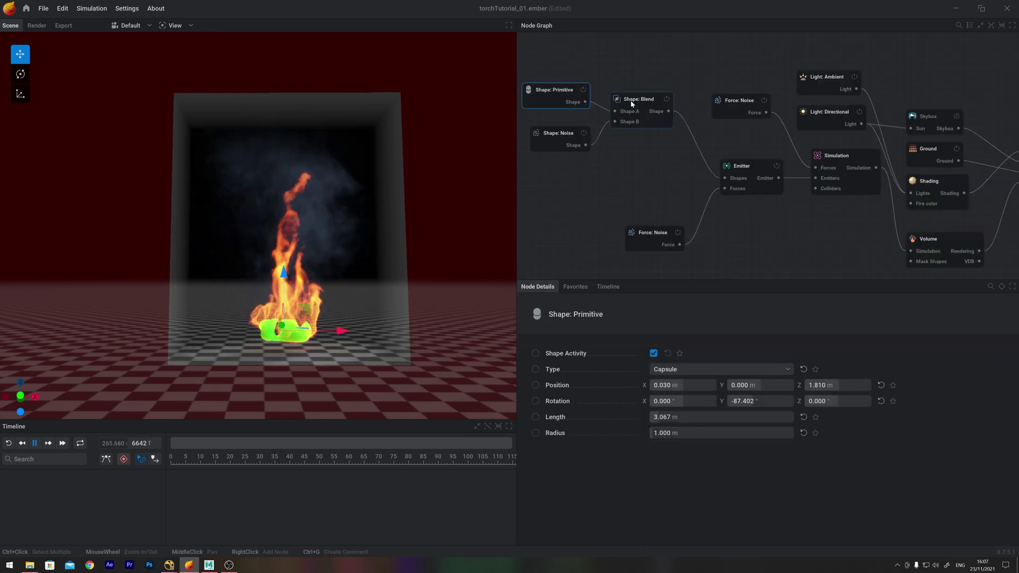
click(638, 101)
click(548, 139)
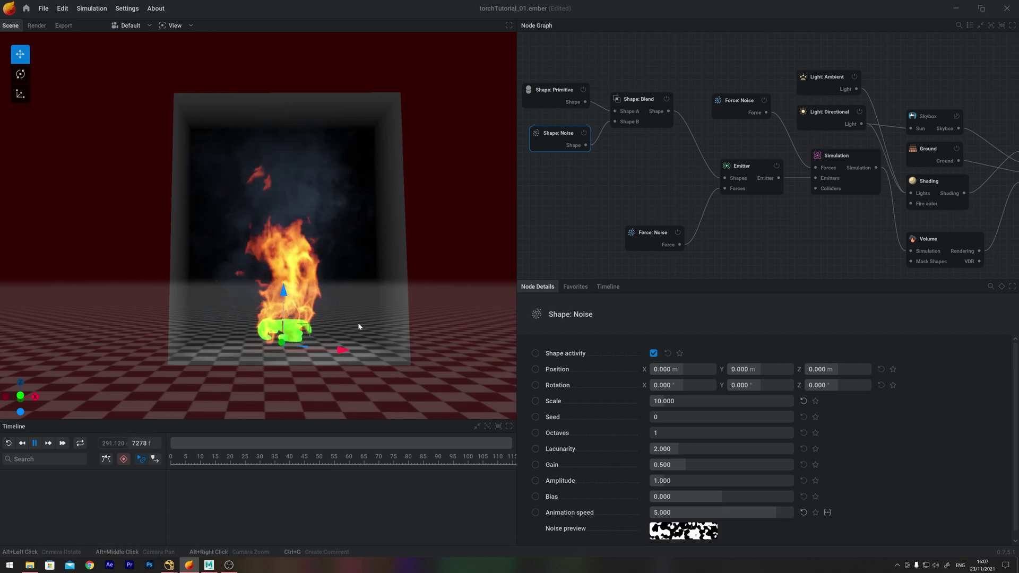
click(651, 236)
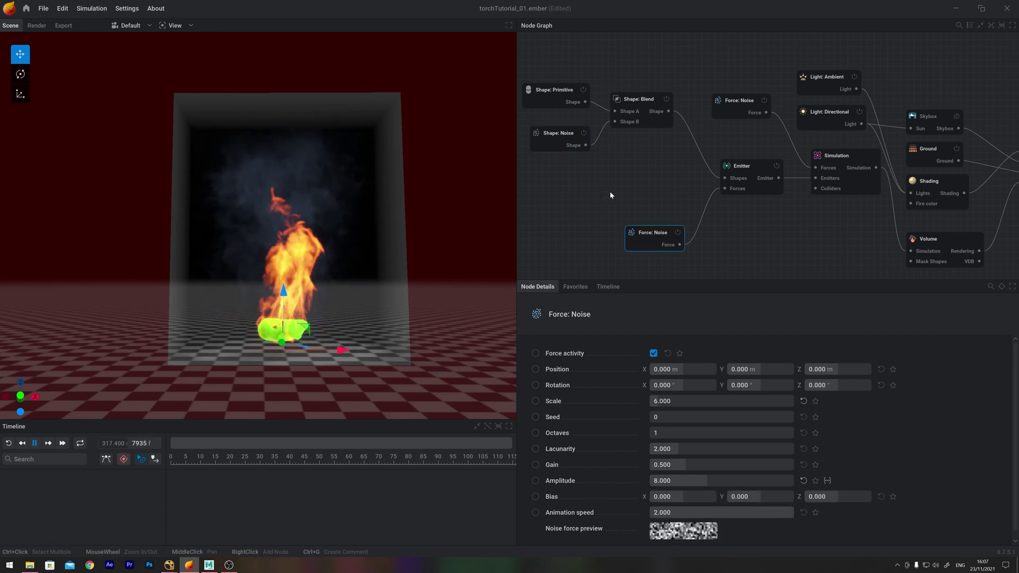
middle_drag(636, 192, 630, 190)
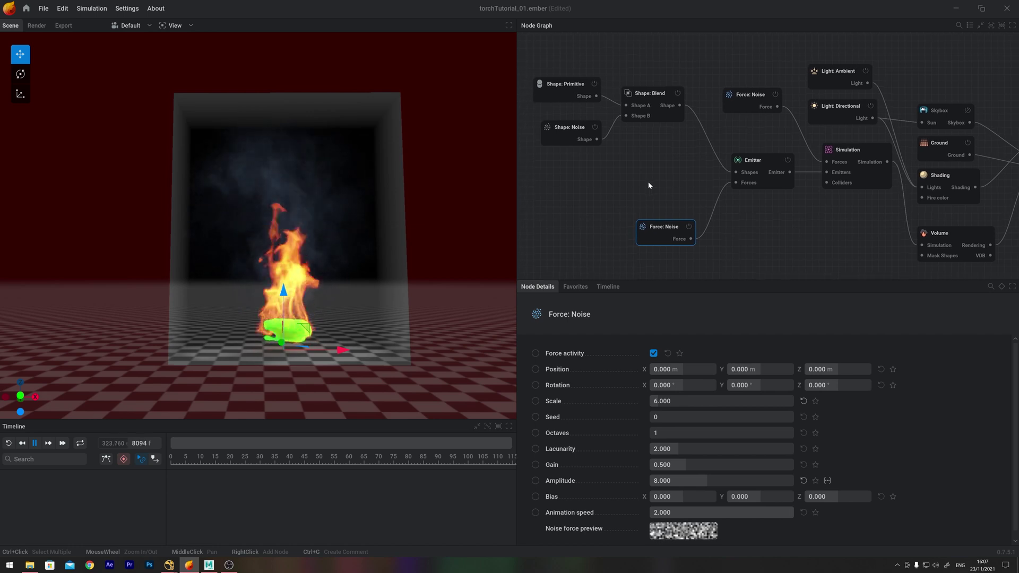
click(714, 95)
middle_drag(714, 96, 652, 91)
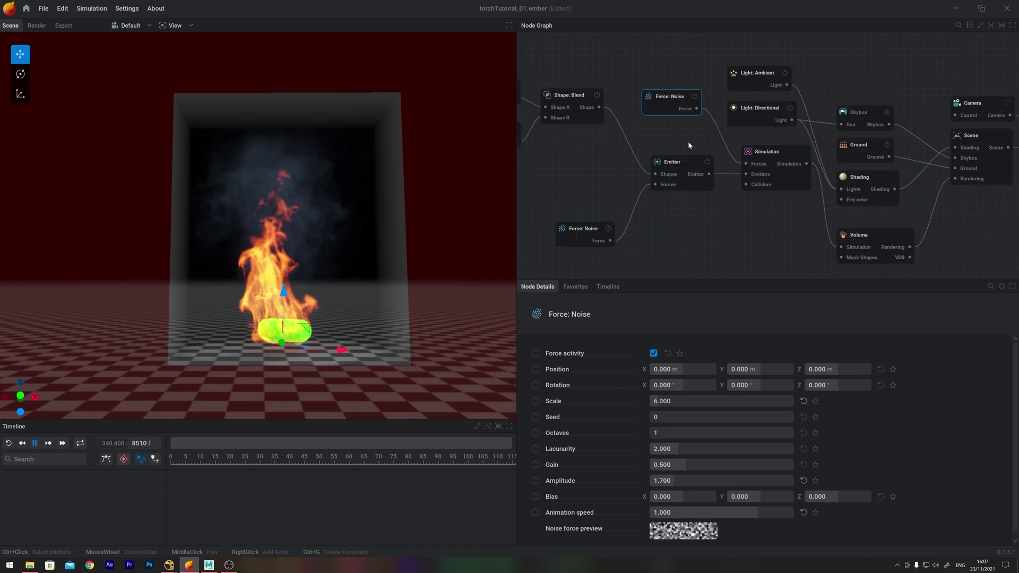
Review the Shading node's flame settings and compare the fire with flames translucency off and on.
middle_drag(763, 237, 659, 218)
click(730, 168)
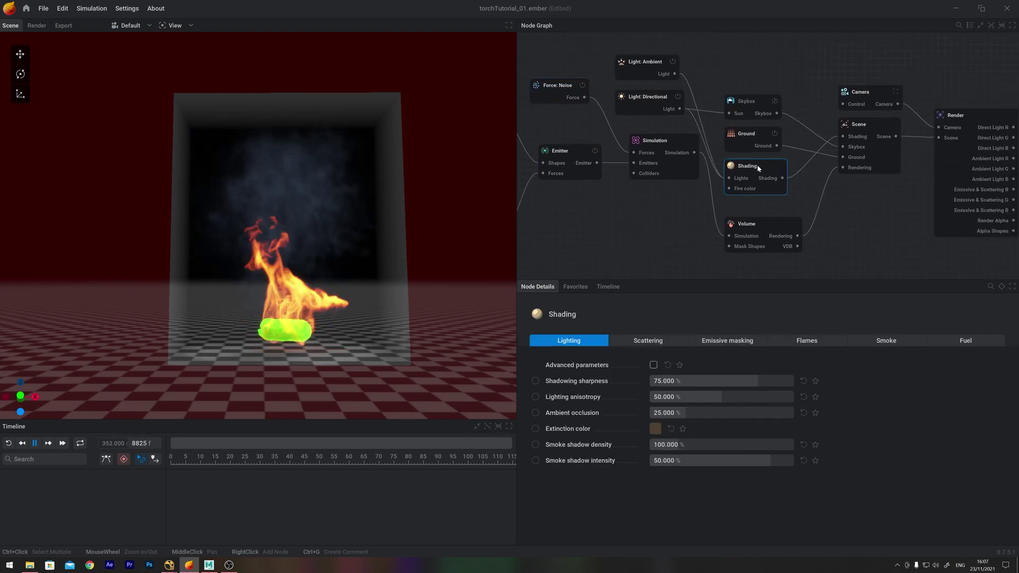
click(806, 340)
scroll(916, 451, down, 5)
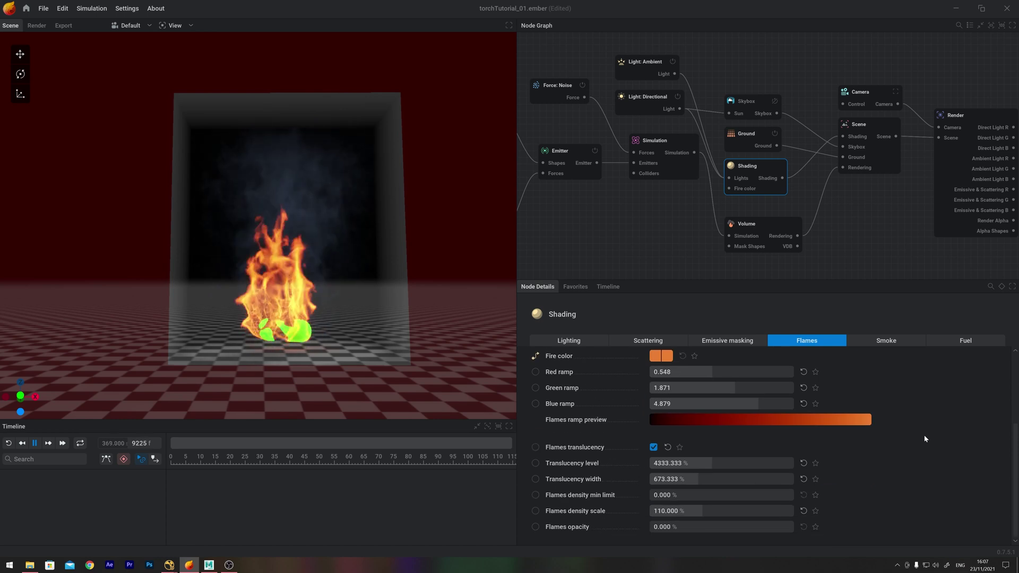
click(653, 480)
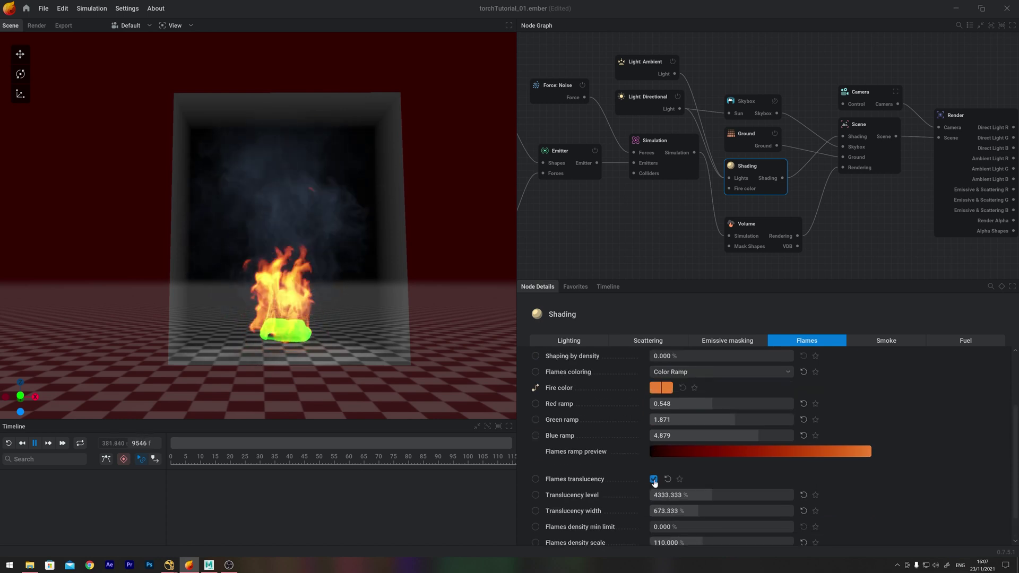
click(653, 479)
click(653, 479)
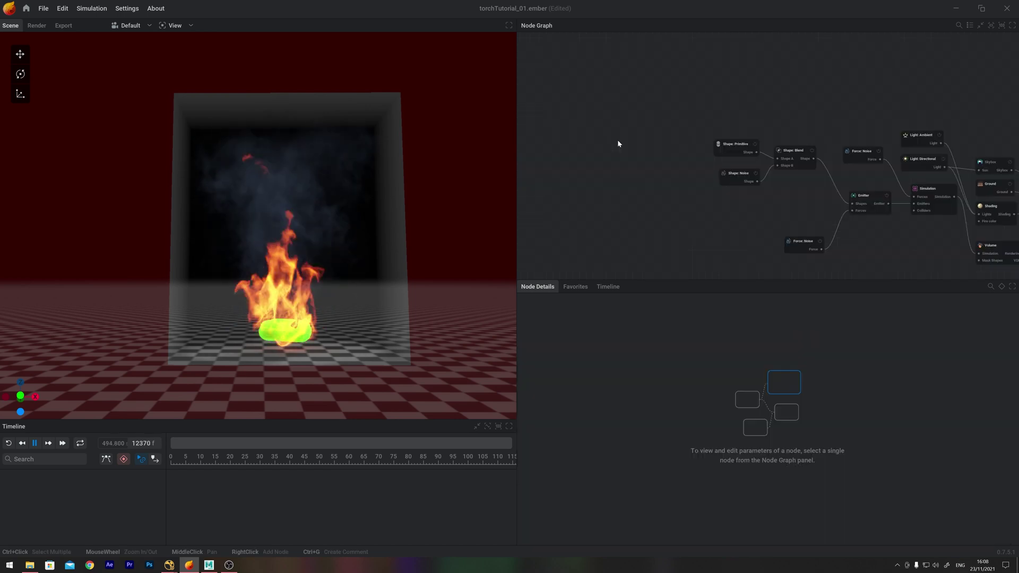
Add an Import node to the graph and load torchMatchmove_02.fbx as its asset.
right_click(618, 144)
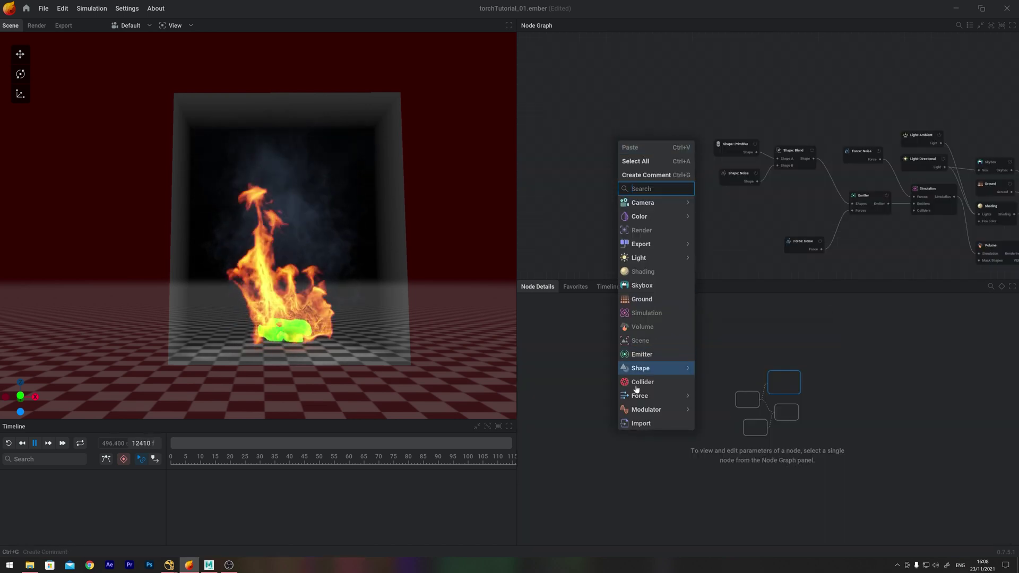
click(637, 422)
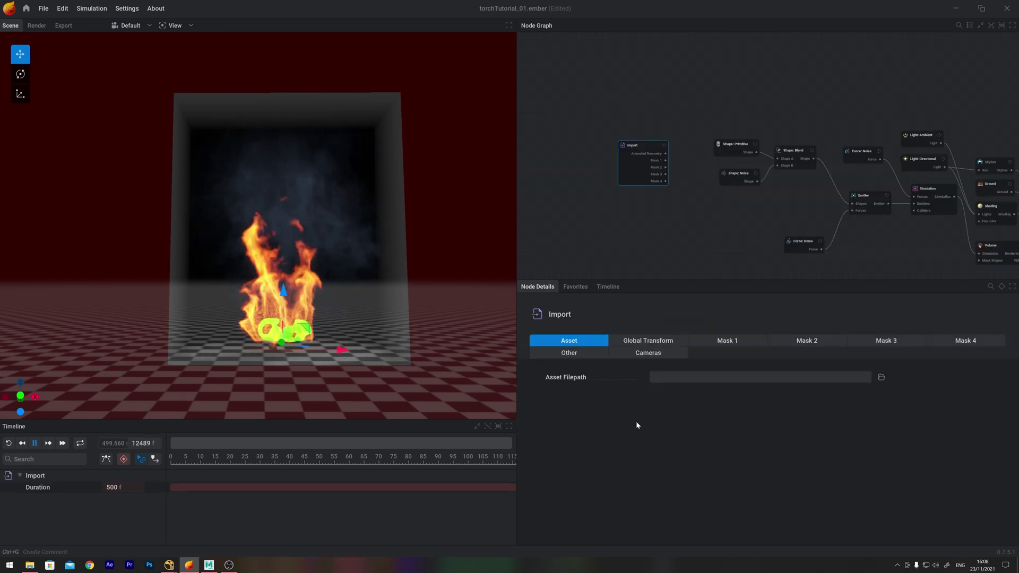
click(882, 377)
click(497, 363)
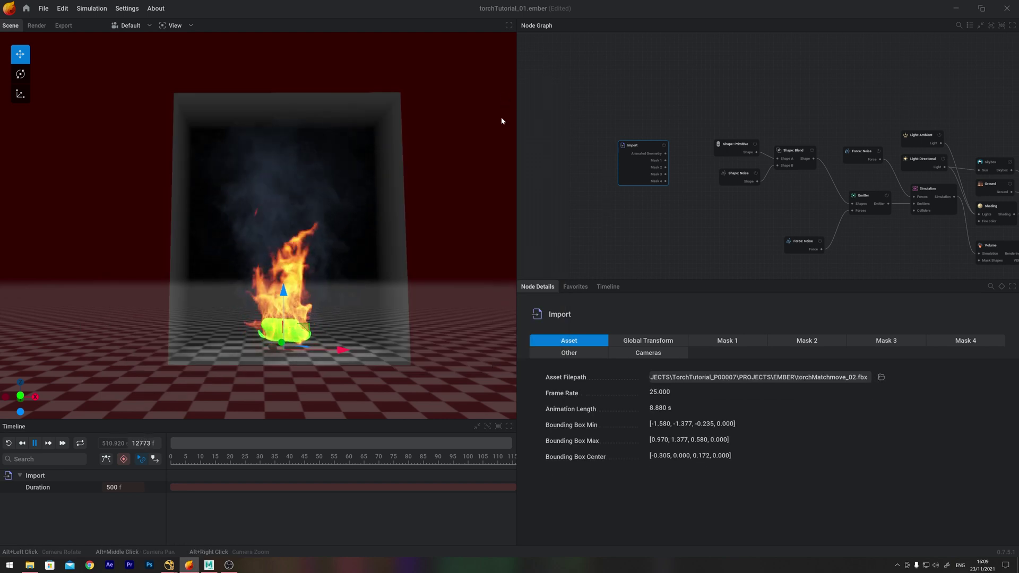
Stop and reset the simulation, and raise the imported geometry about 8.67 m above the emitter to inspect its size.
click(34, 443)
click(17, 446)
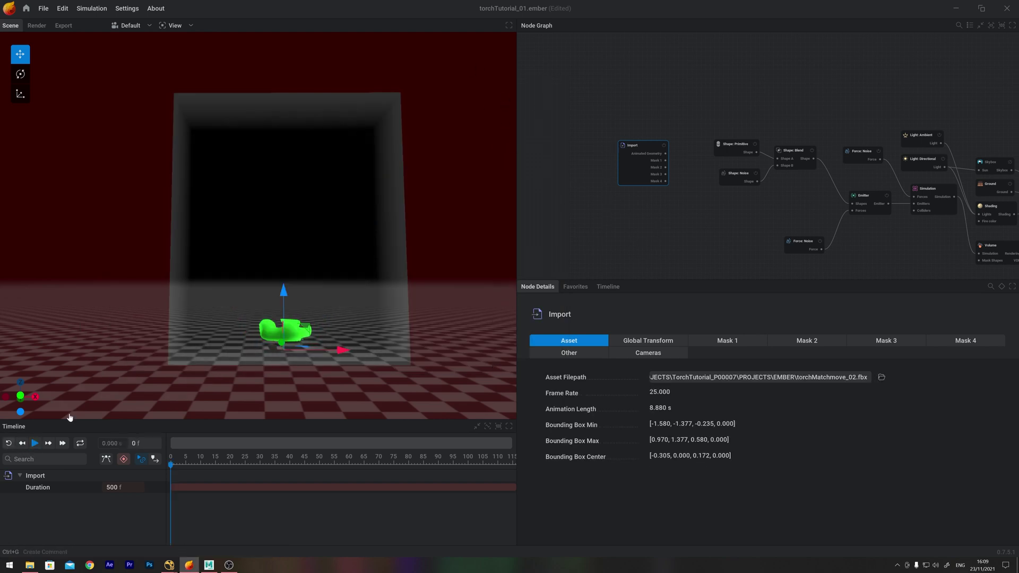
drag(282, 292, 288, 198)
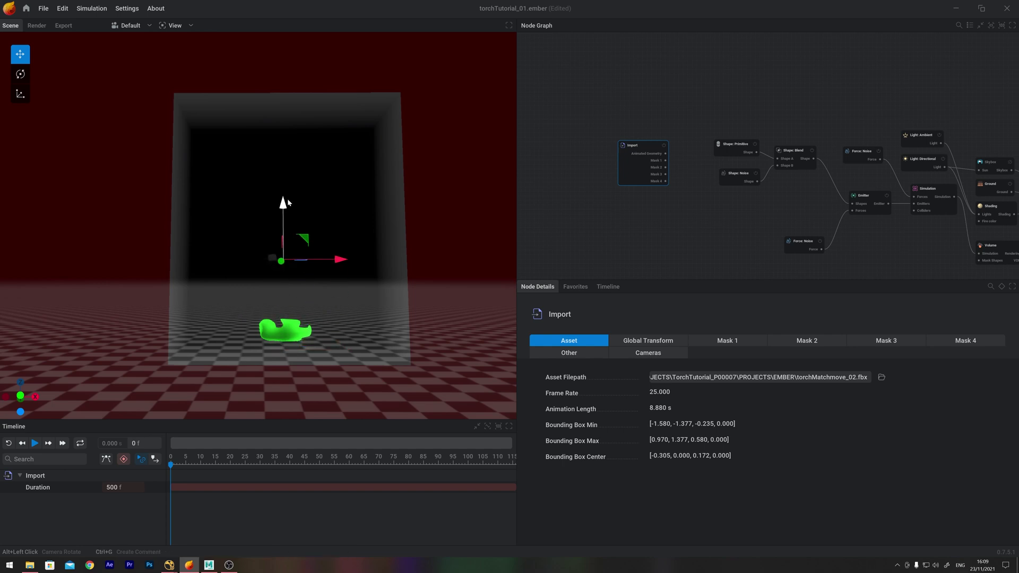
scroll(268, 256, up, 3)
alt+drag(267, 257, 266, 292)
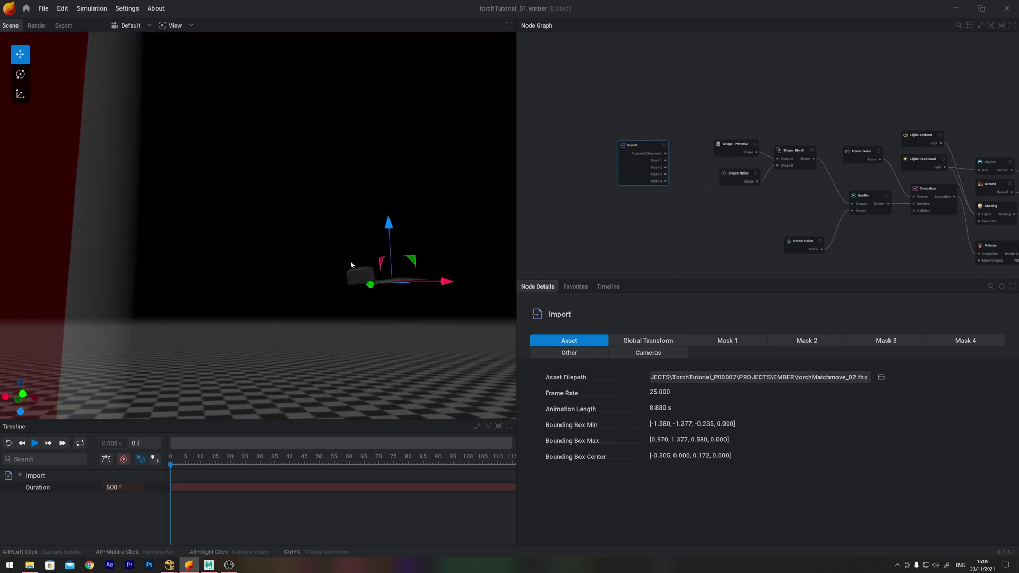
scroll(350, 260, down, 6)
scroll(255, 265, up, 3)
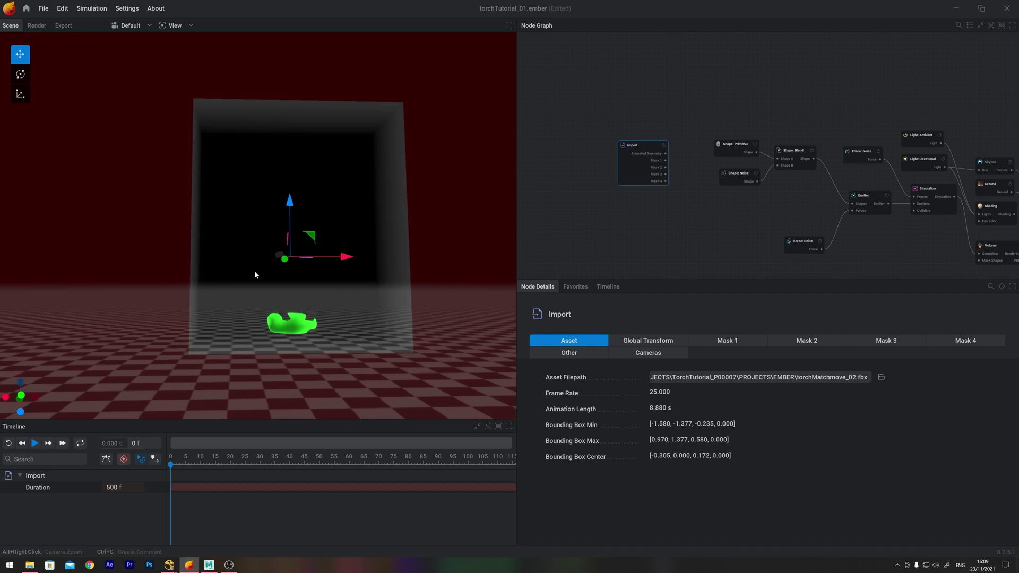
Set the Import node's master scale to X 100 and check the enlarged torches against the simulation box.
click(657, 341)
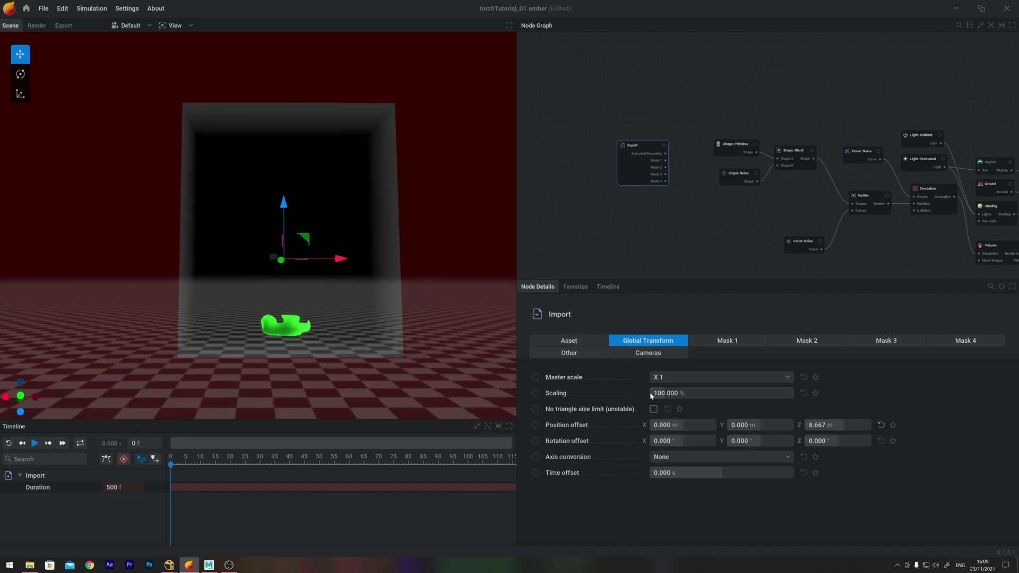
click(681, 379)
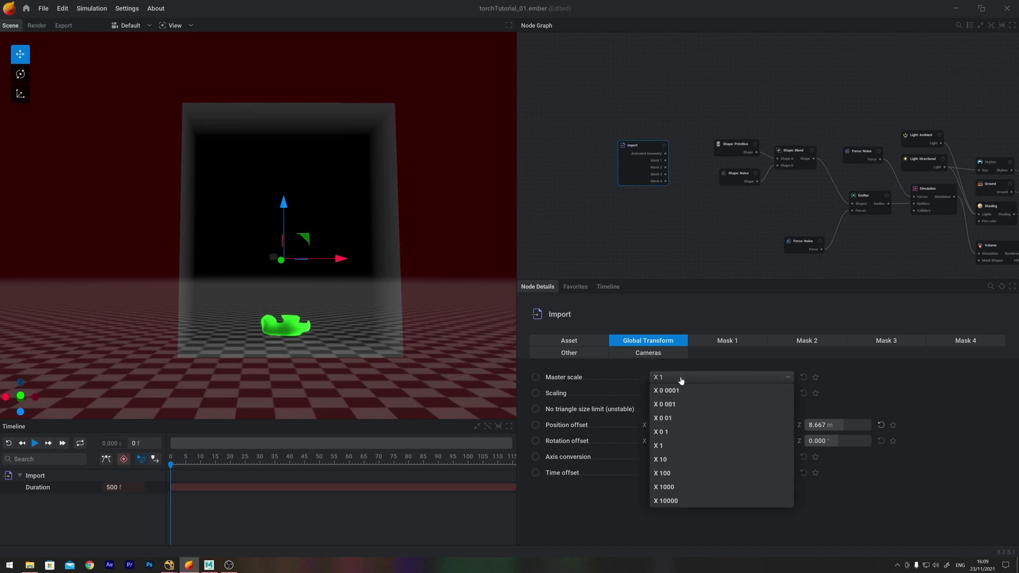
click(668, 477)
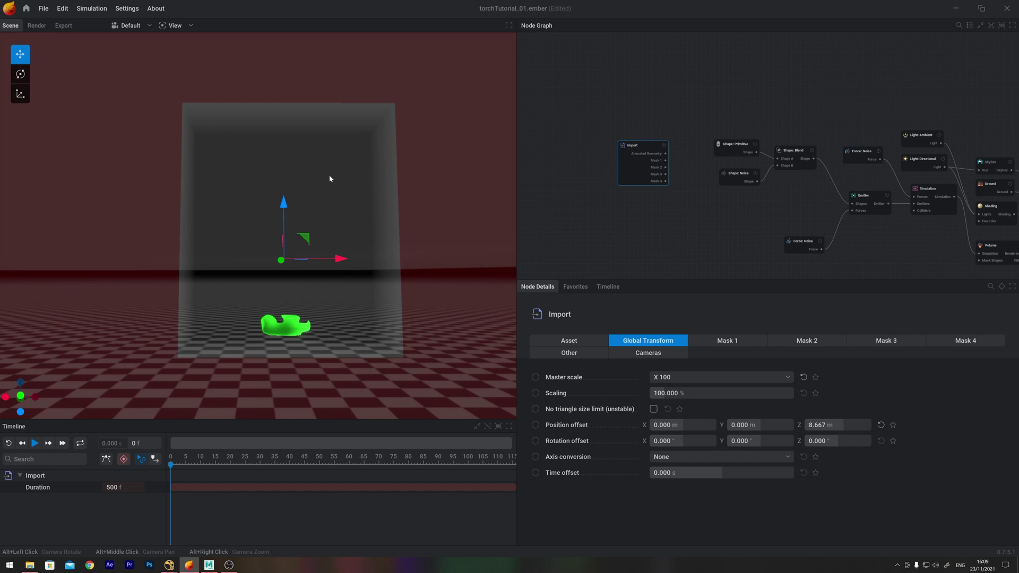
scroll(329, 176, down, 3)
alt+drag(200, 167, 203, 176)
mouse_move(202, 175)
alt+right_down()
mouse_move(180, 175)
mouse_move(190, 180)
alt+right_up()
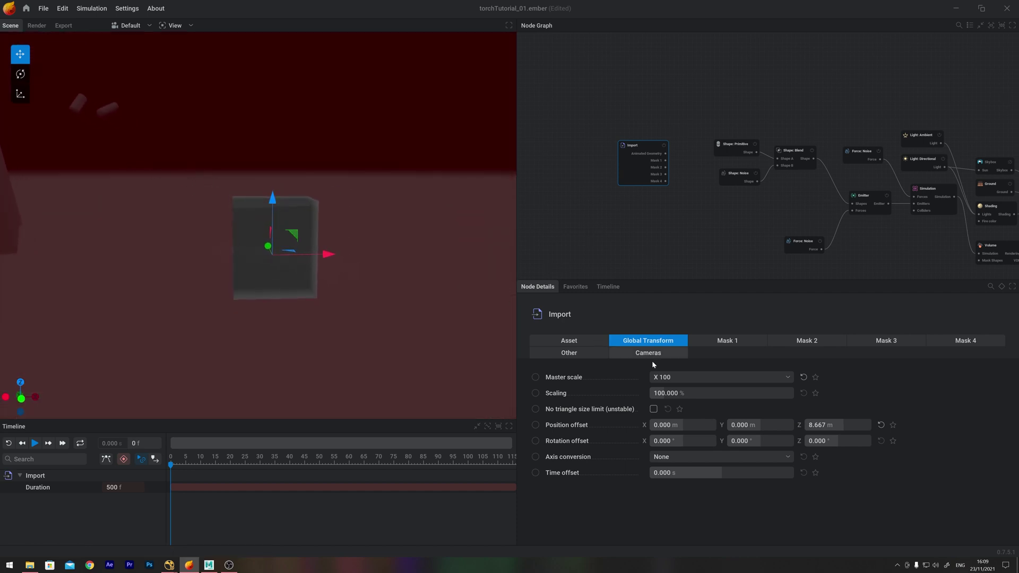
Lower the imported torch geometry and shift it toward the simulation box, to about X 32.69 m and Z -22.73 m.
drag(273, 200, 270, 248)
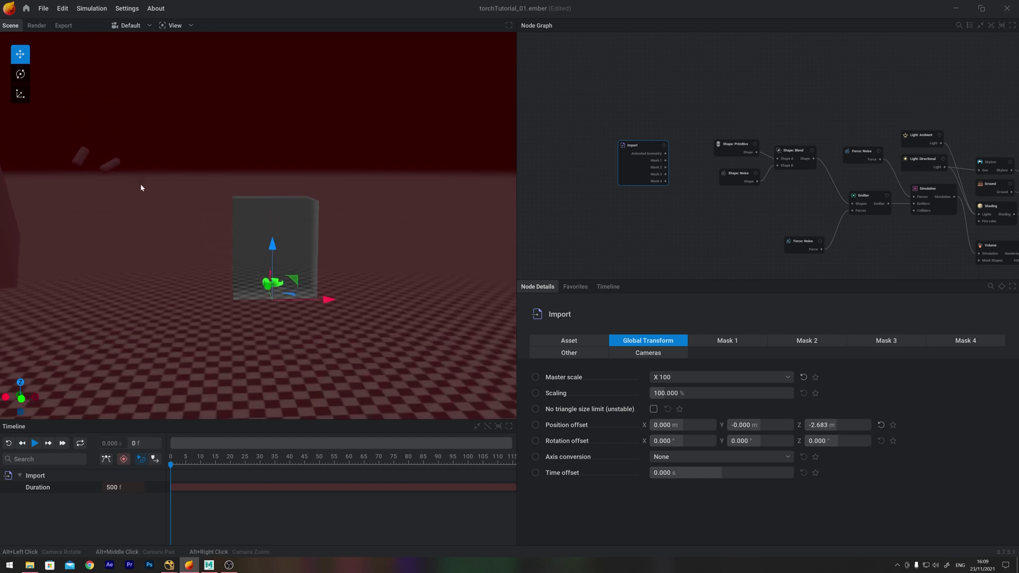
drag(334, 301, 411, 320)
scroll(318, 289, up, 5)
alt+middle_drag(266, 281, 260, 254)
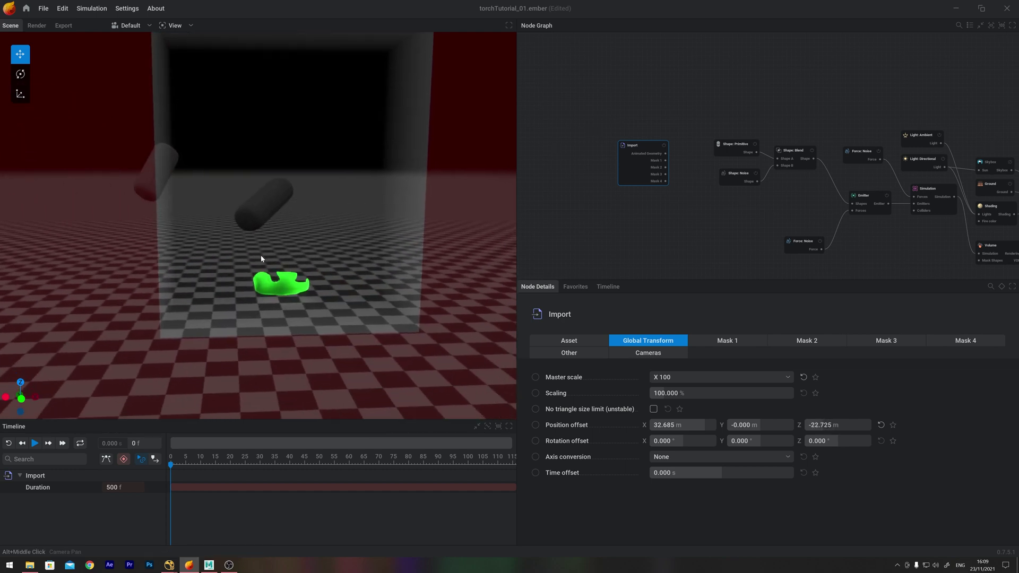
Offset the imported geometry to about 11.48 m along Y to place the torches in the simulation box.
scroll(259, 253, down, 2)
alt+drag(254, 254, 234, 256)
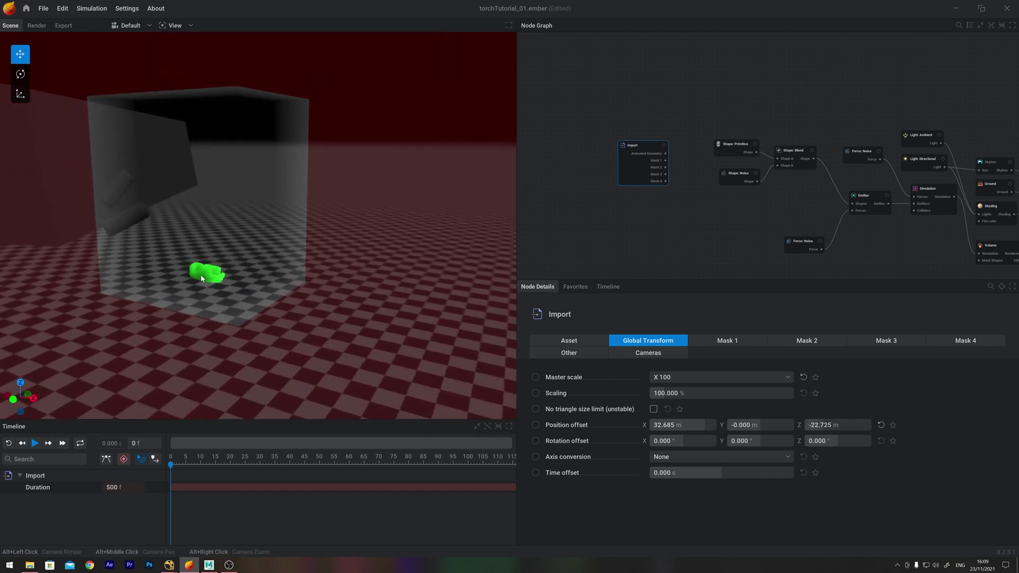
scroll(141, 213, down, 4)
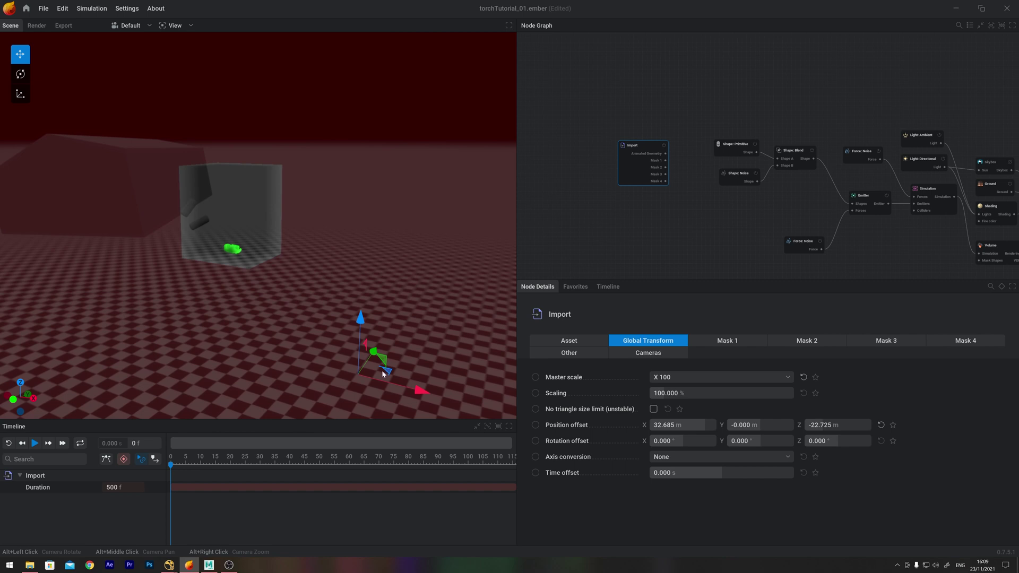
drag(387, 371, 400, 350)
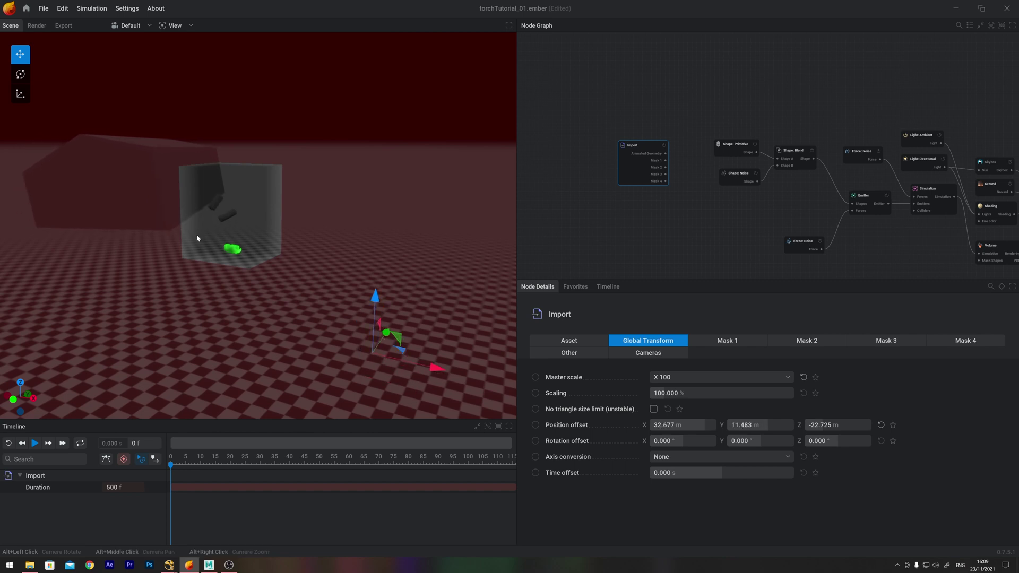
alt+drag(196, 234, 209, 232)
alt+right_drag(209, 235, 249, 243)
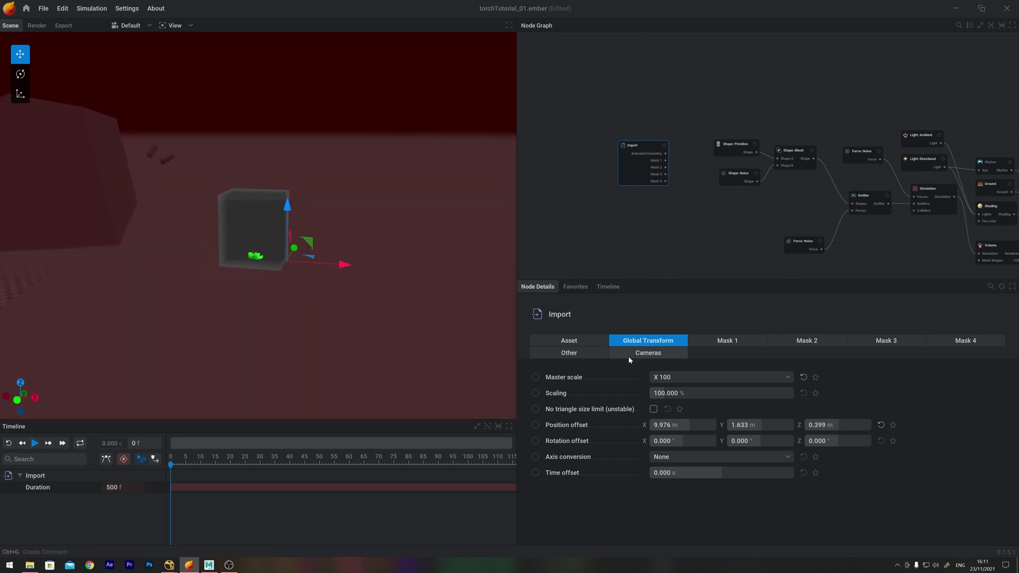
Expose Camera1 as an output of the Import node and connect it to a new Camera node's Control input.
click(632, 354)
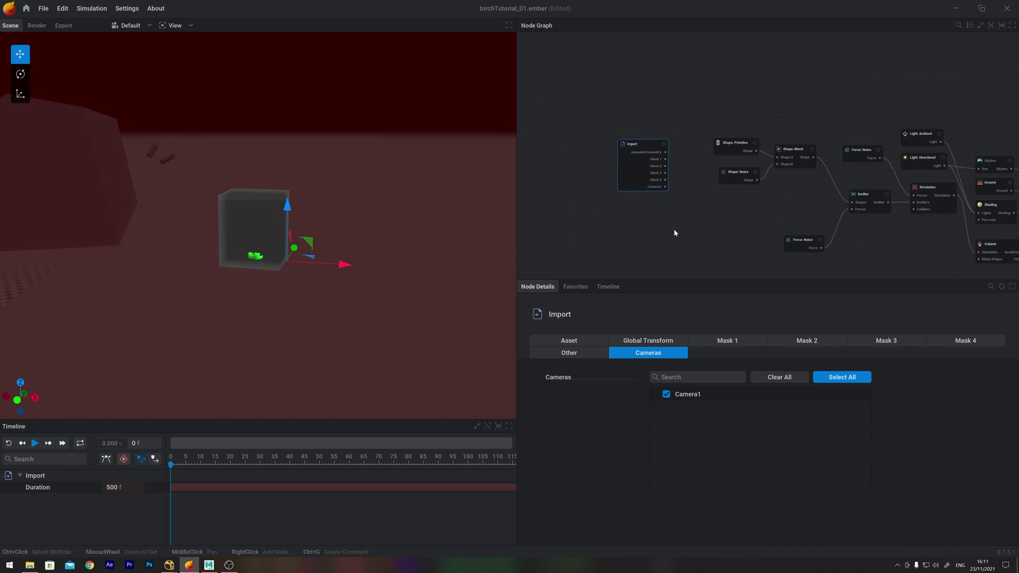
middle_drag(673, 228, 632, 170)
scroll(610, 142, up, 3)
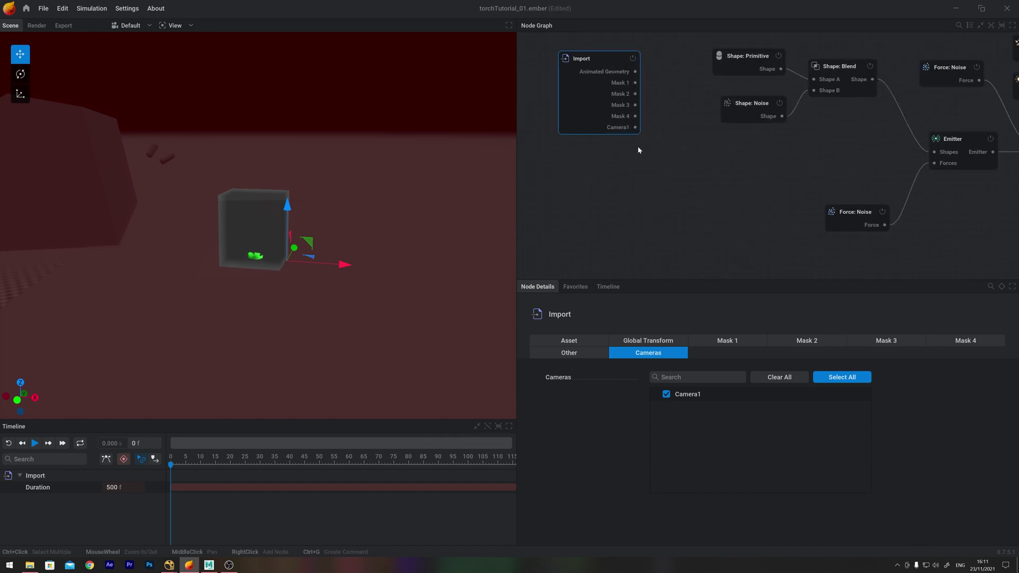
drag(635, 127, 710, 196)
click(705, 211)
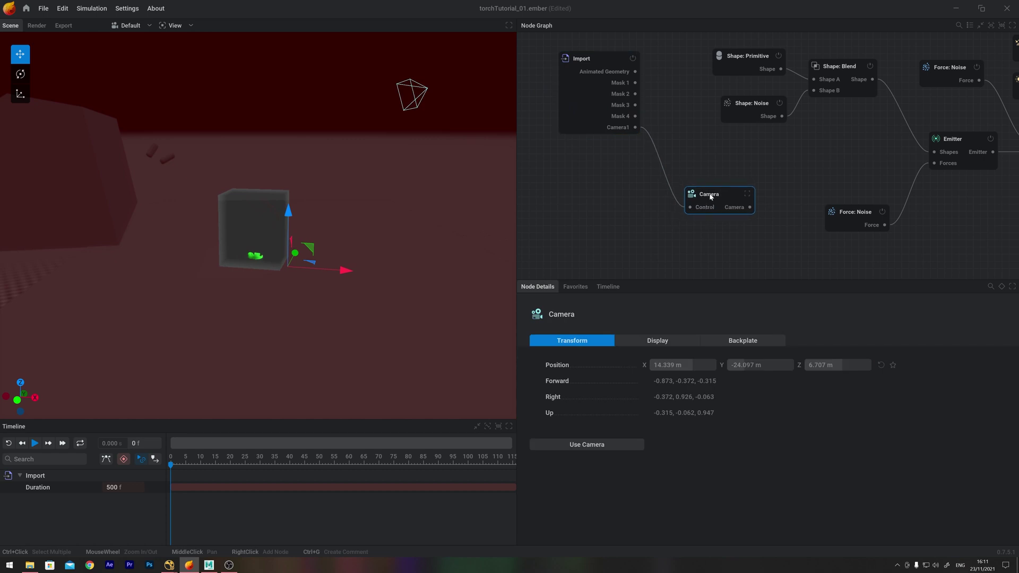
Rename the new Camera node renderCam and look through it in the scene view.
click(425, 114)
click(130, 26)
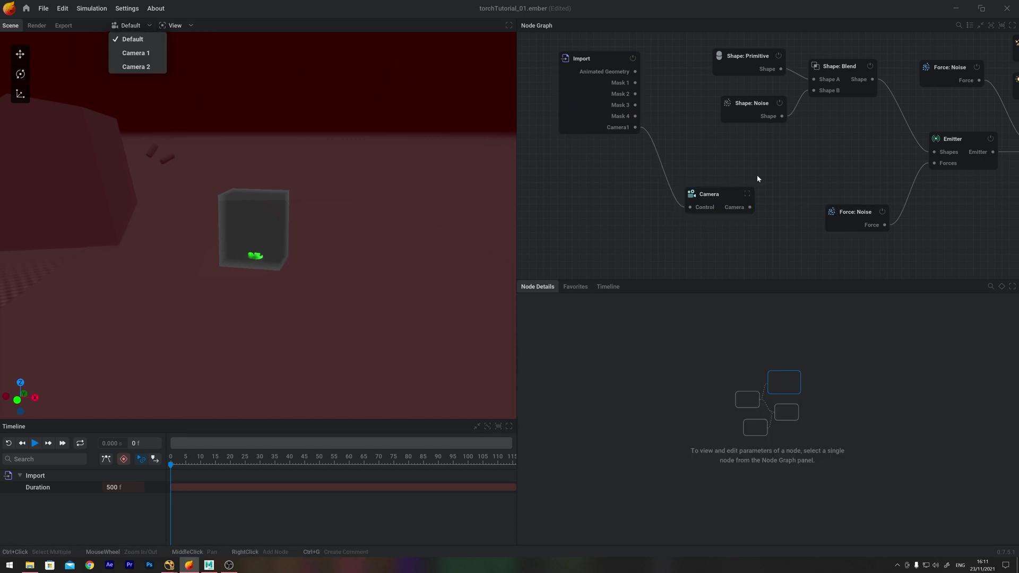
click(715, 197)
click(717, 200)
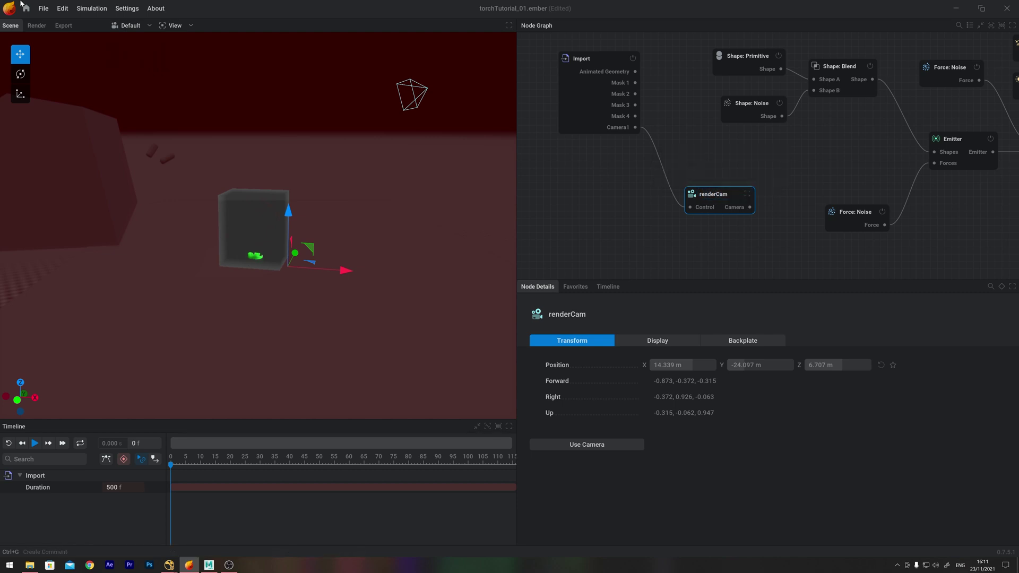
click(128, 25)
click(130, 67)
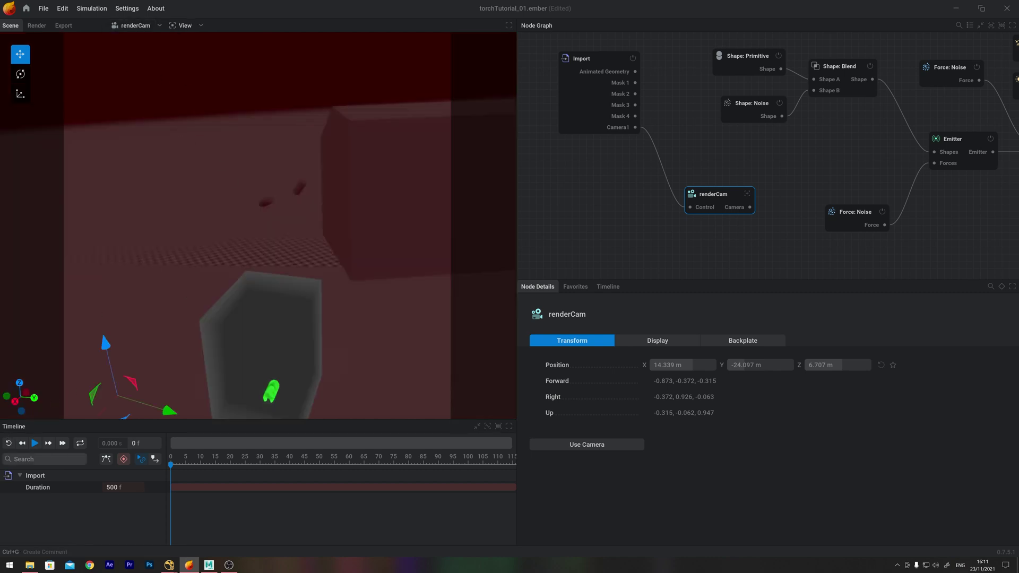
Play the simulation to check the imported camera, and set renderCam's display resolution to 1920 by 1080.
click(34, 444)
click(683, 344)
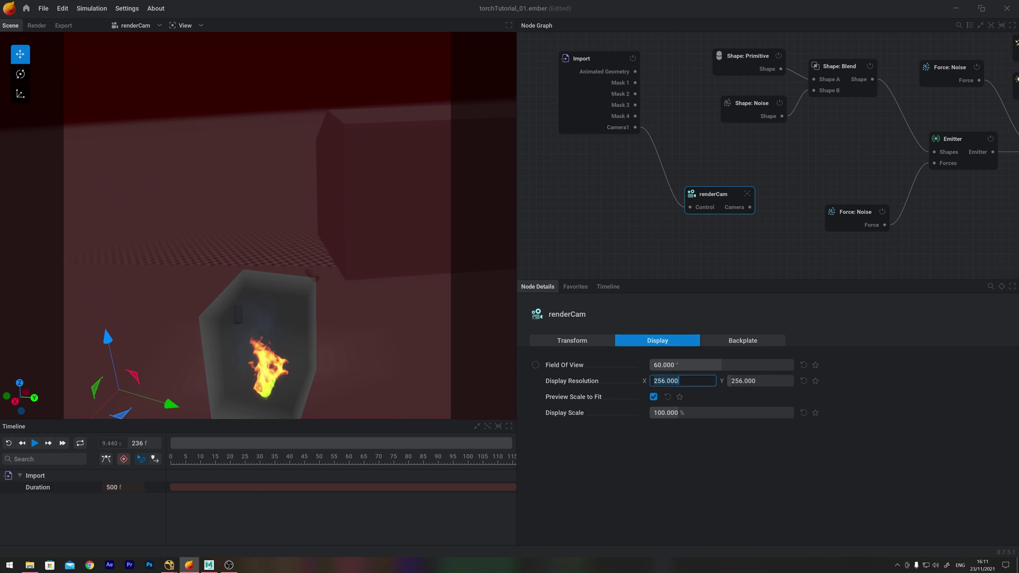
text(1920)
key(Tab)
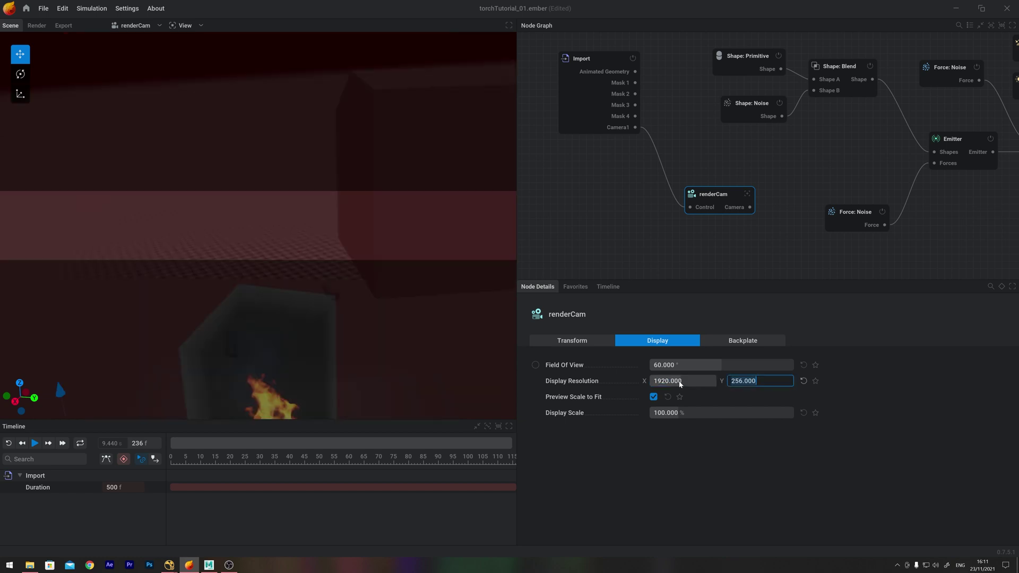
text(1080)
key(Return)
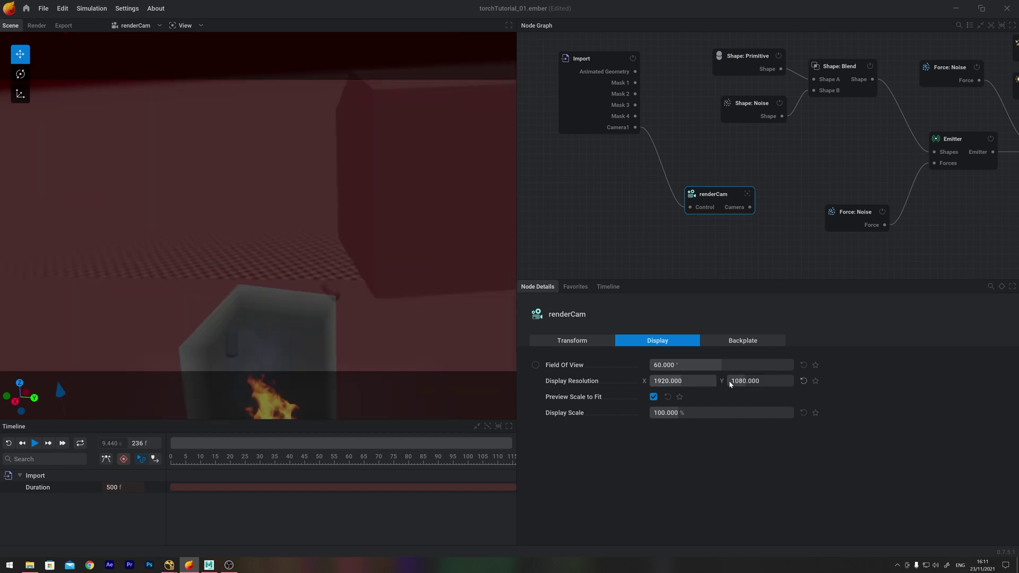
Halve renderCam's display resolution to 960 by 540 and compare the framing in the render and scene views.
click(775, 381)
click(761, 381)
text(/2)
key(Return)
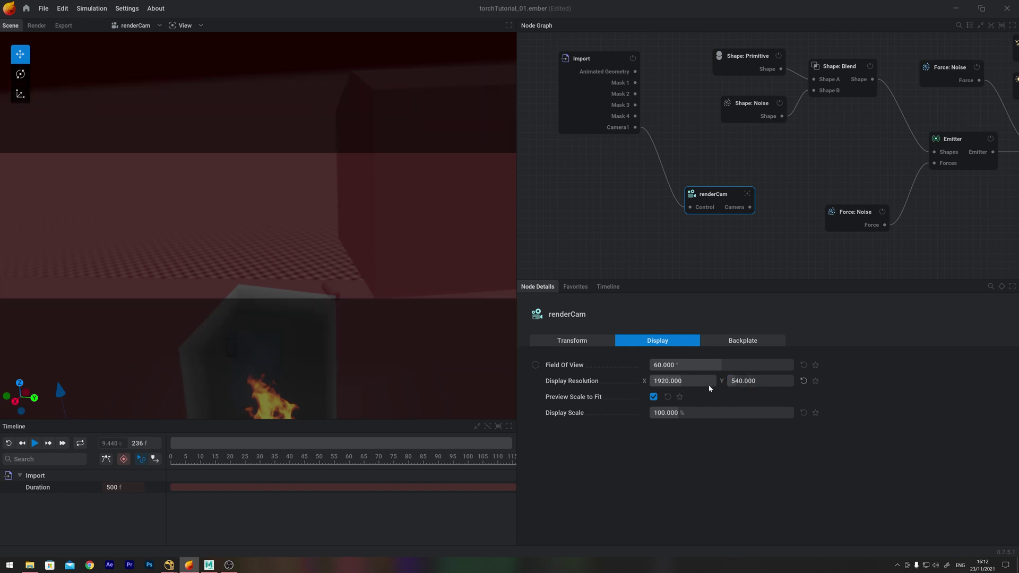
click(707, 384)
click(683, 381)
text(/2)
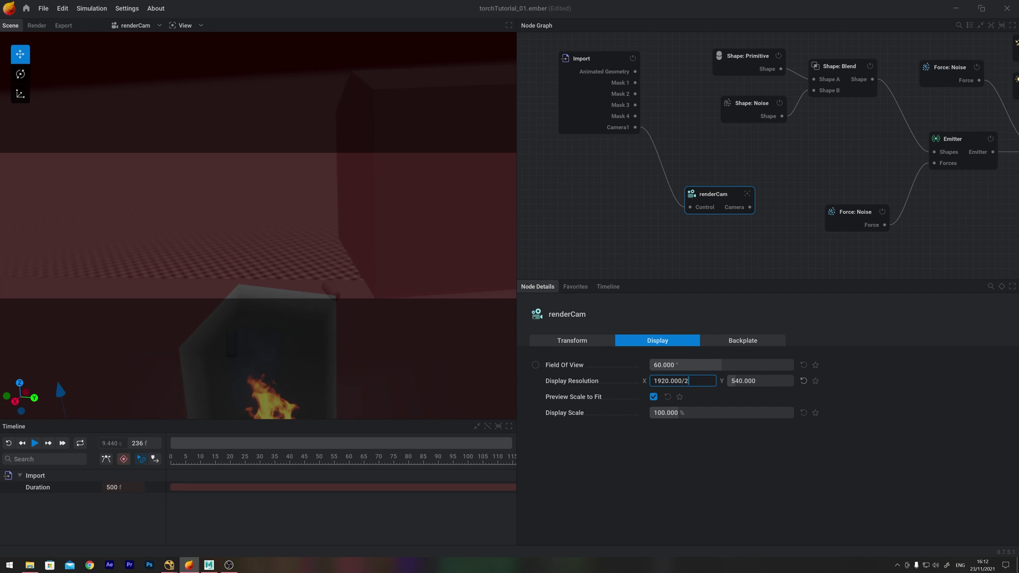
key(Return)
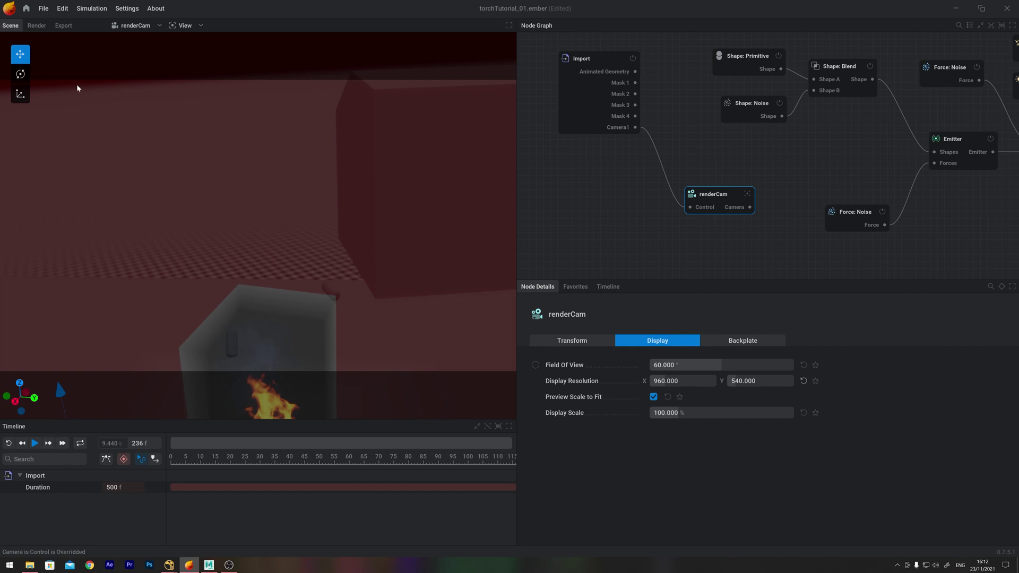
click(37, 25)
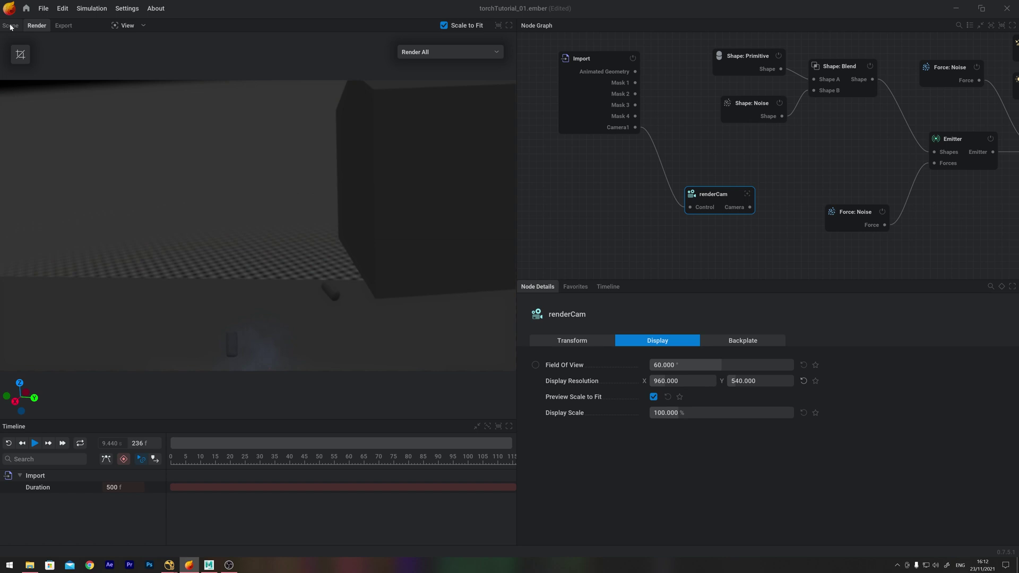
click(11, 26)
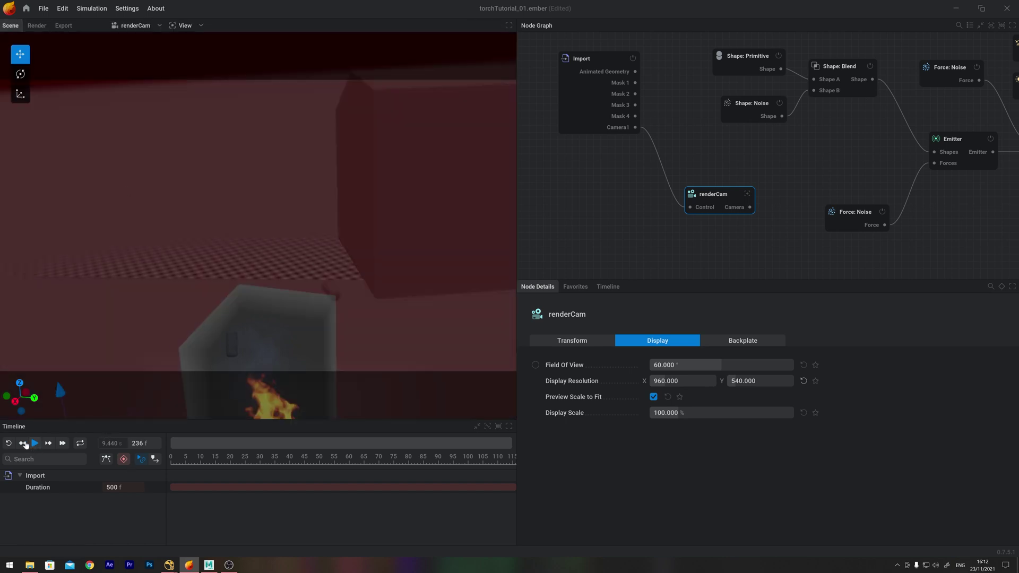
Enable the backplate on renderCam and load the image sequence starting at torchScenePlate.000.jpg from the plate folder.
click(713, 342)
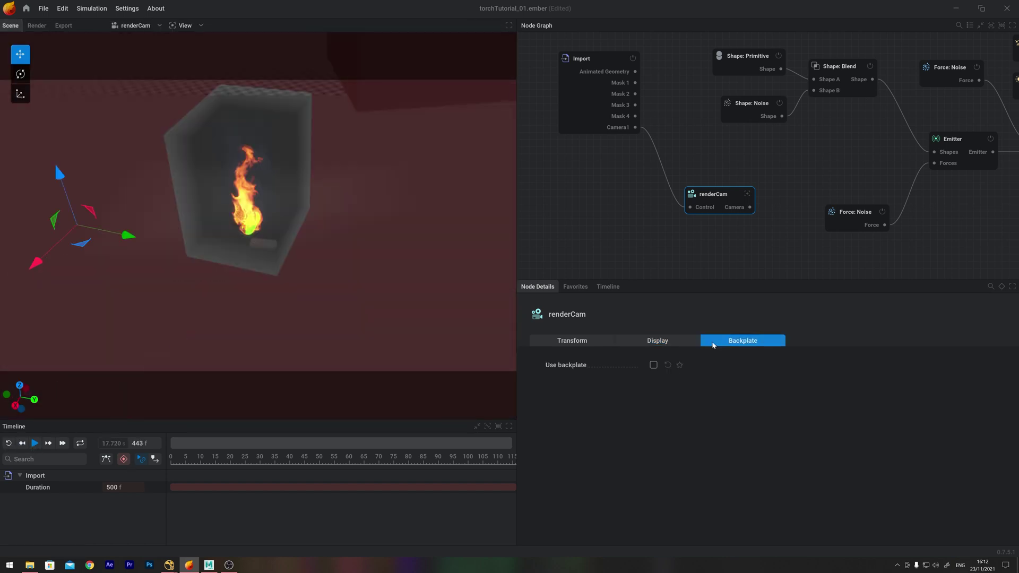
click(654, 366)
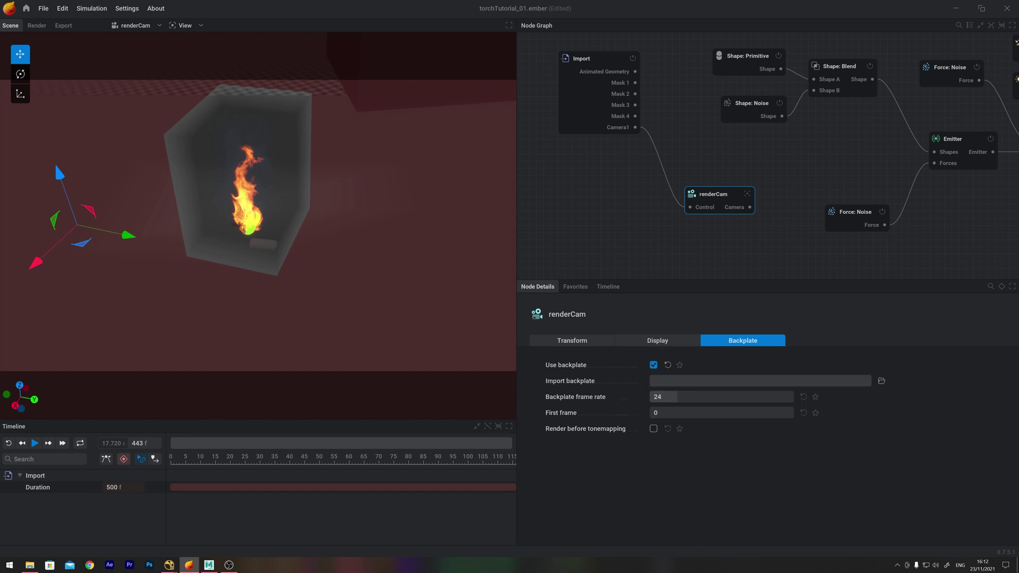
click(881, 382)
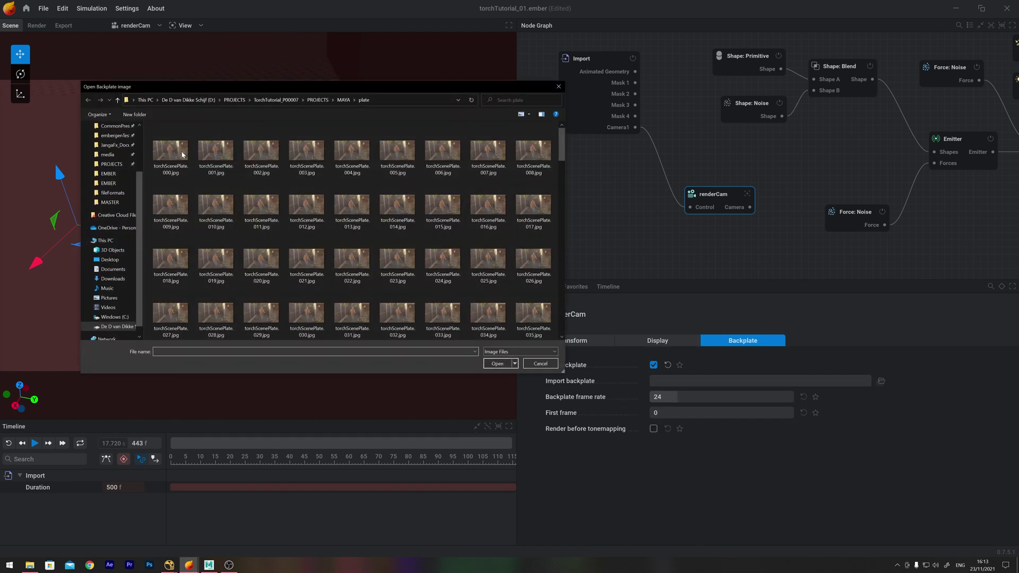
click(168, 151)
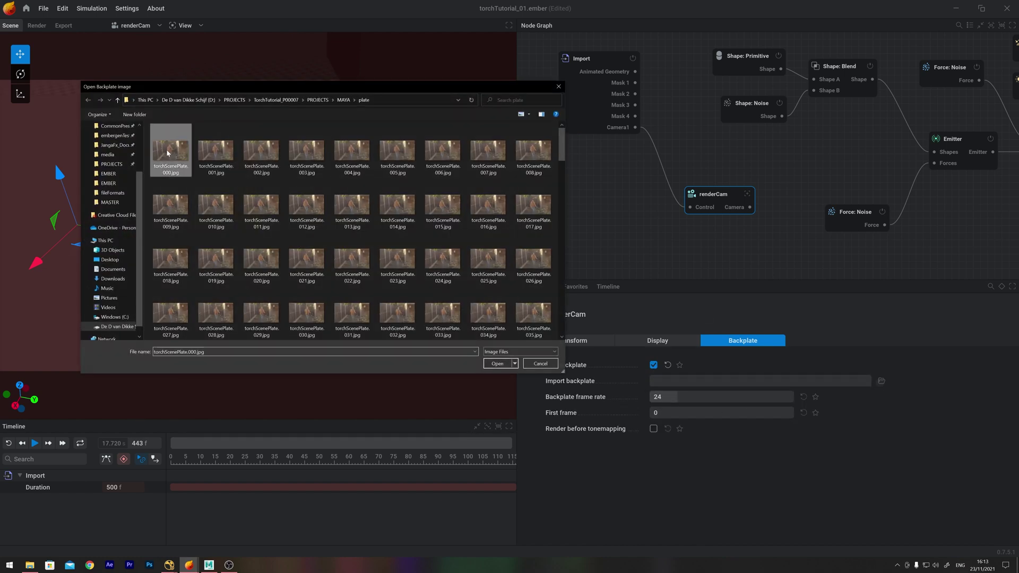
click(497, 364)
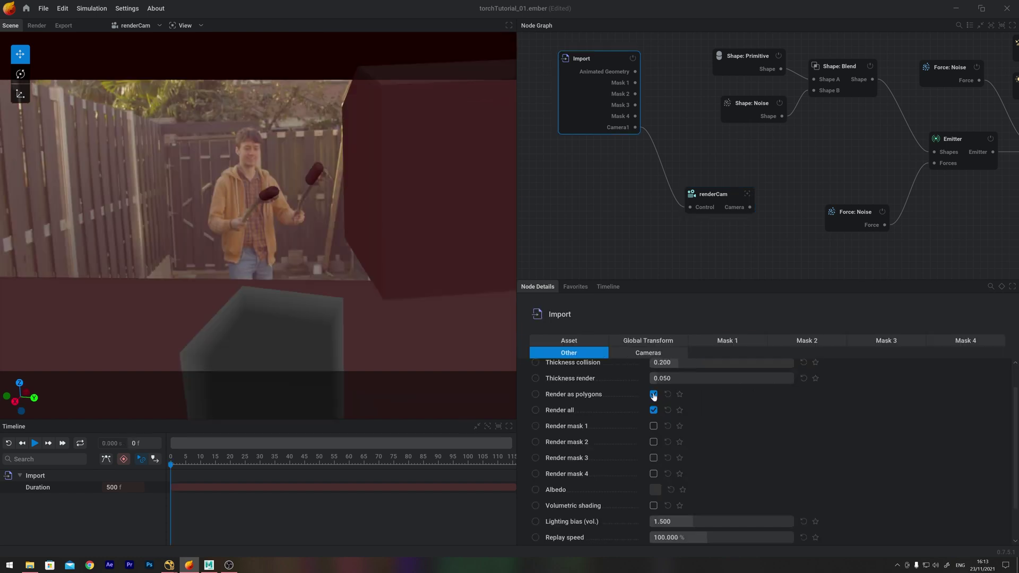
Turn off Render as polygons on the Import node and play the shot to check the backplate in motion.
click(654, 394)
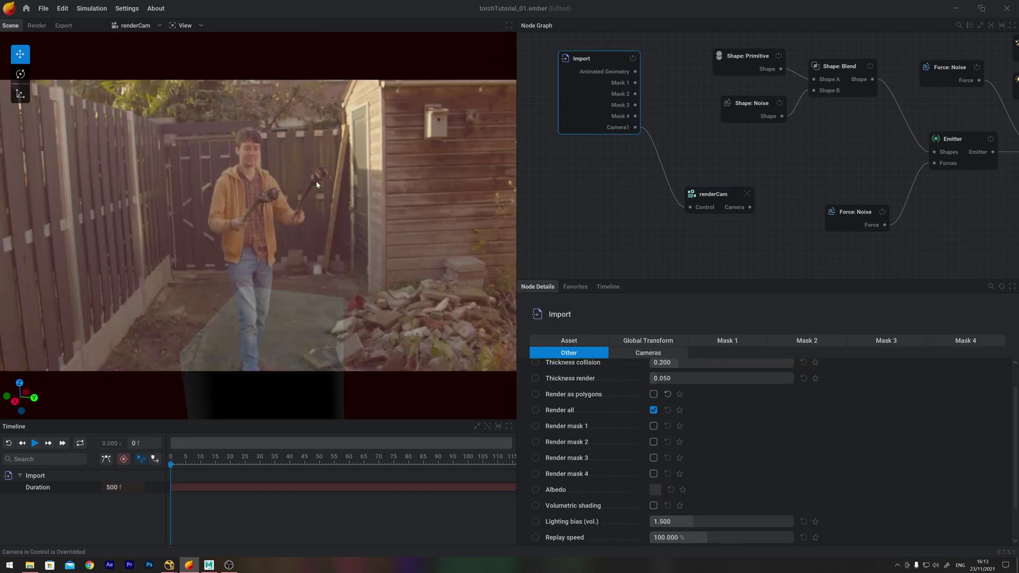
click(34, 443)
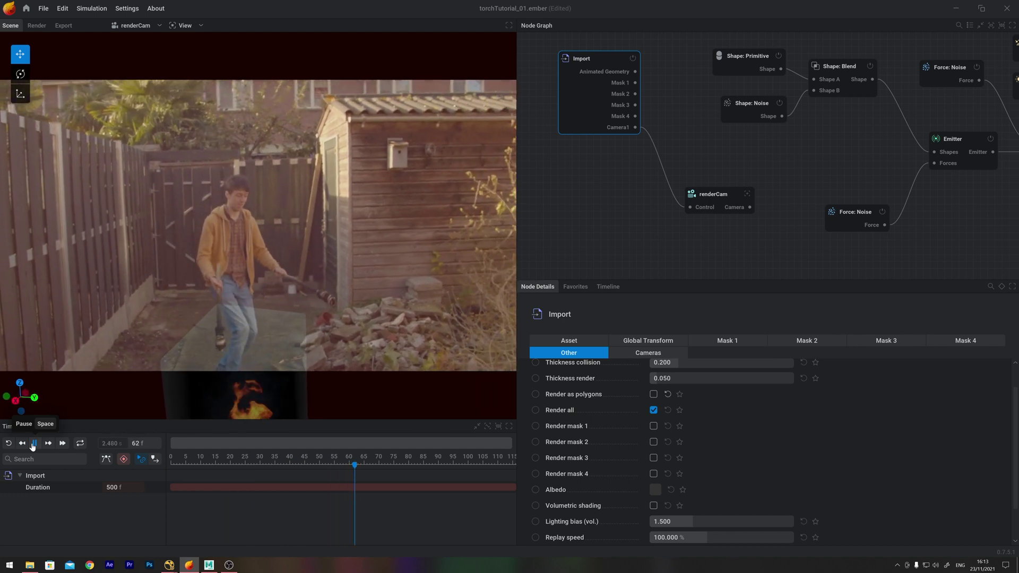
click(33, 443)
Check the Simulation node's timestep, and override the Import node's original fps with 25.
scroll(780, 183, down, 3)
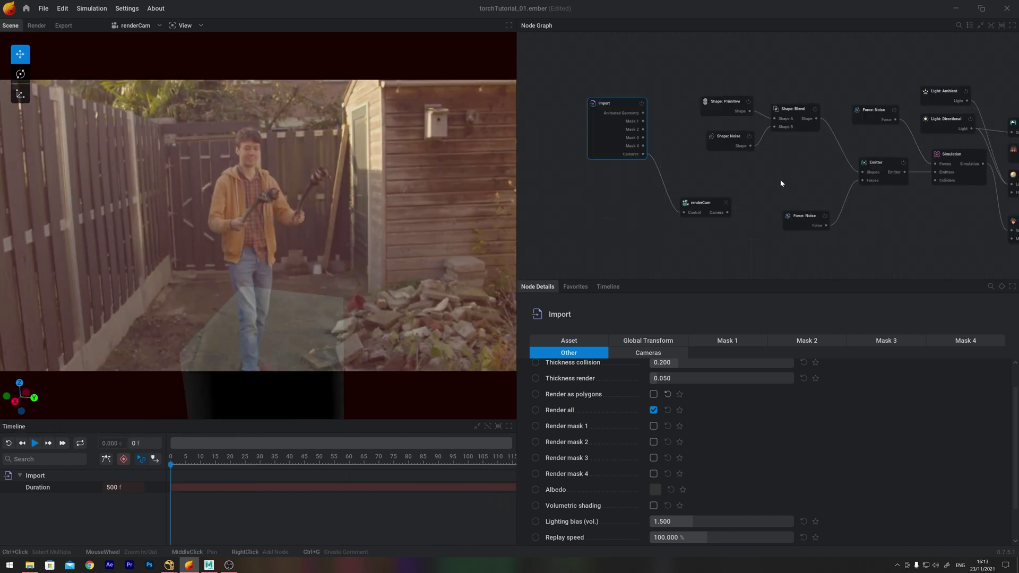
click(965, 158)
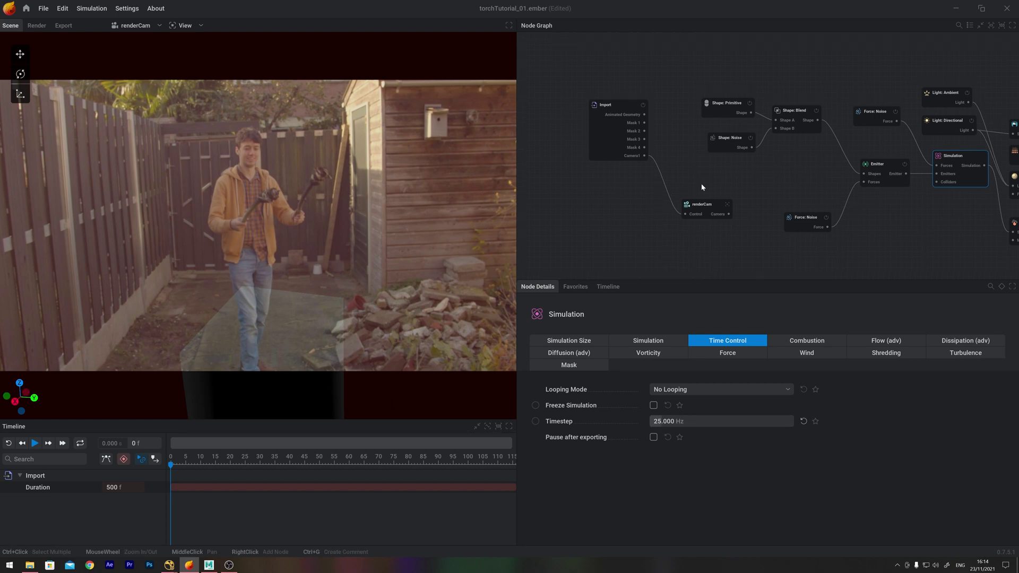
click(616, 109)
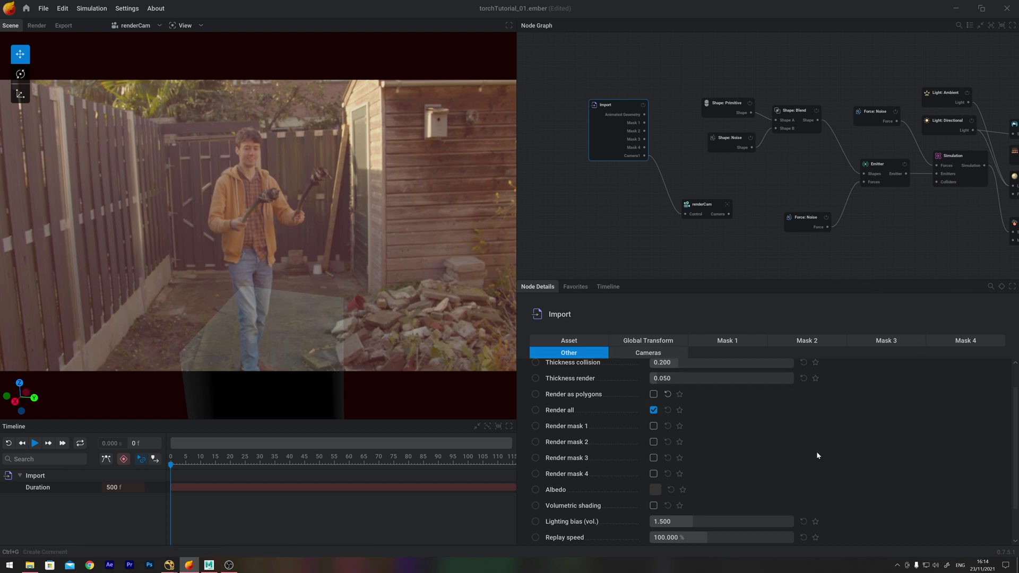
scroll(805, 447, down, 2)
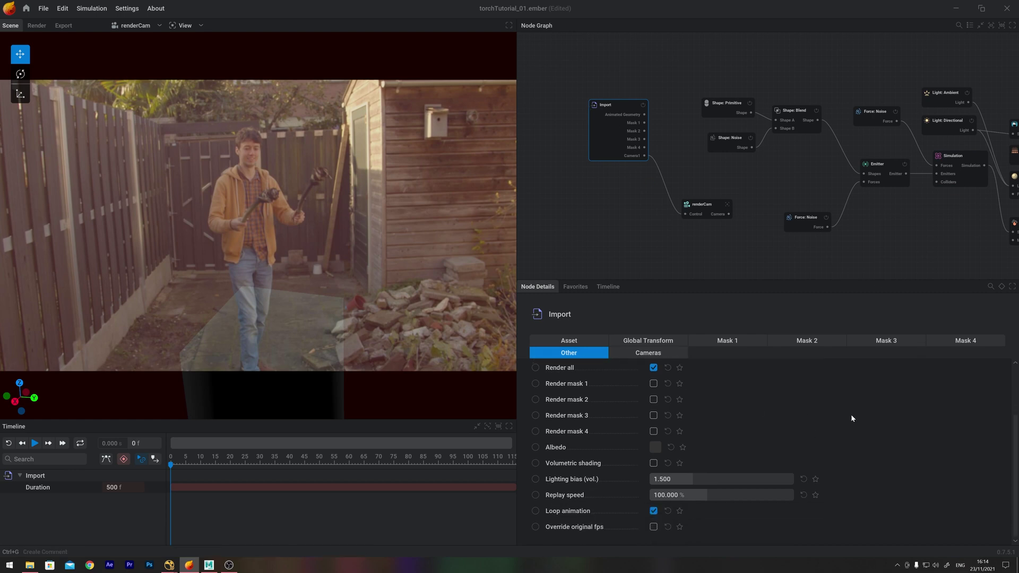
click(654, 526)
scroll(773, 523, down, 1)
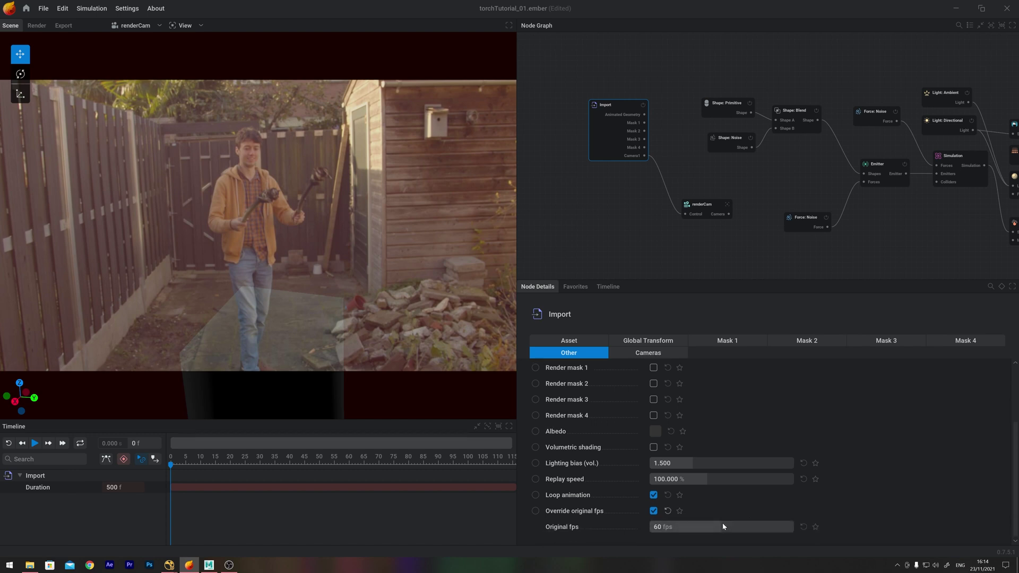
click(722, 526)
text(25)
key(Return)
Set renderCam's backplate frame rate to 25 and play the first frames to check the animation against the plate.
click(710, 209)
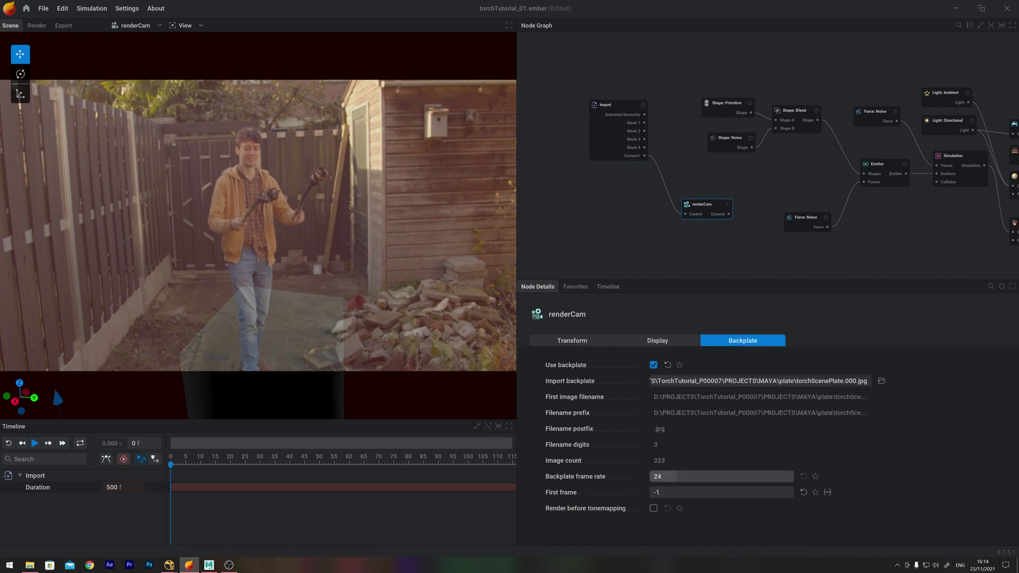
click(668, 476)
text(25)
key(Return)
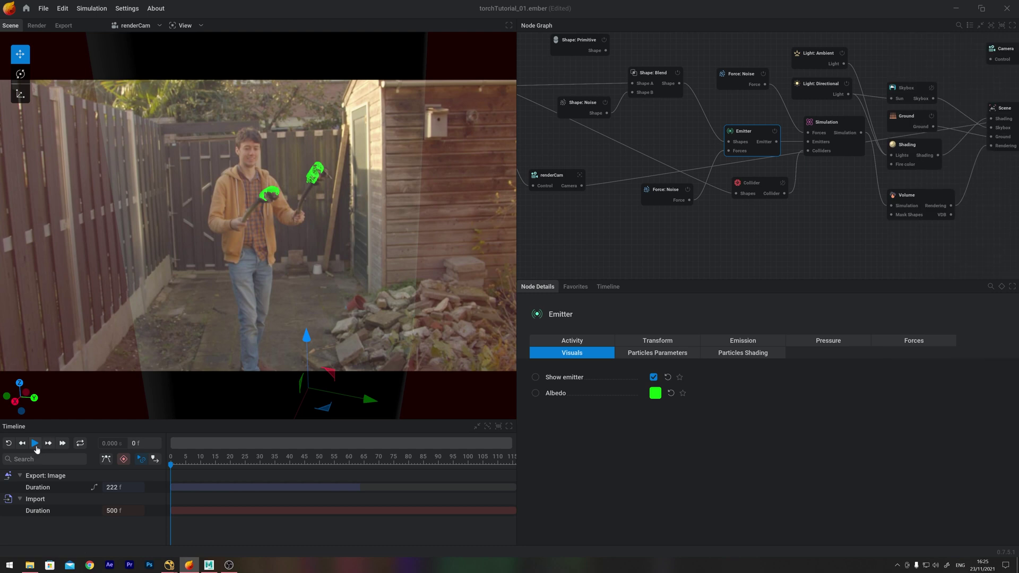
click(35, 445)
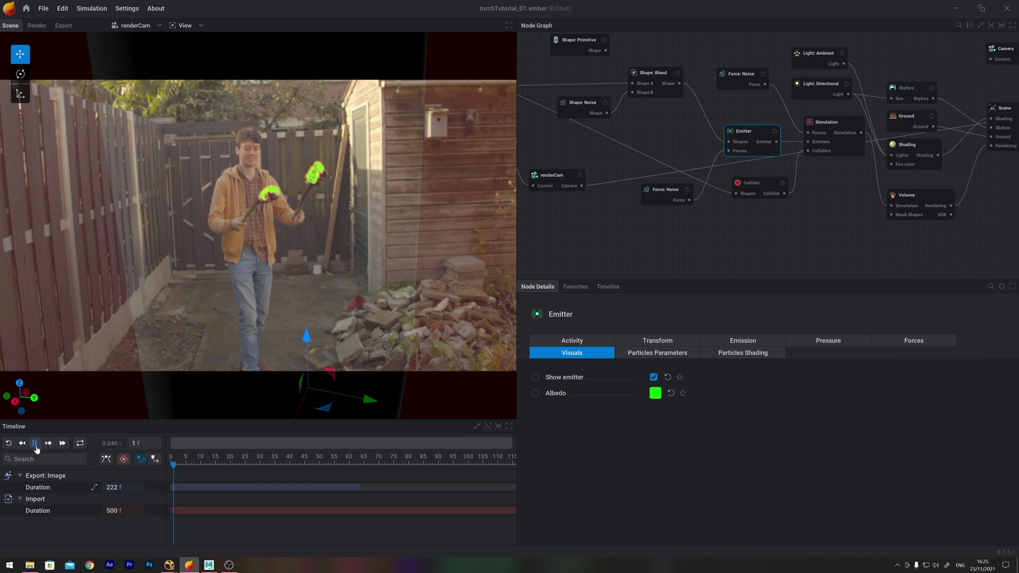
click(35, 444)
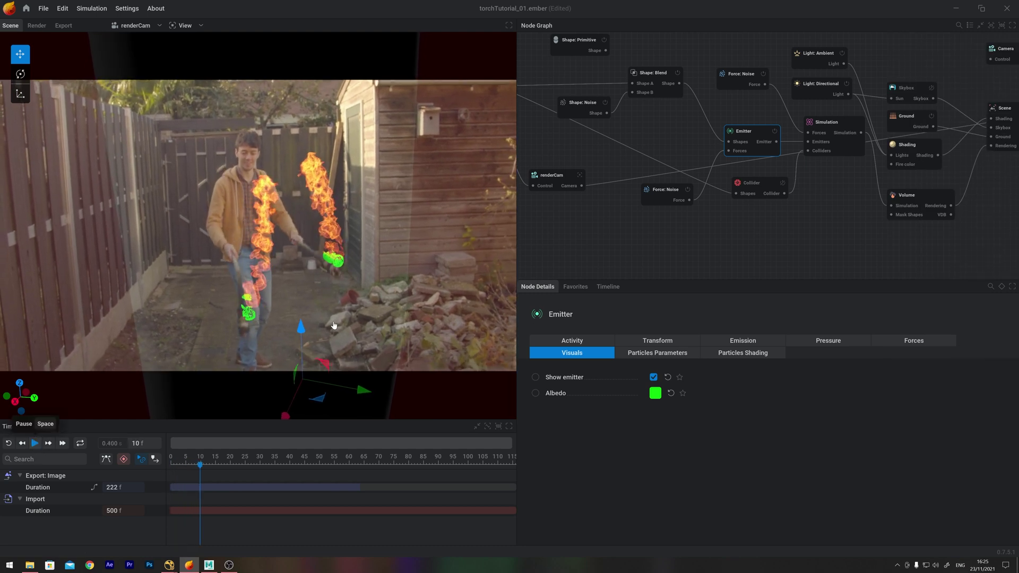
Set renderCam's backplate First frame to 0 and play the shot to check the fire against the plate.
click(547, 175)
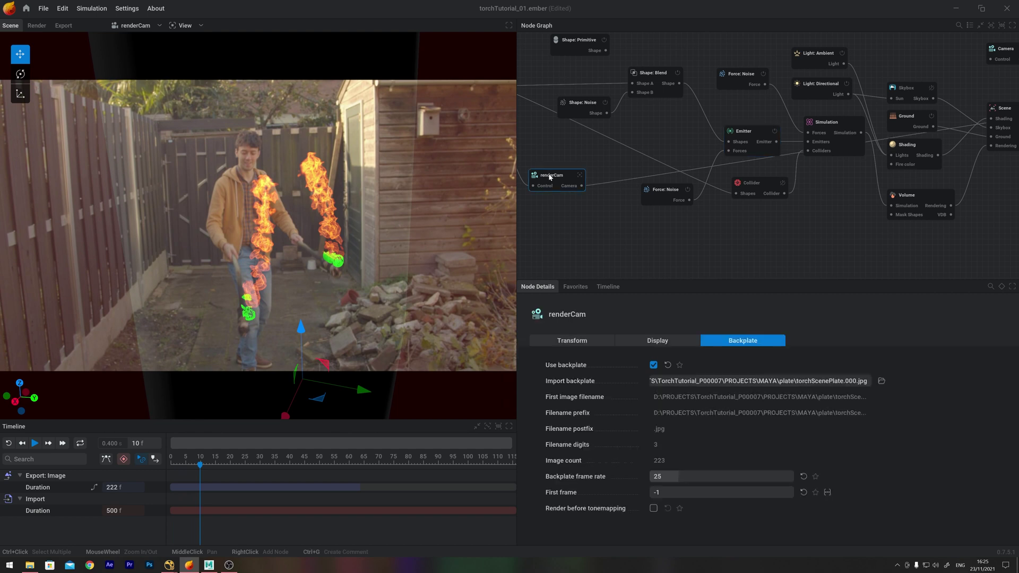
click(668, 493)
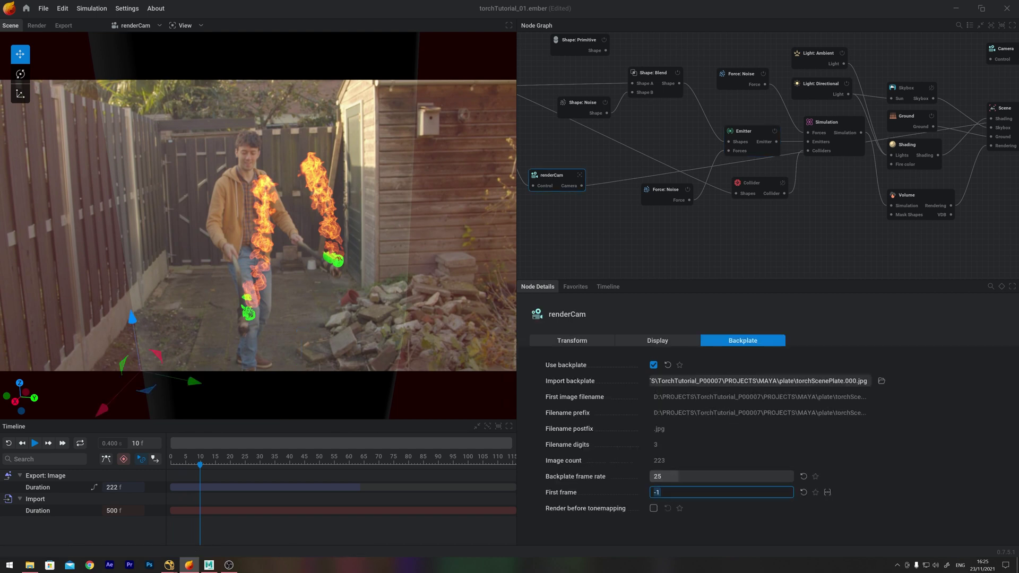
text(0)
key(Return)
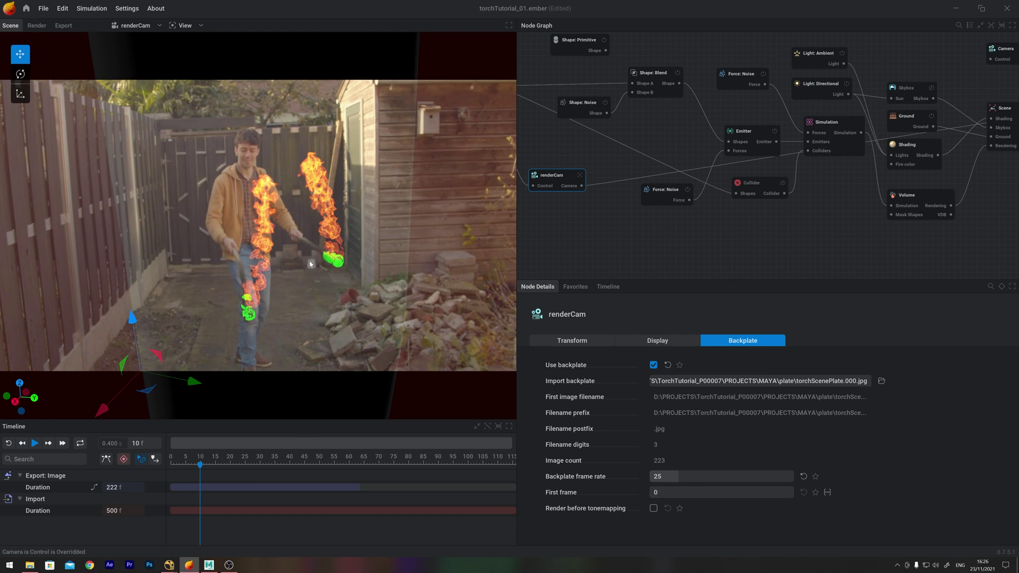
click(34, 444)
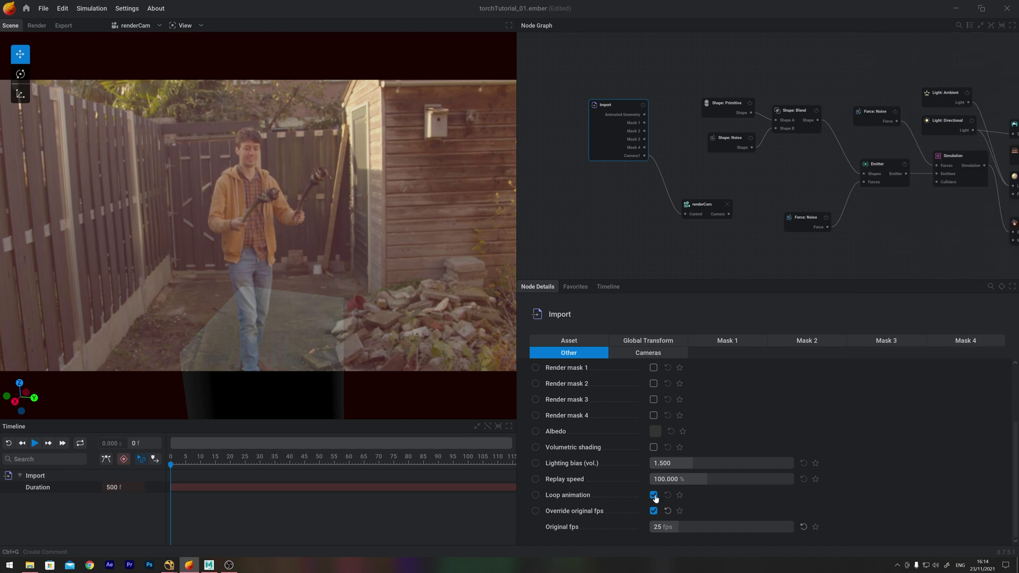
click(654, 495)
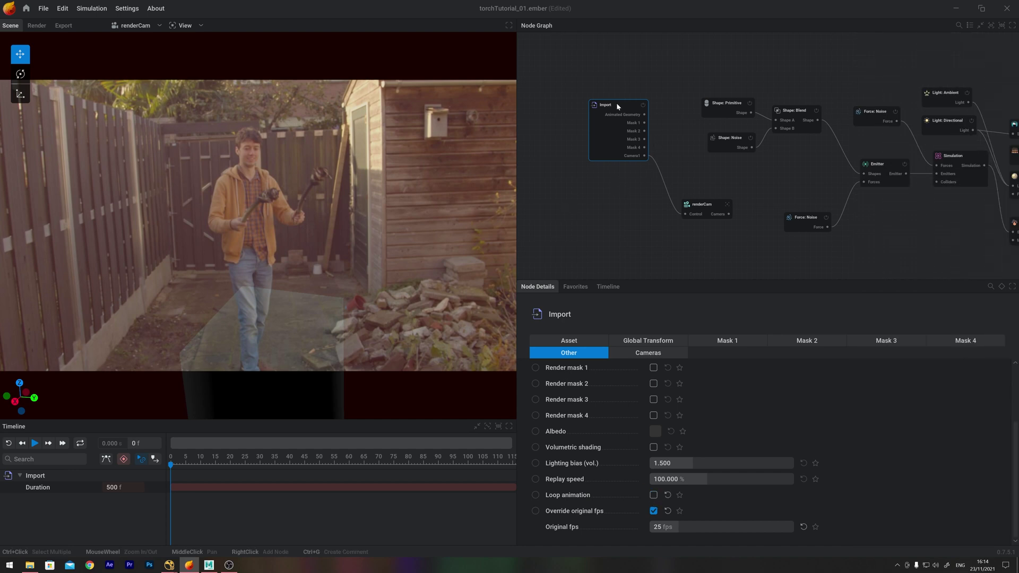
Set the Import node's Mask 1 to Transformed Meshes and include only the rightTorch and leftTorch meshes.
click(741, 338)
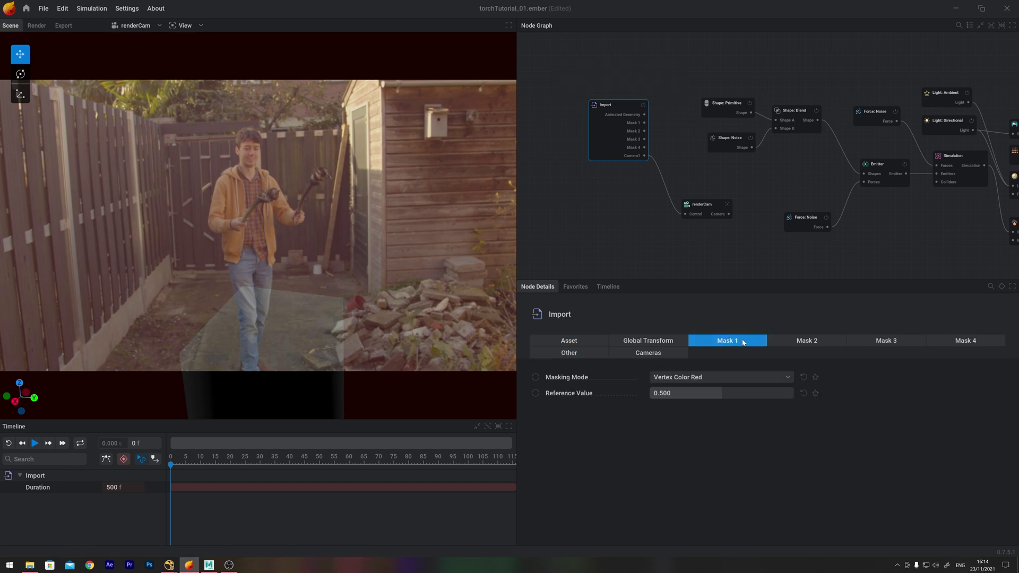
click(666, 378)
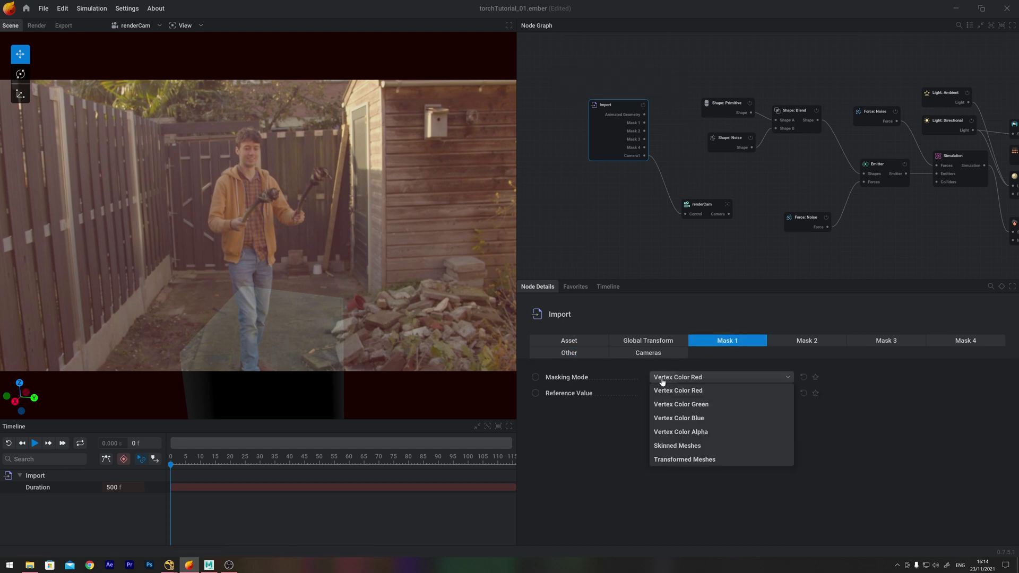
click(664, 459)
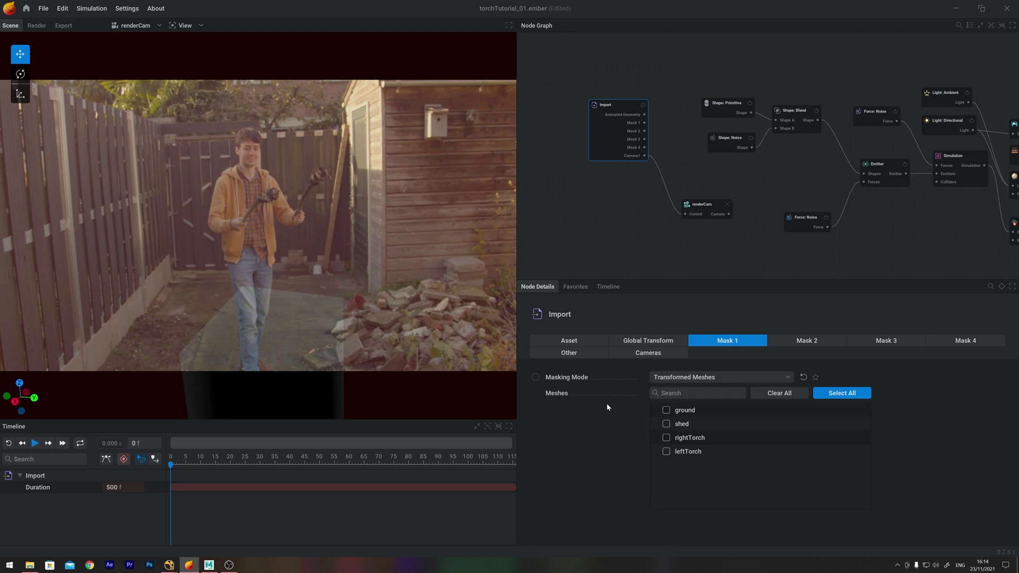
click(667, 438)
click(666, 452)
Connect the Import node's Mask 1 to Shape A of Shape: Blend, replacing Shape: Primitive.
drag(748, 115, 644, 122)
click(761, 102)
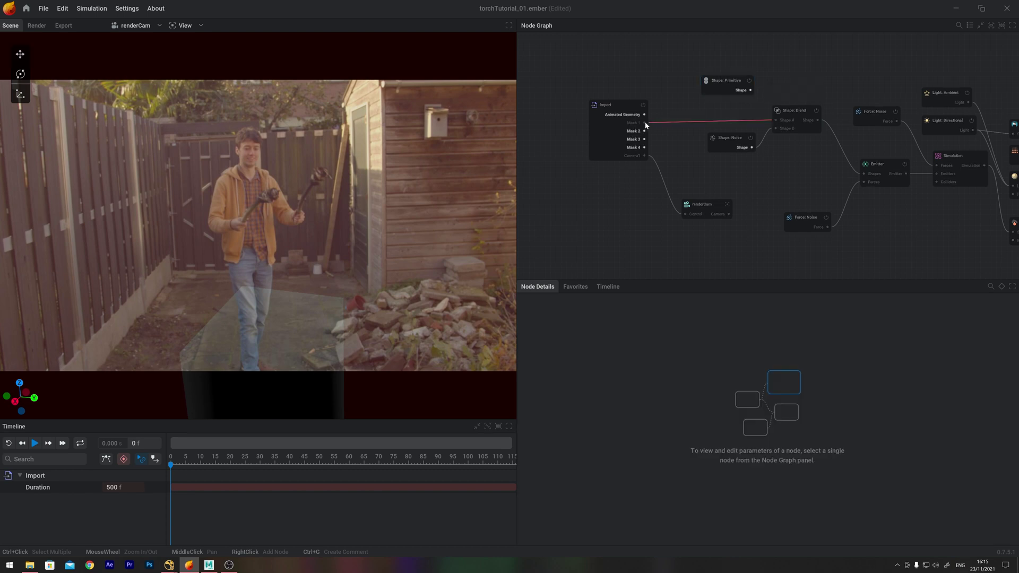
click(878, 169)
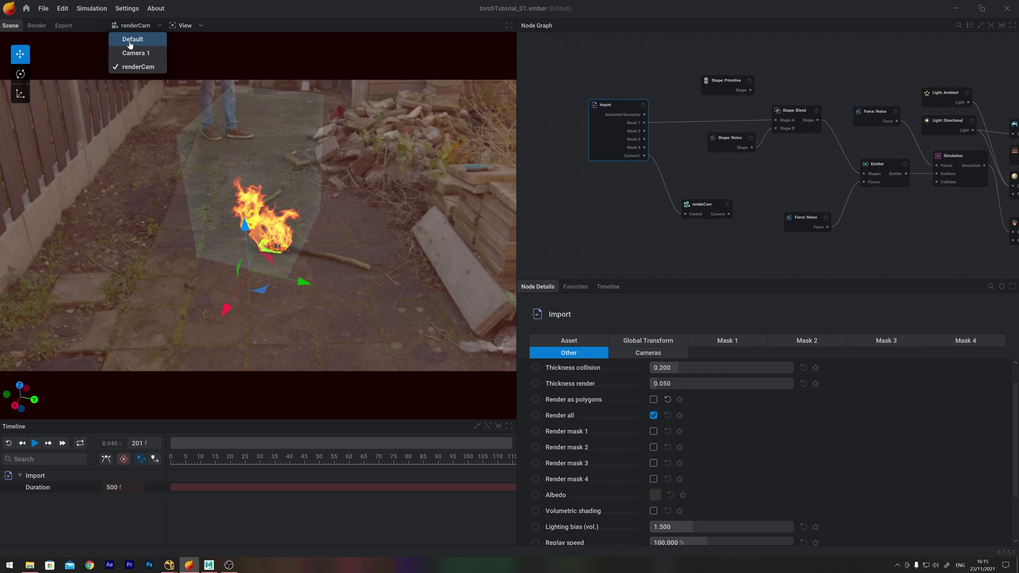
View the scene through the Default camera at the first frame and turn on Render as polygons for the Import node.
click(130, 40)
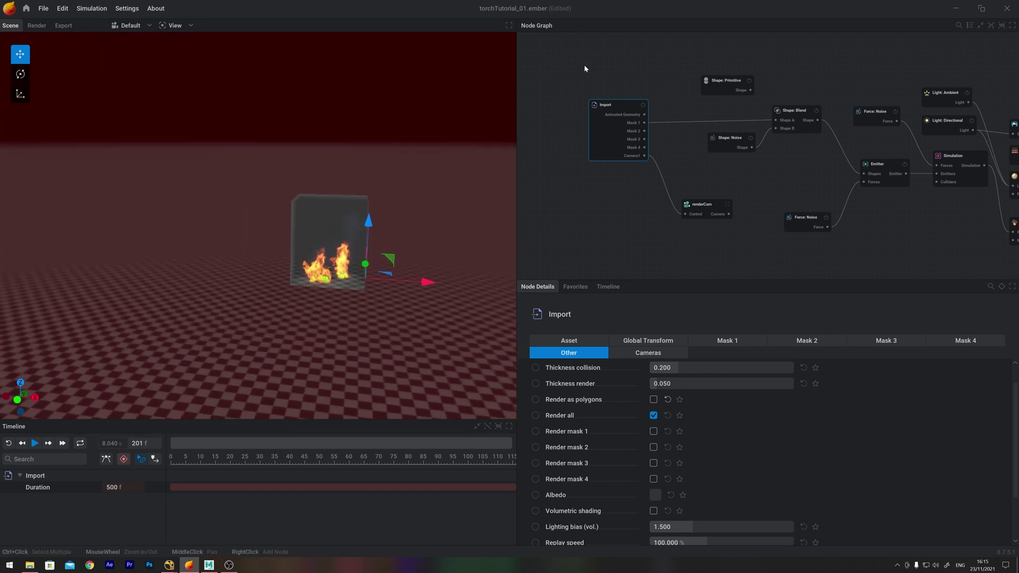
drag(203, 462, 189, 468)
click(654, 399)
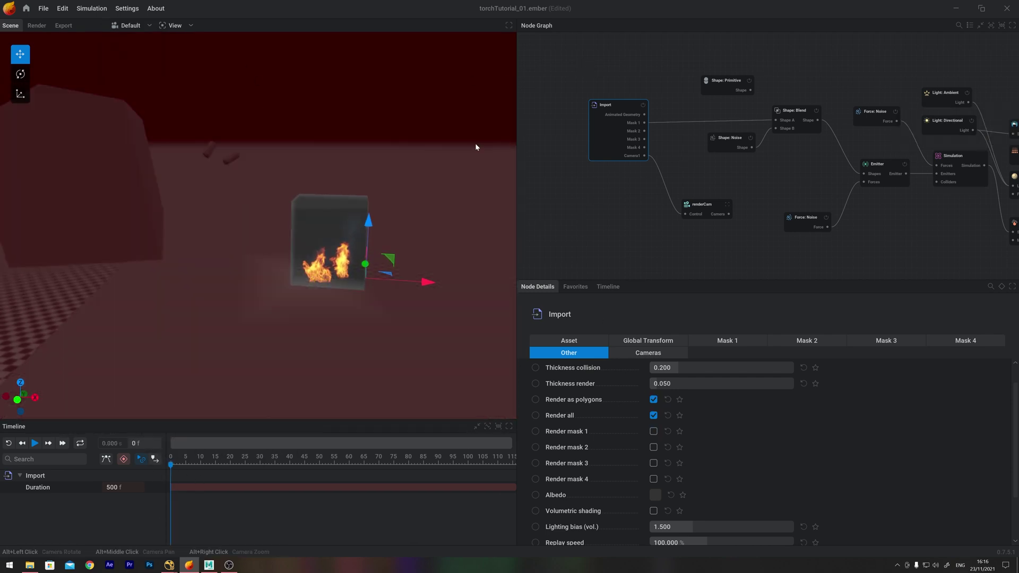
Compare the Camera 1, Default and renderCam views of the scene, and play the shot through renderCam.
click(130, 25)
click(138, 67)
click(130, 25)
click(135, 41)
mouse_move(180, 460)
mouse_down()
mouse_move(331, 474)
mouse_move(170, 467)
mouse_up()
click(130, 25)
click(137, 66)
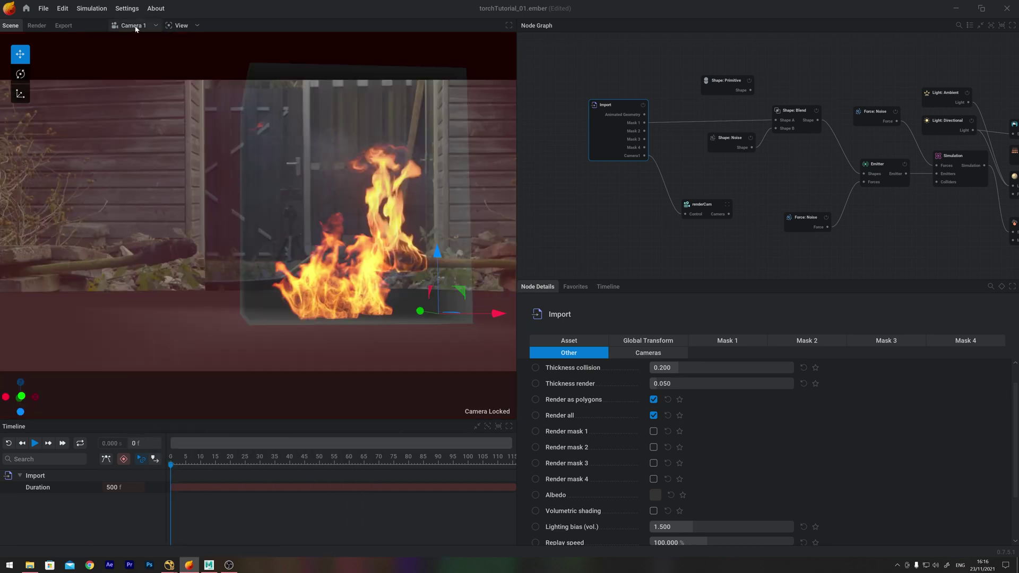
click(136, 25)
click(136, 54)
click(35, 444)
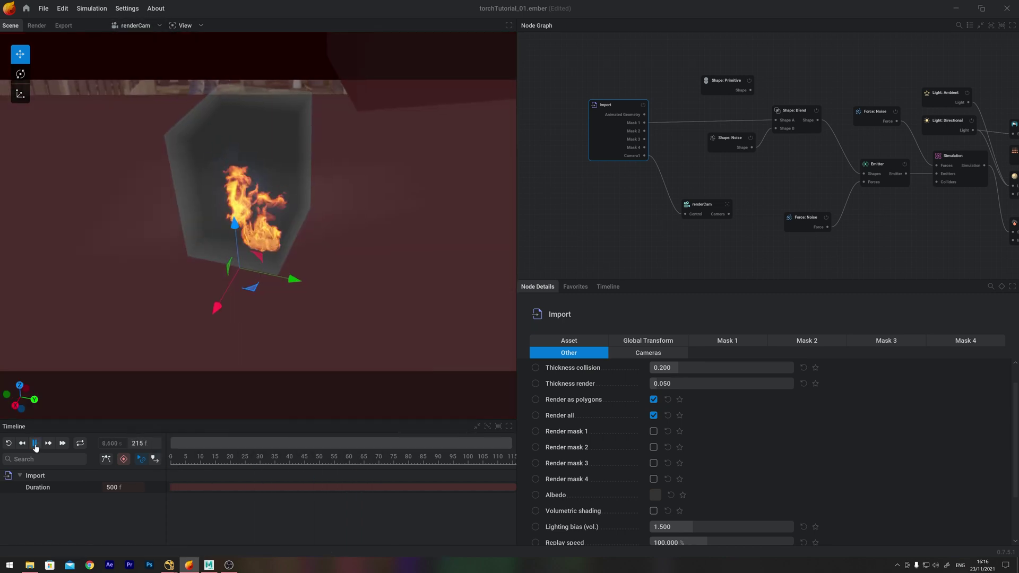
click(35, 443)
click(9, 443)
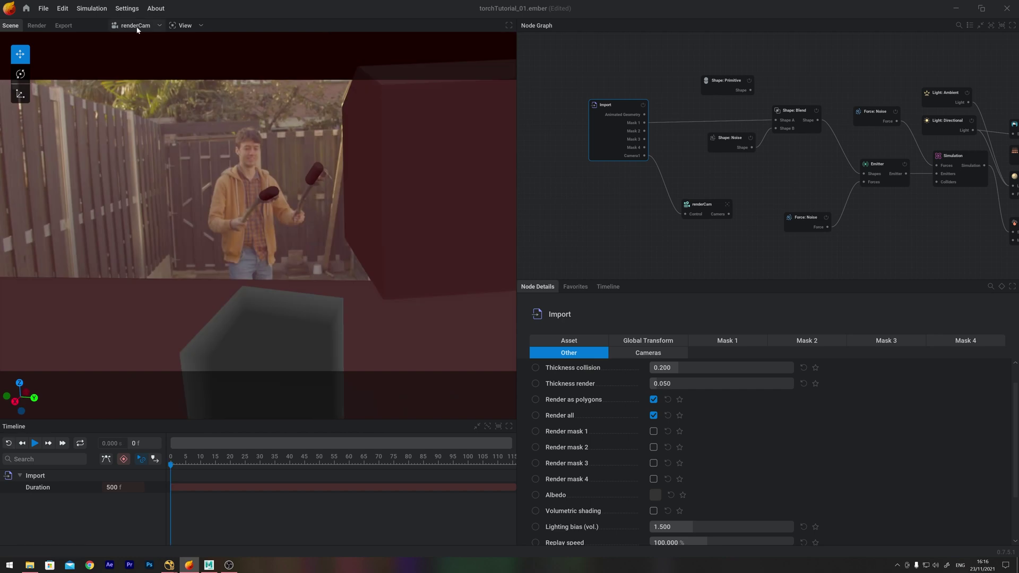
Return to the Default camera and set the Simulation node's Z voxel count to 500.
click(138, 27)
click(138, 40)
alt+drag(234, 234, 229, 281)
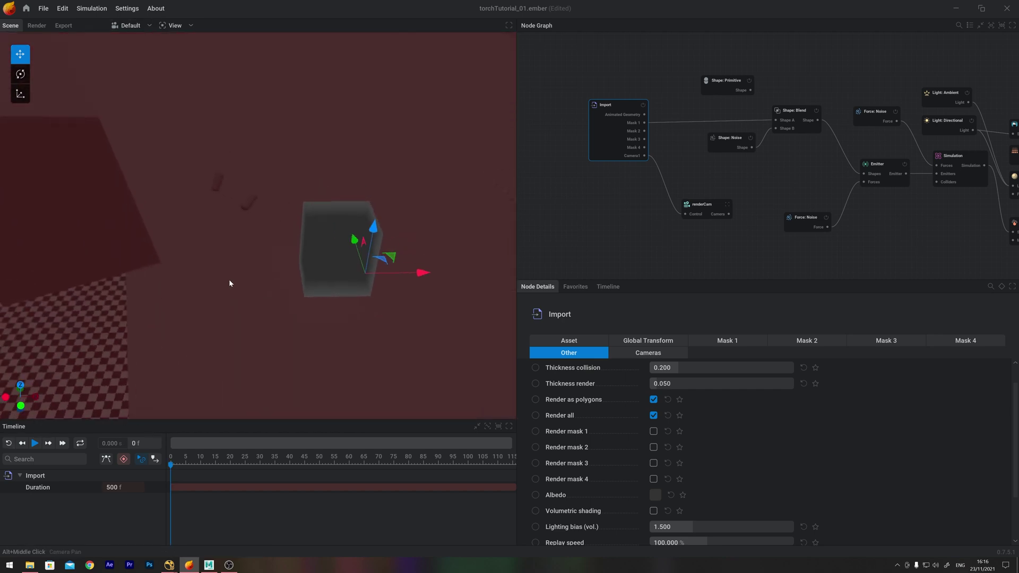
click(936, 161)
click(552, 340)
click(837, 405)
text(500)
key(Return)
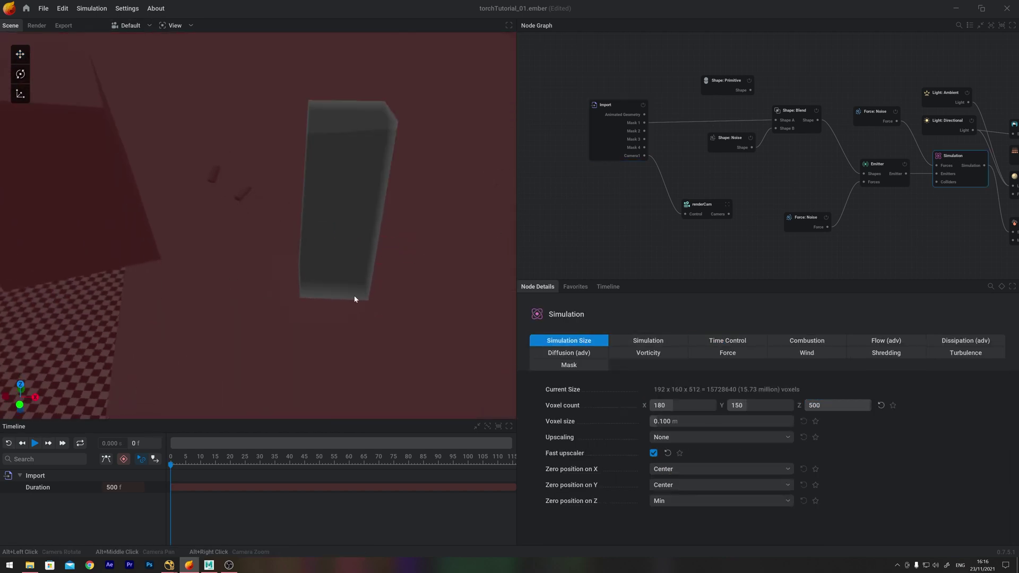
Play the simulation to check the torches against the domain, and set the X voxel count to 400.
click(35, 444)
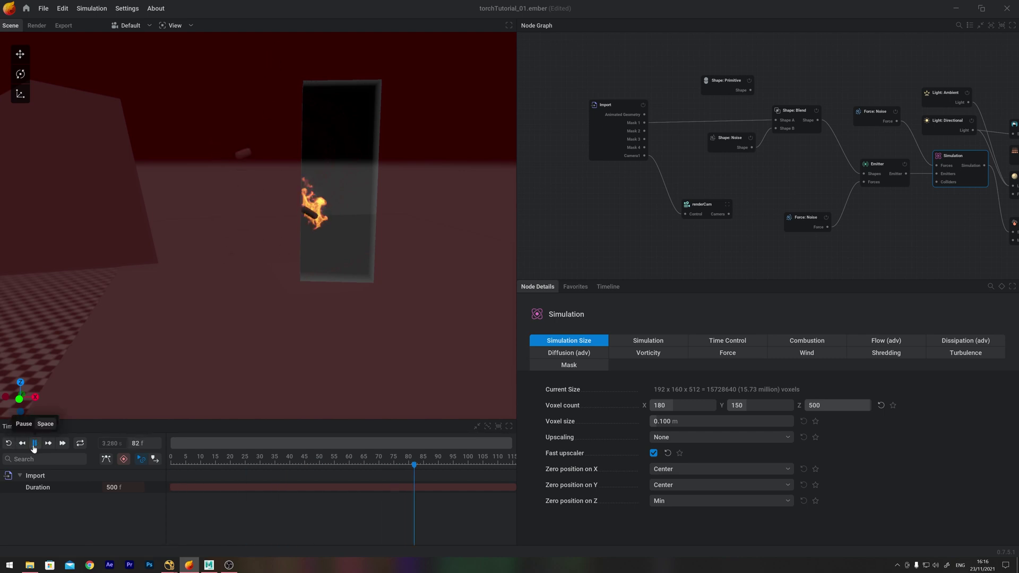
click(34, 445)
alt+drag(113, 215, 127, 247)
click(686, 405)
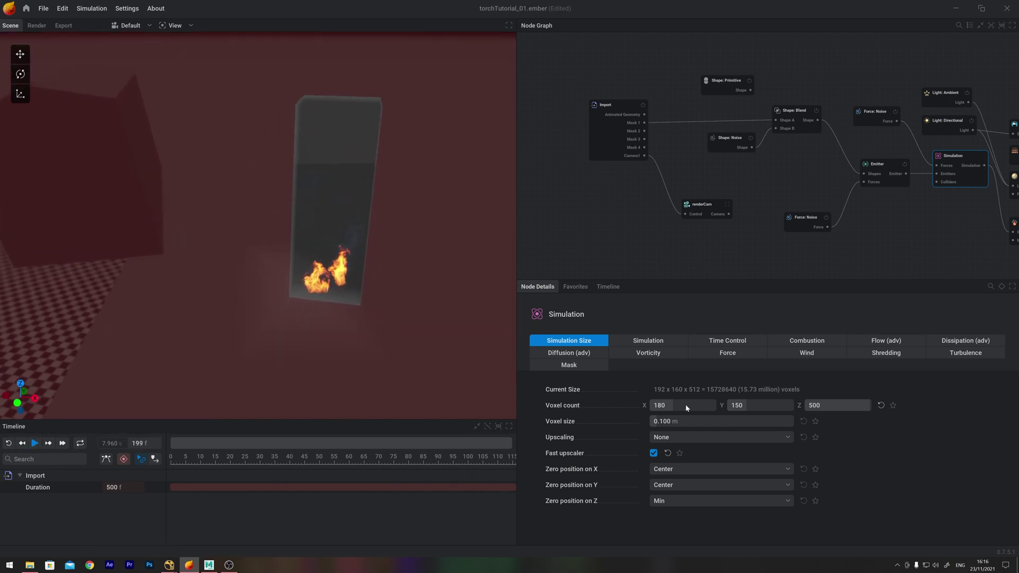
text(400)
key(Return)
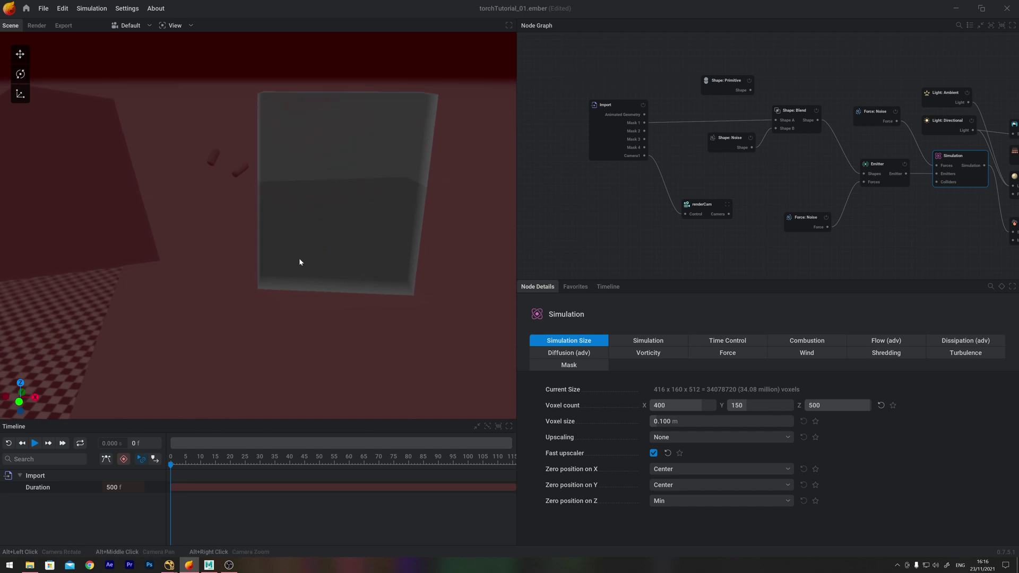
Move the imported geometry along X towards the simulation domain and play the shot to check the coverage.
click(619, 105)
alt+drag(425, 280, 245, 282)
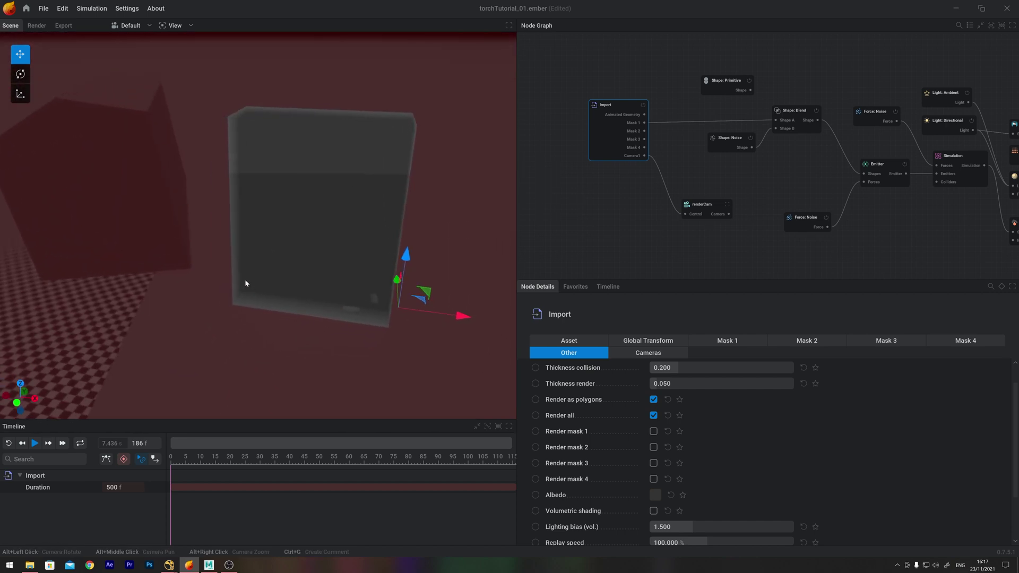
click(34, 445)
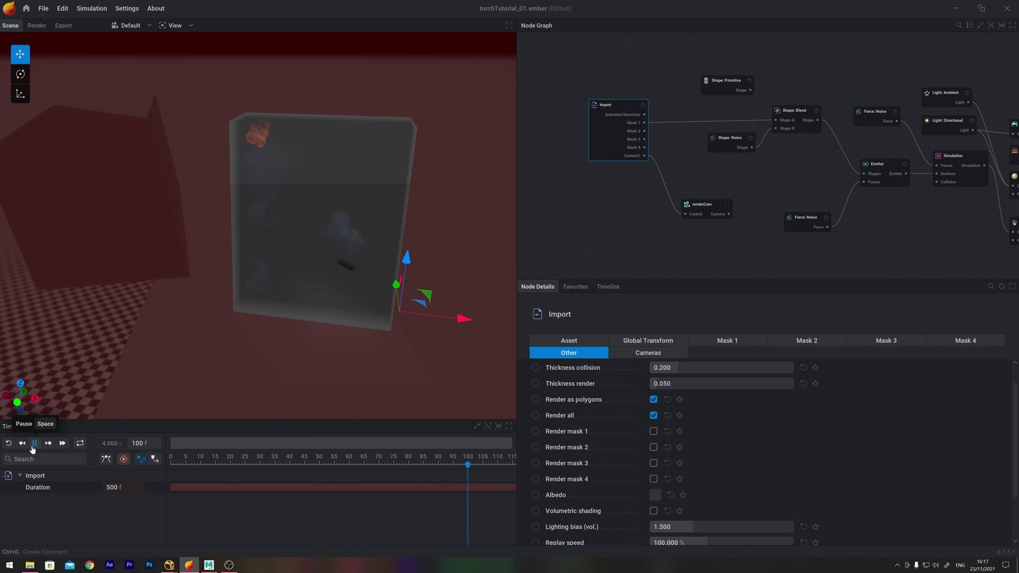
click(9, 444)
Set the Simulation node's X voxel count to 450 and apply the new resolution.
alt+drag(161, 304, 180, 266)
click(955, 175)
click(669, 405)
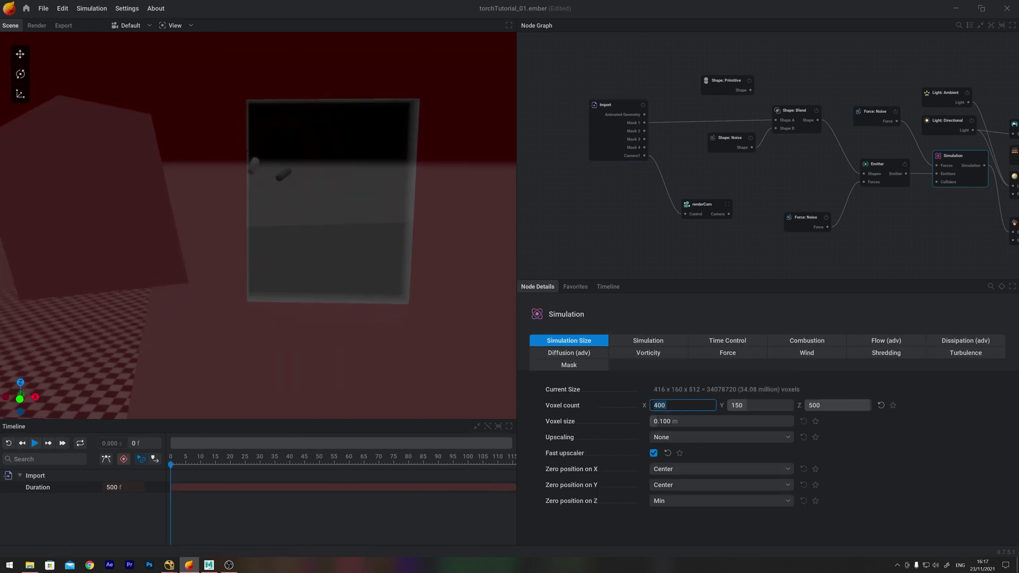
text(450)
key(Return)
click(655, 468)
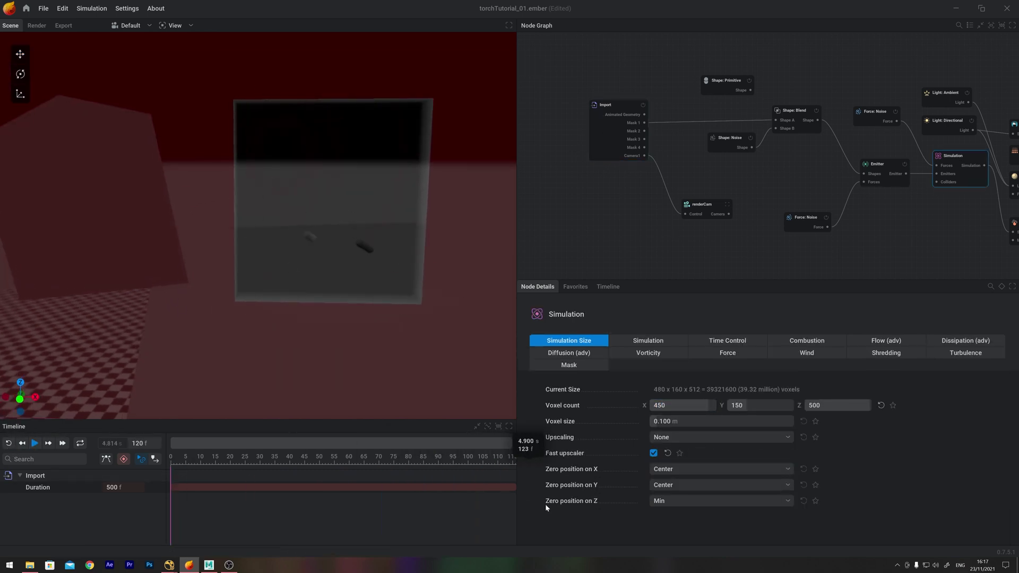
Apply a voxel count of 450 × 300 × 650 on the Simulation node and go through the shot.
click(383, 291)
alt+drag(471, 298, 327, 341)
click(948, 157)
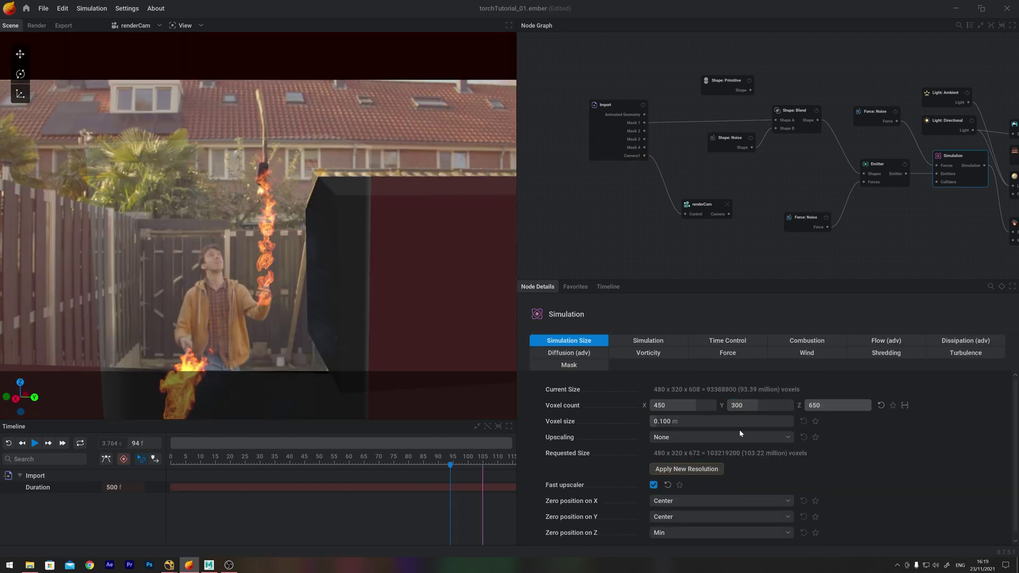
click(693, 471)
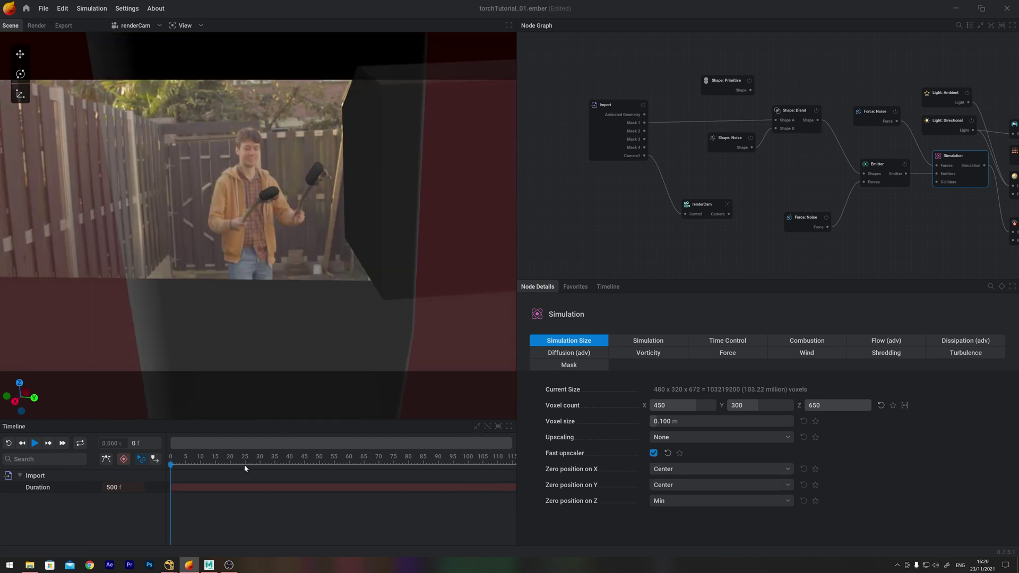
drag(245, 468, 486, 463)
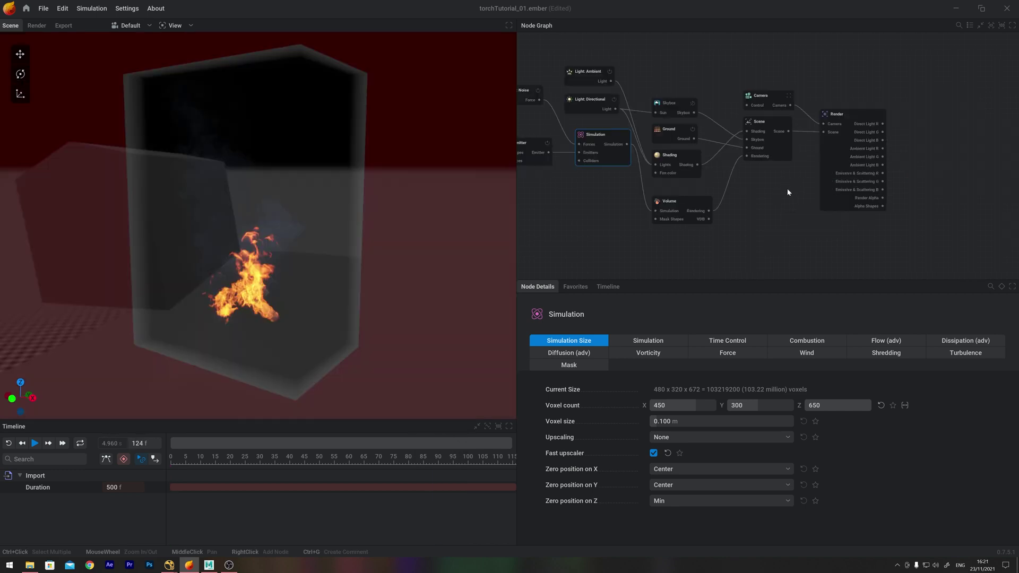
Open the render view and connect renderCam to the Render node's Camera input, replacing the default Camera node.
click(37, 26)
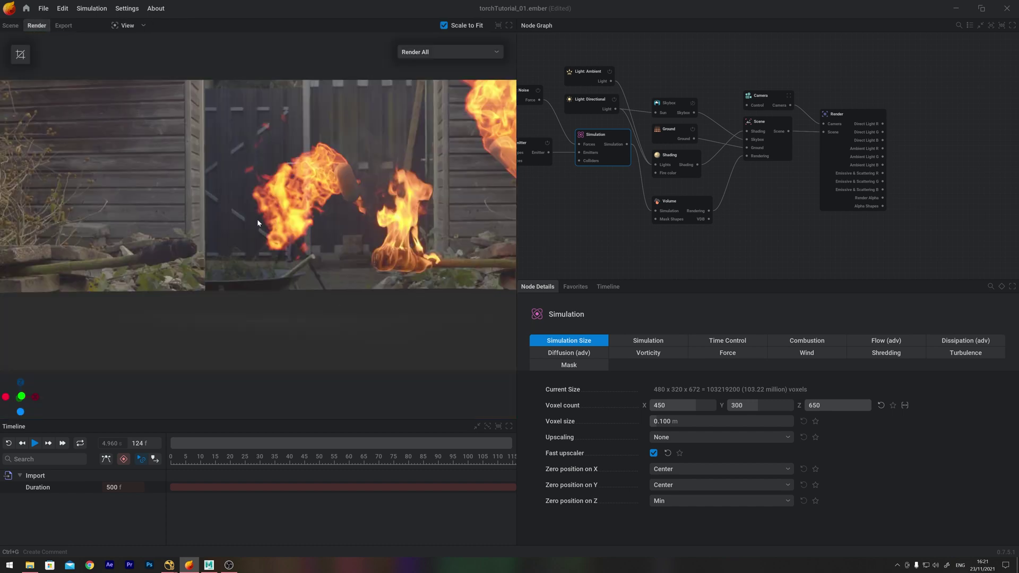
click(771, 97)
key(f)
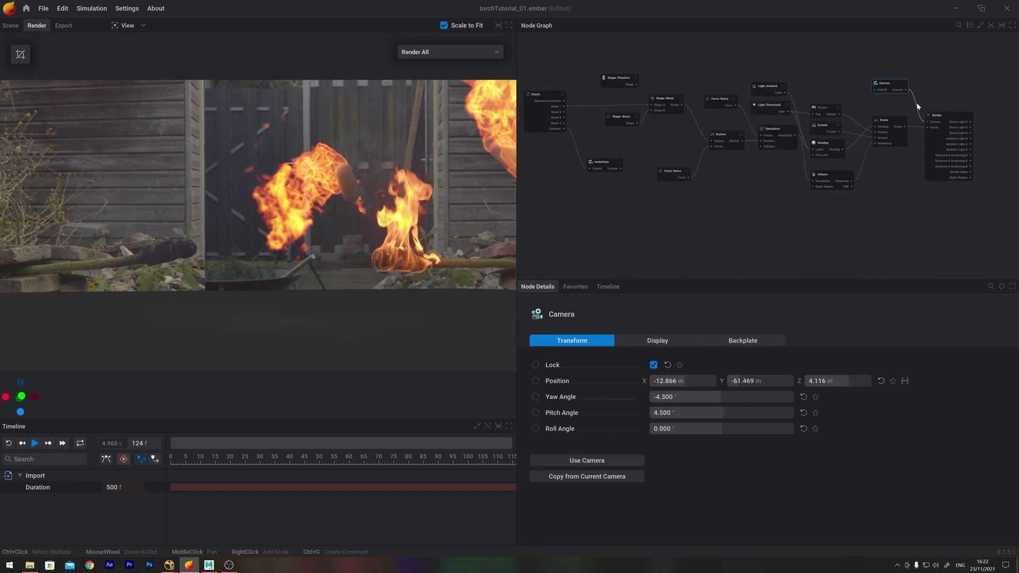
click(917, 107)
drag(927, 122, 832, 135)
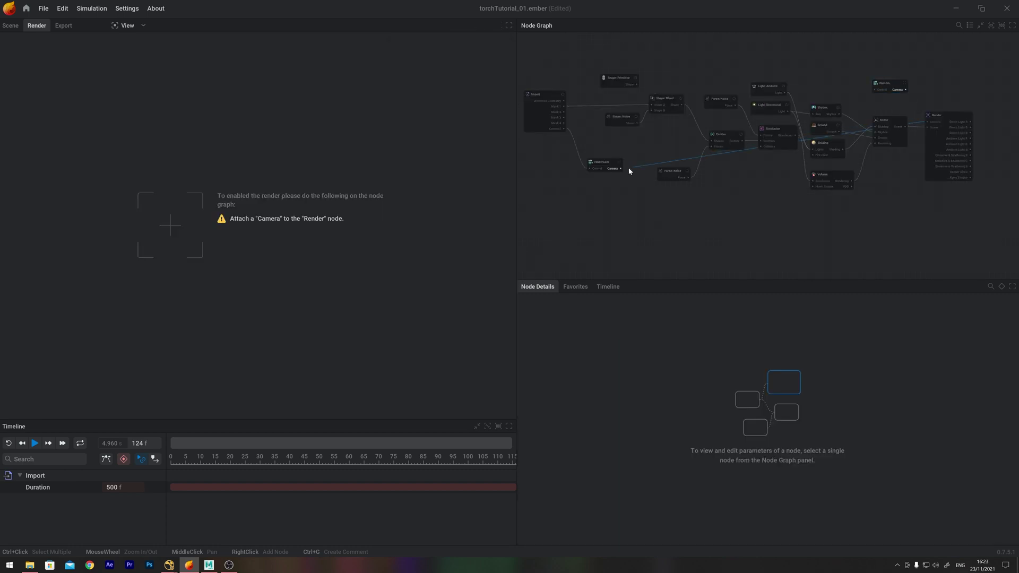
drag(628, 168, 620, 169)
Preview the Render, Direct Light and Ambient Light passes, and inspect the Render node's capture types.
click(451, 52)
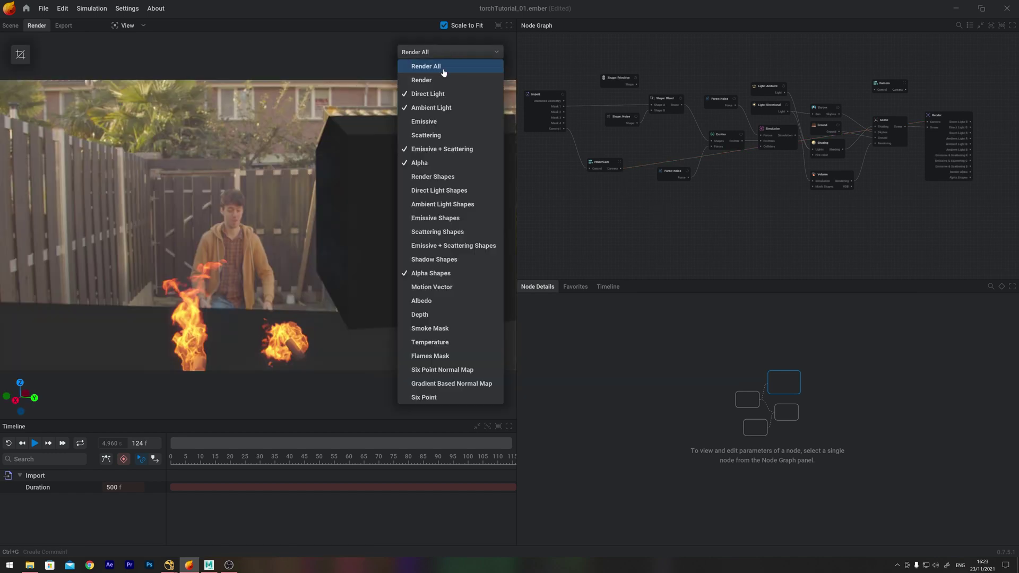
click(433, 80)
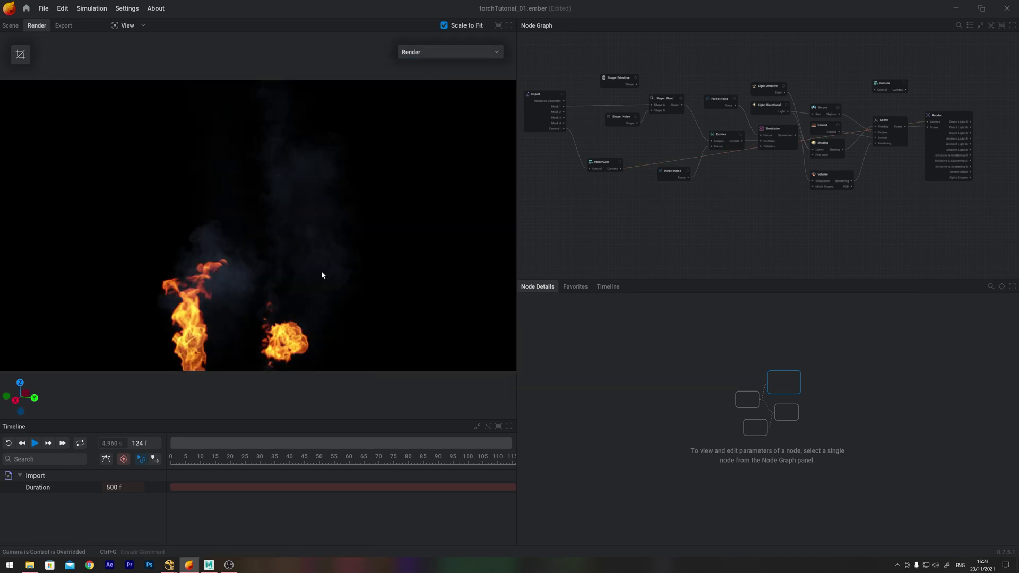
click(779, 94)
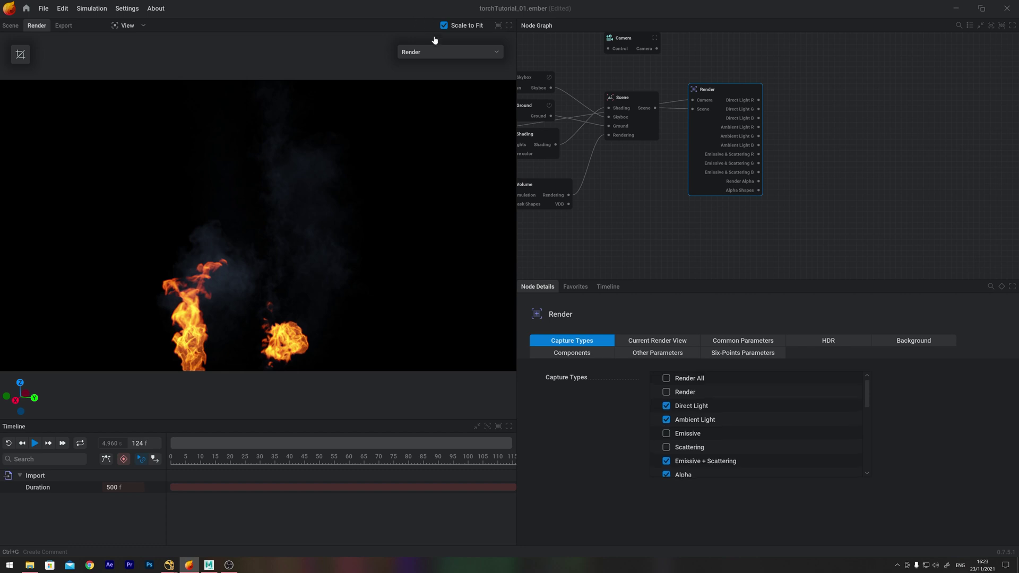
click(432, 51)
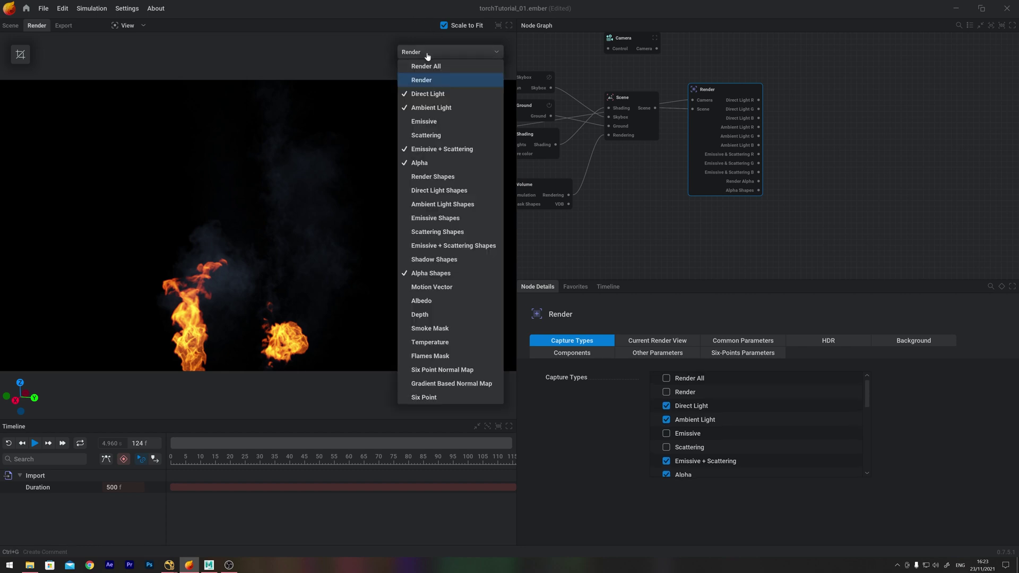
click(420, 95)
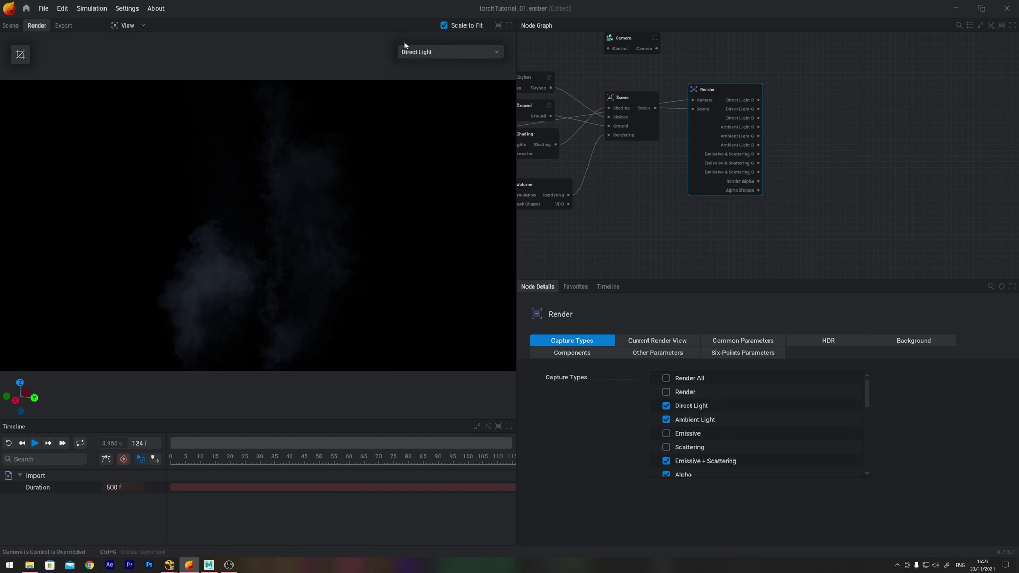
click(424, 52)
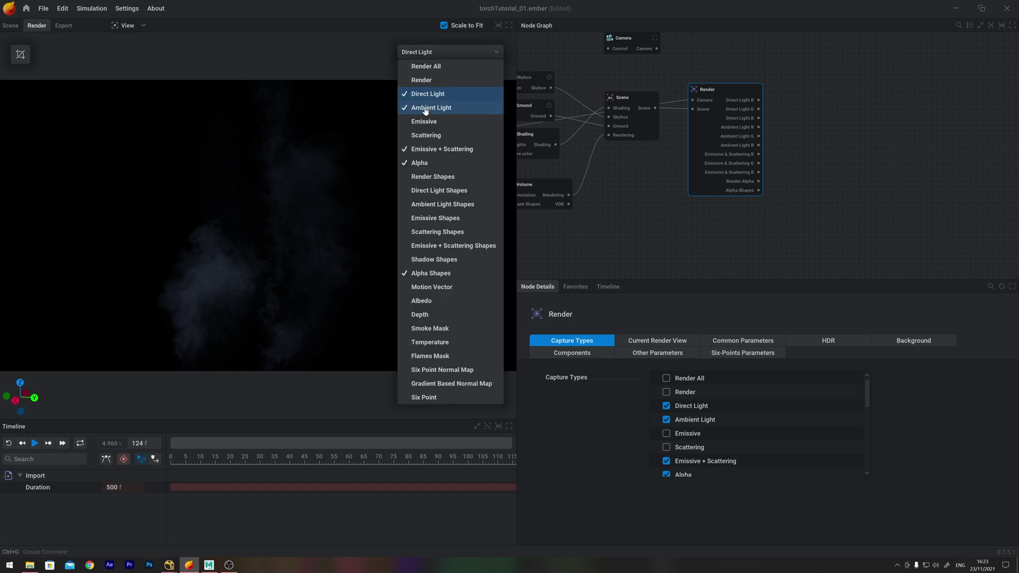
click(427, 108)
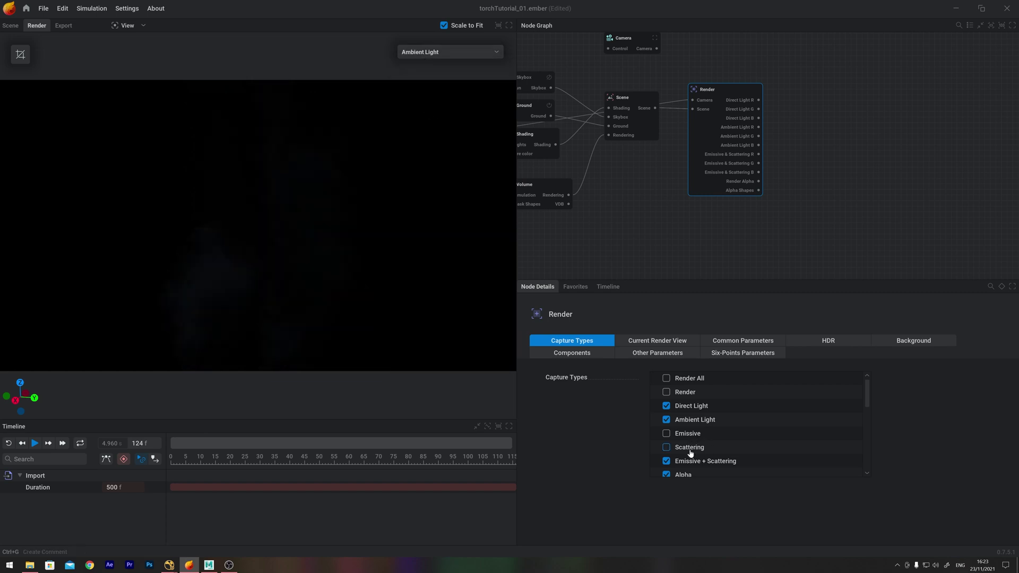
Preview the Emissive + Scattering, Alpha and Alpha Shapes passes in the render view.
click(467, 51)
click(435, 149)
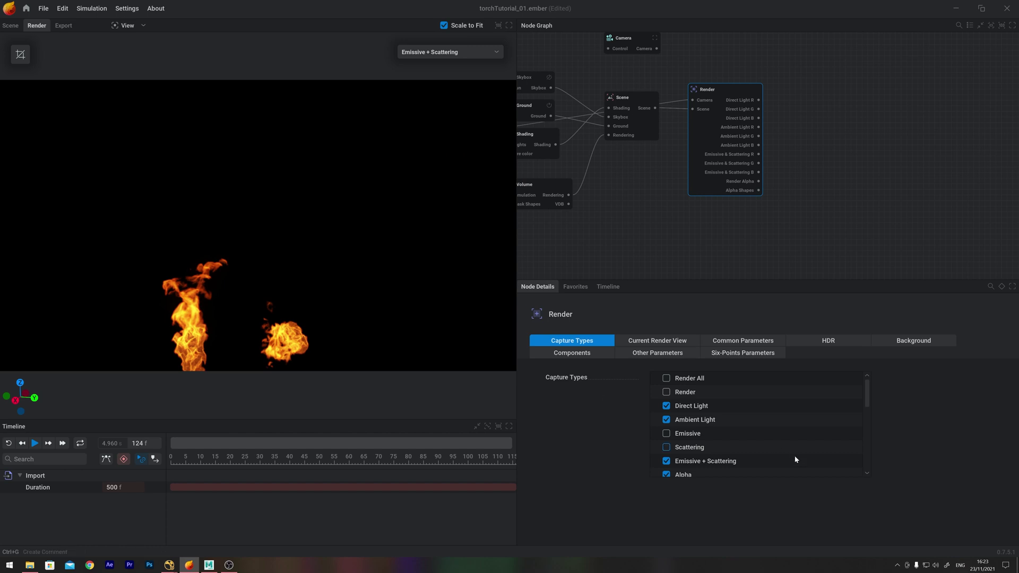
click(450, 52)
click(427, 164)
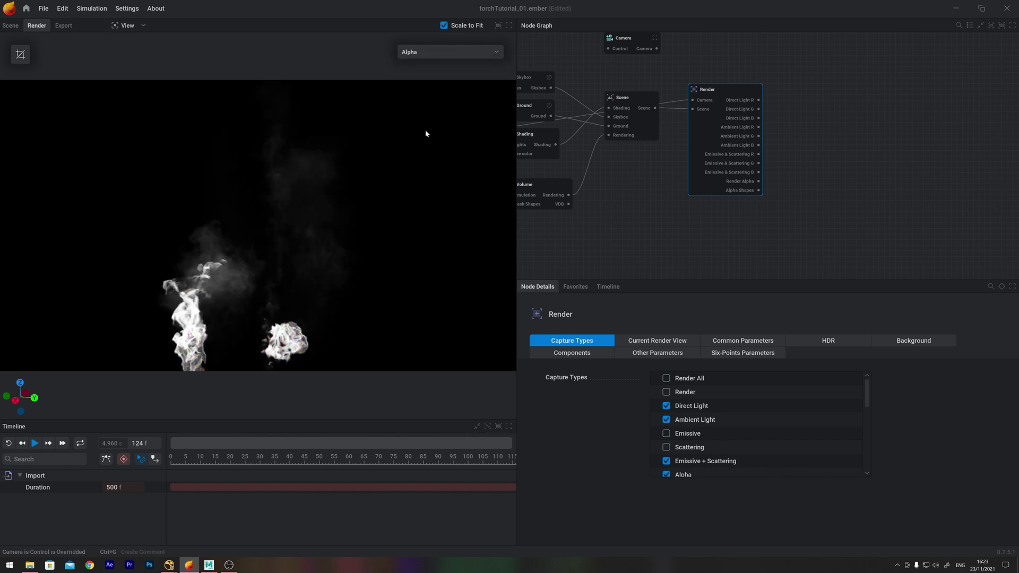
click(433, 56)
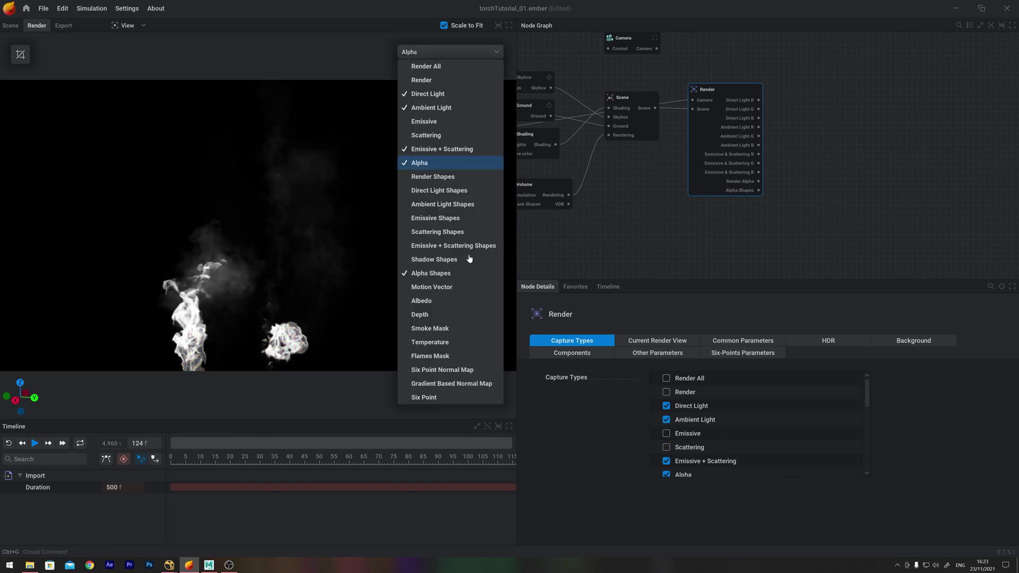
click(428, 273)
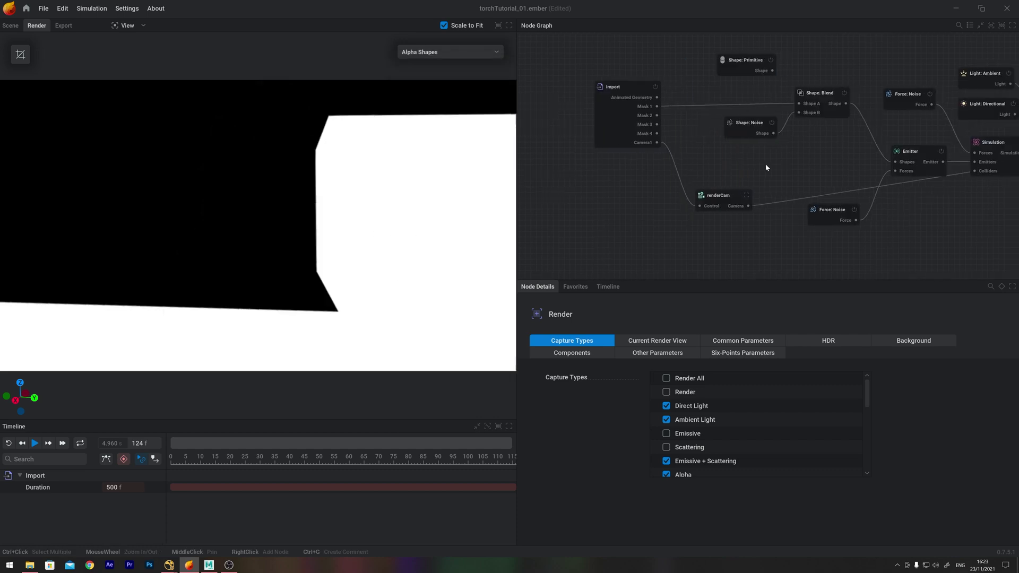
Turn off Render as polygons on the Import node and Show emitter on the Emitter node.
click(629, 87)
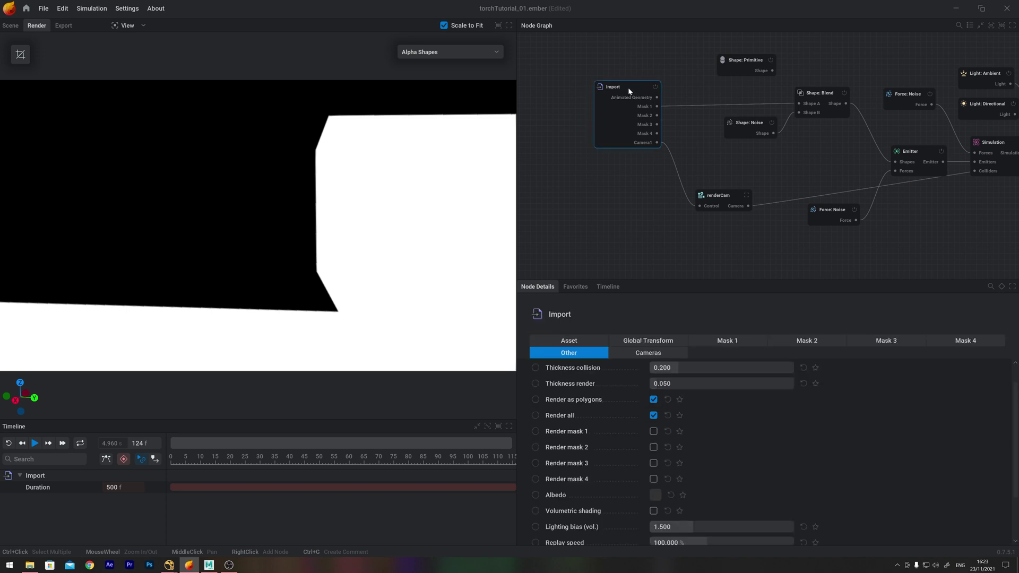
click(653, 400)
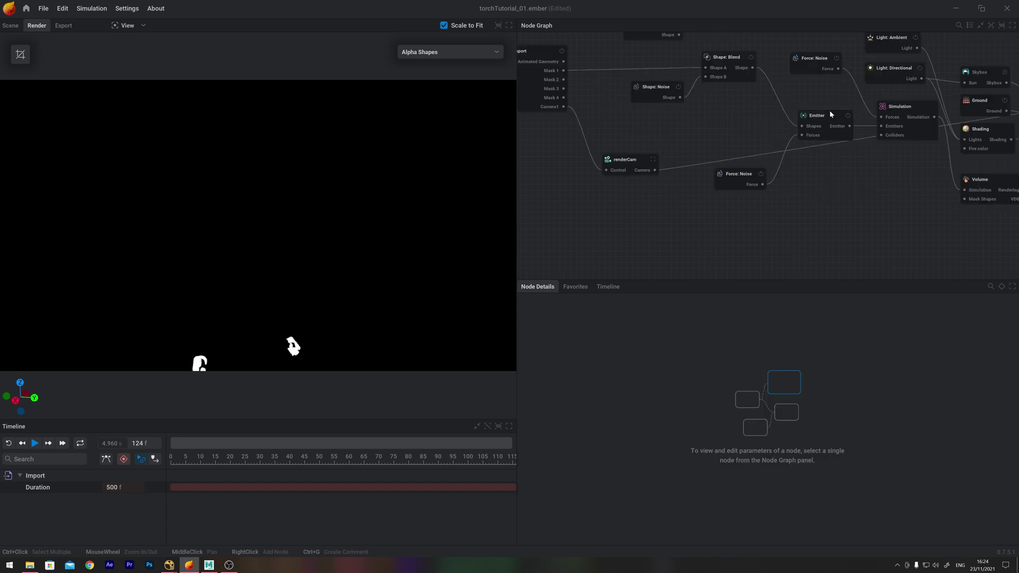
click(830, 113)
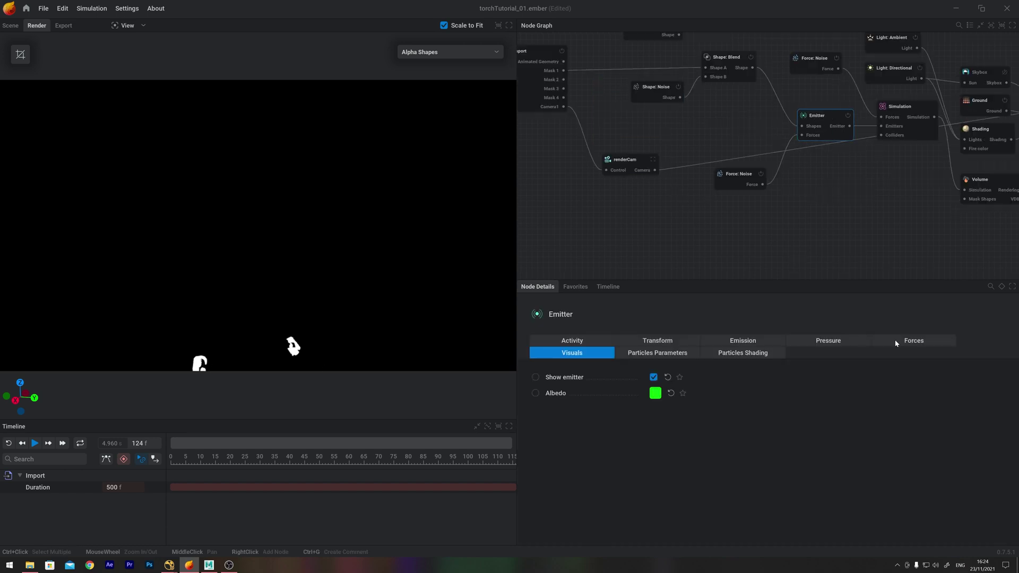
click(653, 377)
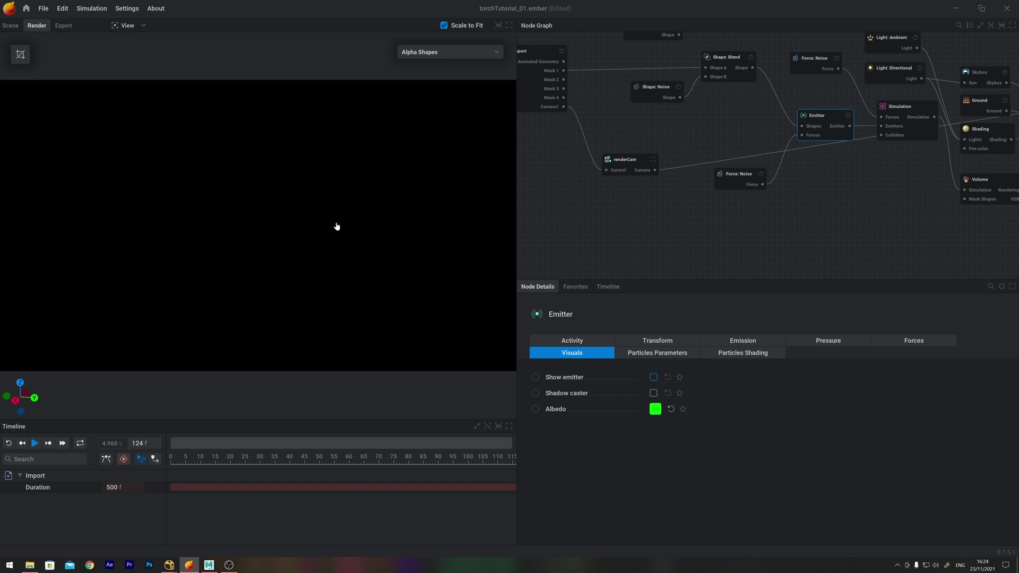
Add a Collider node to the Simulation's Colliders input, disable its activity and connect Import's Mask 1 to its Shapes input.
drag(881, 135, 861, 177)
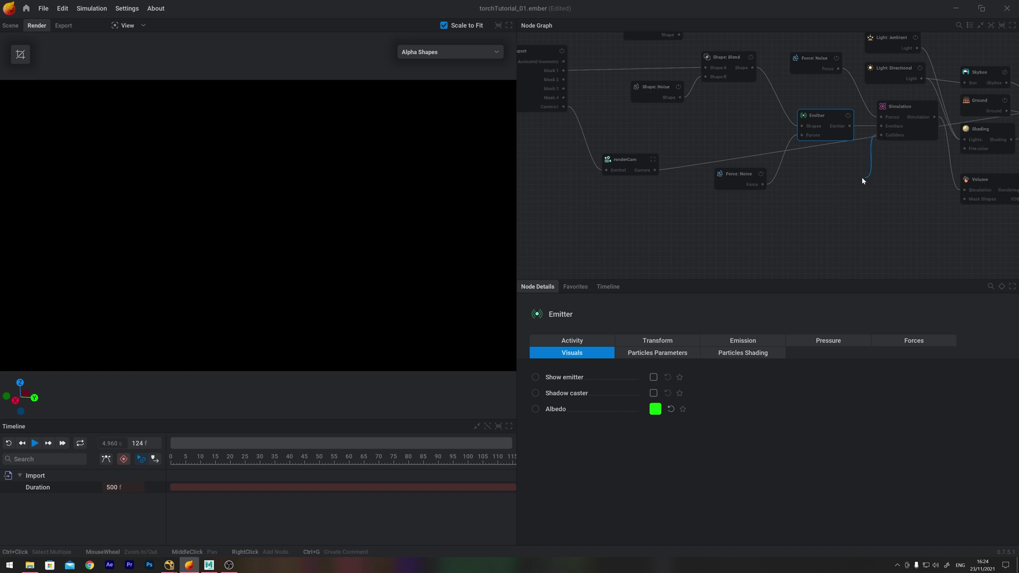
click(871, 185)
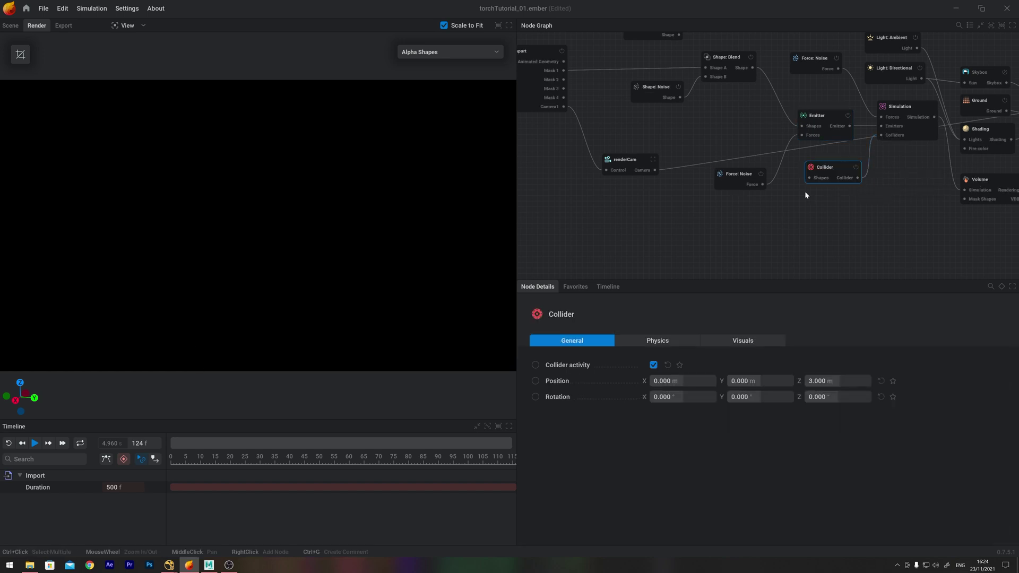
click(654, 365)
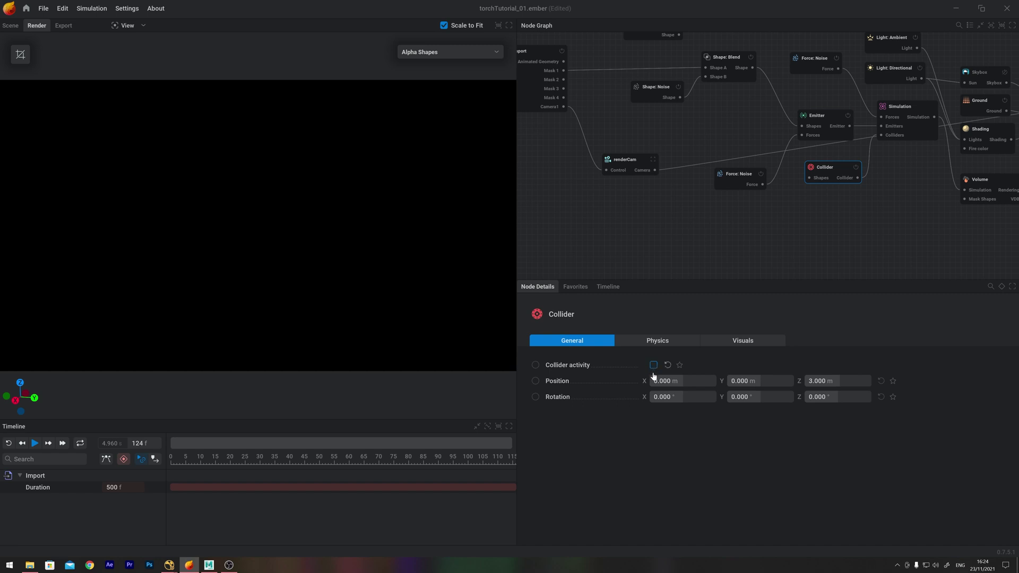
drag(809, 178, 564, 71)
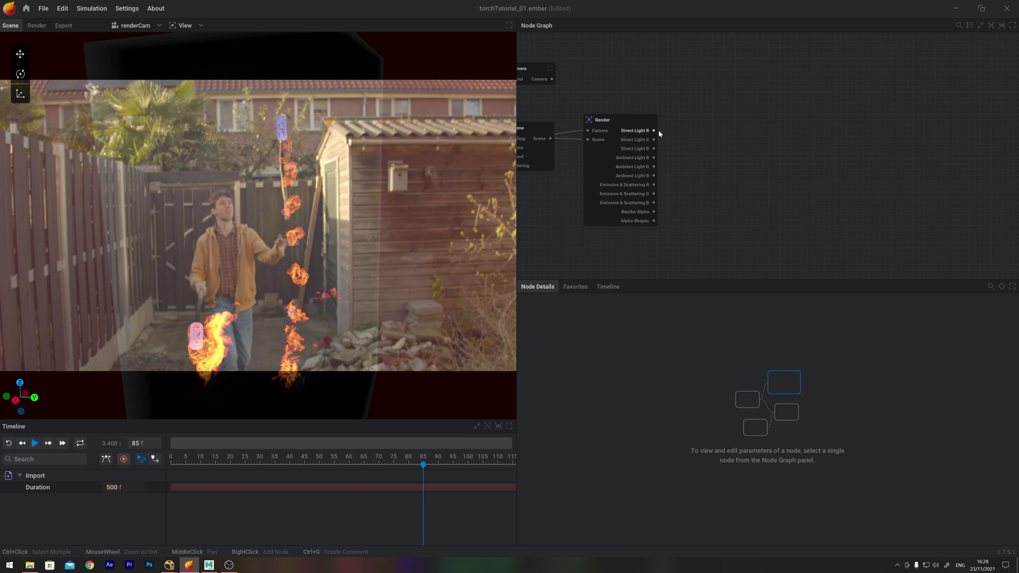
Create an Export: Image node from the Render node's Direct Light outputs and set its Export Mode to Sequence.
drag(657, 131, 677, 131)
click(697, 139)
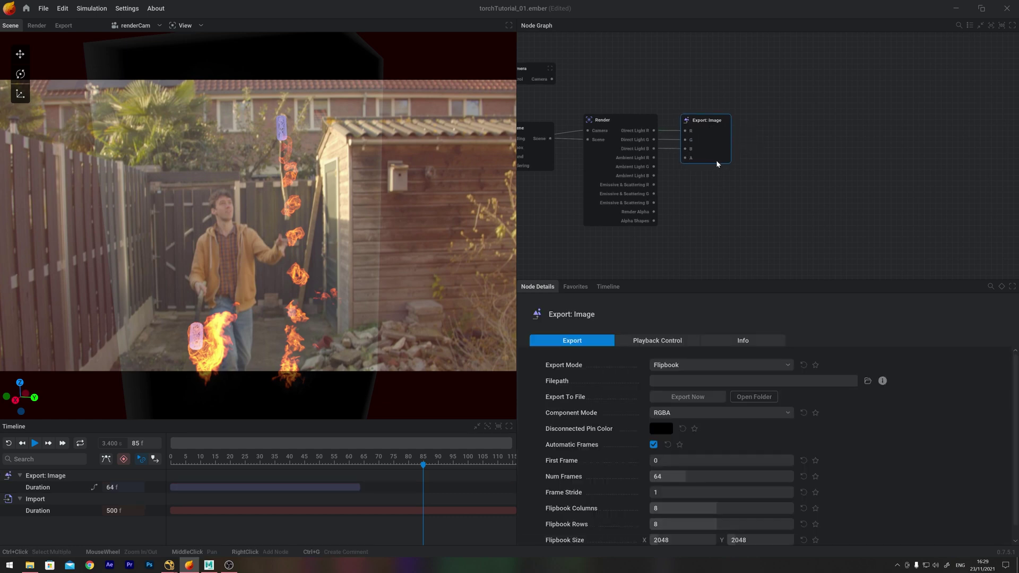
click(725, 369)
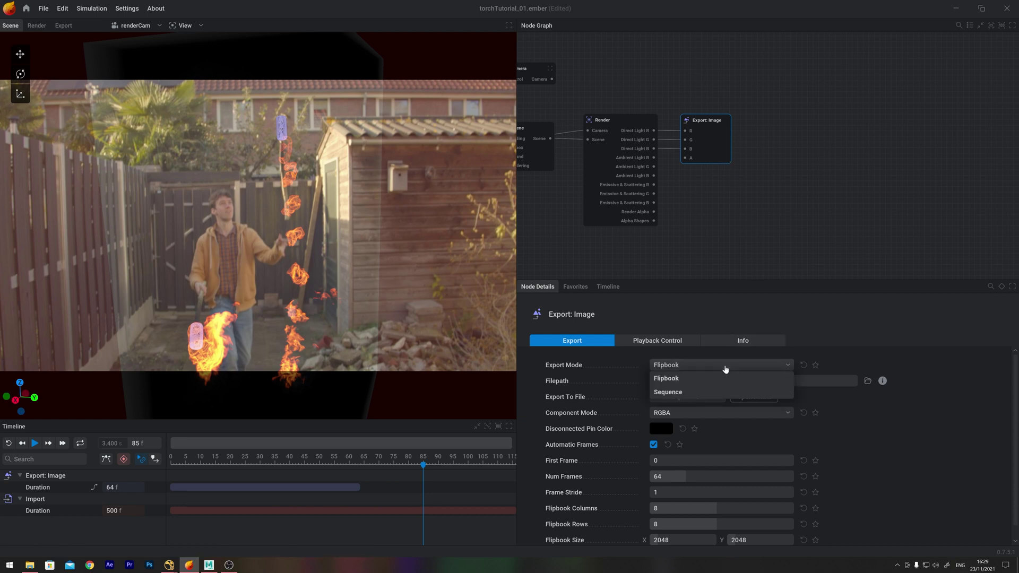
click(673, 392)
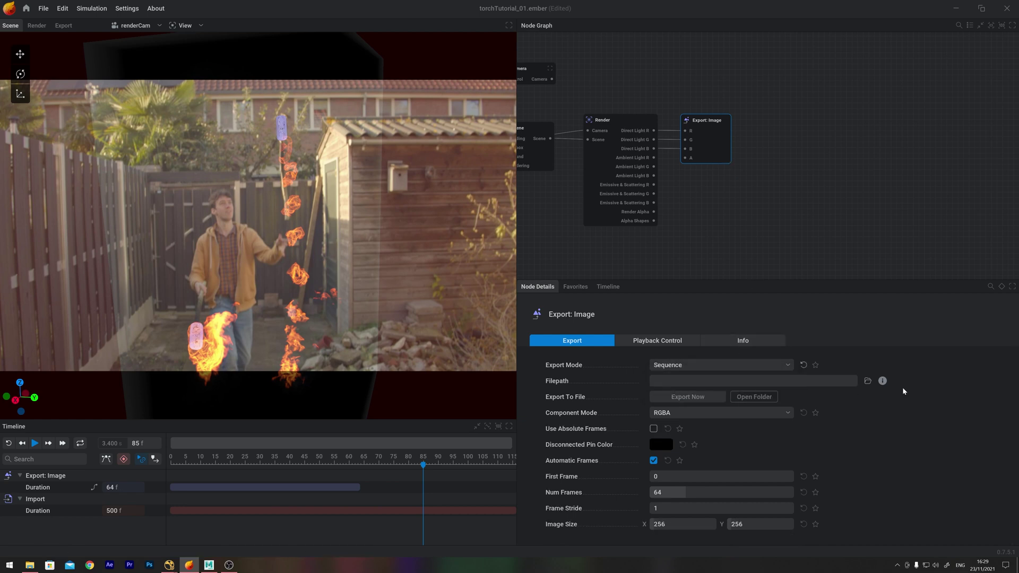
Set the export's file path to $(project)\$(capture_type).tga in the Pictures folder and its Component Mode to RGB.
click(867, 381)
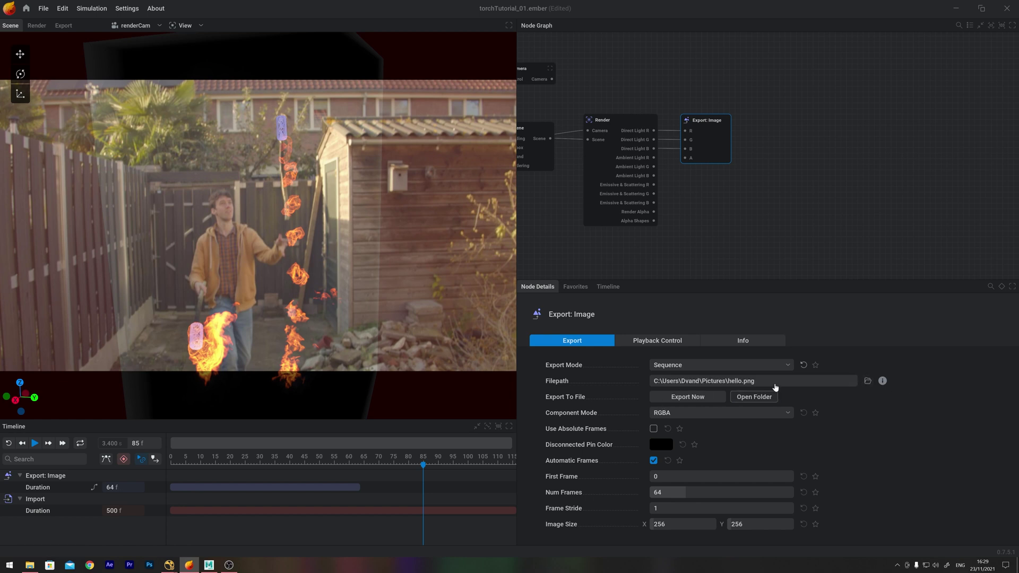
drag(755, 381, 731, 381)
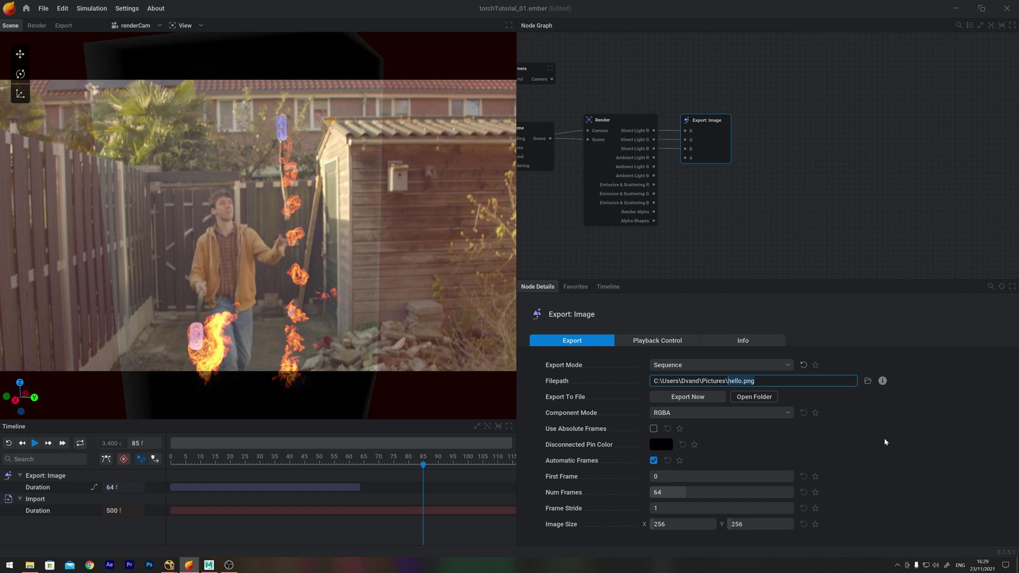
key(BackSpace)
text(project)\$(ca)
text(pture_type))
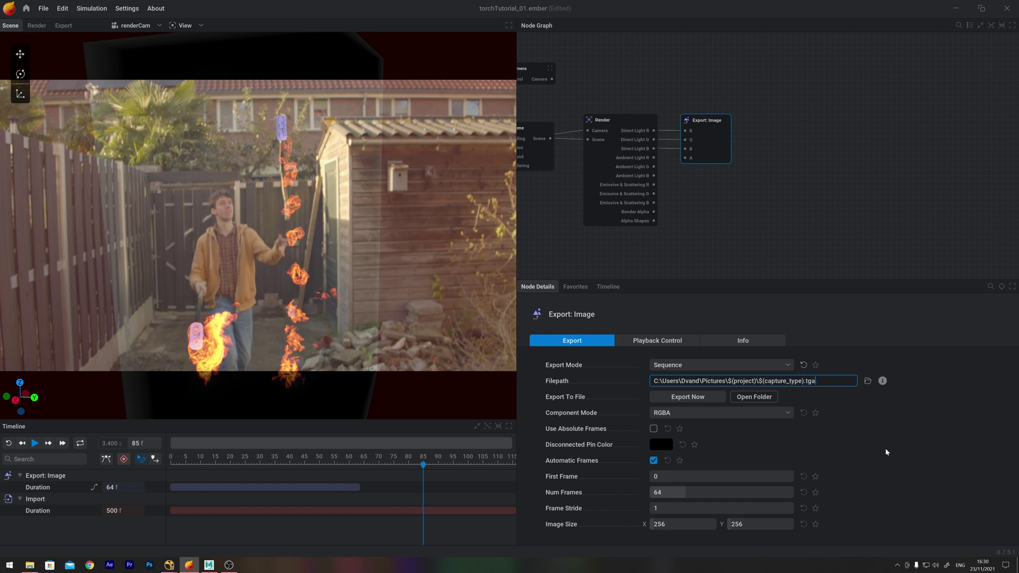
key(Return)
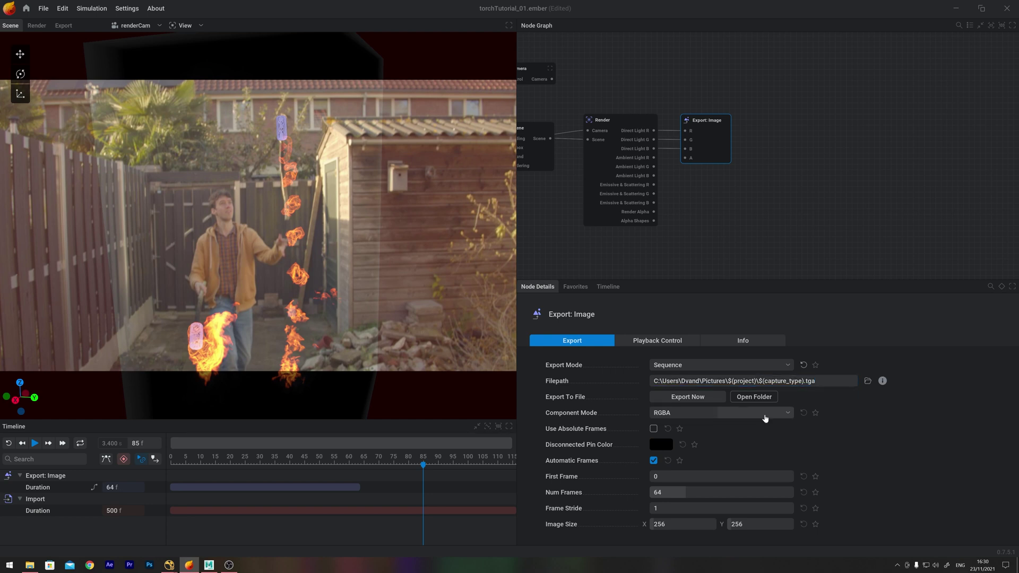
click(765, 418)
click(679, 454)
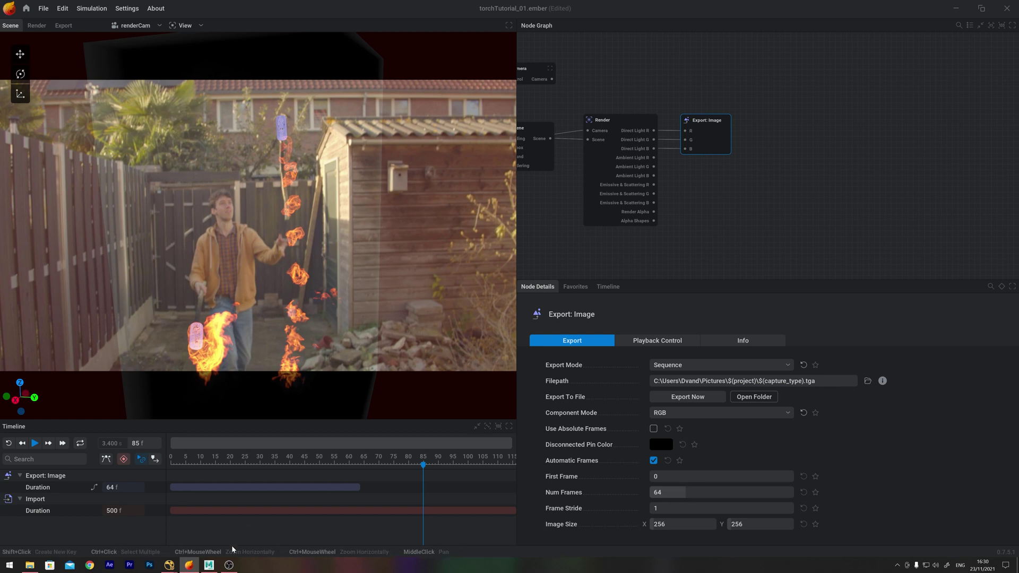
Look up the plate's frame range and resolution in NukeX, and set the EmberGen export to 222 frames at 3840 × 2160.
mouse_move(169, 565)
click(212, 528)
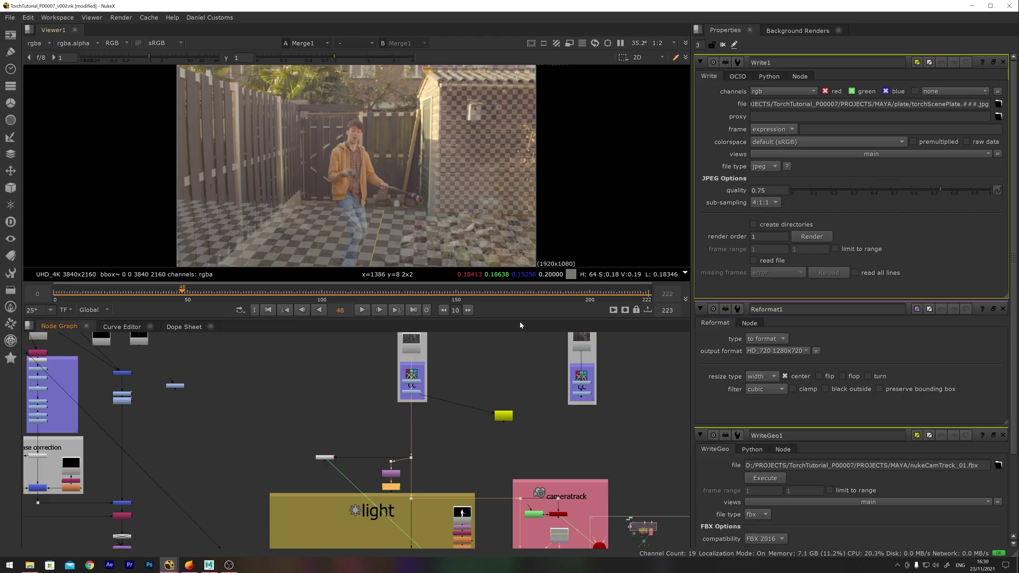
click(189, 564)
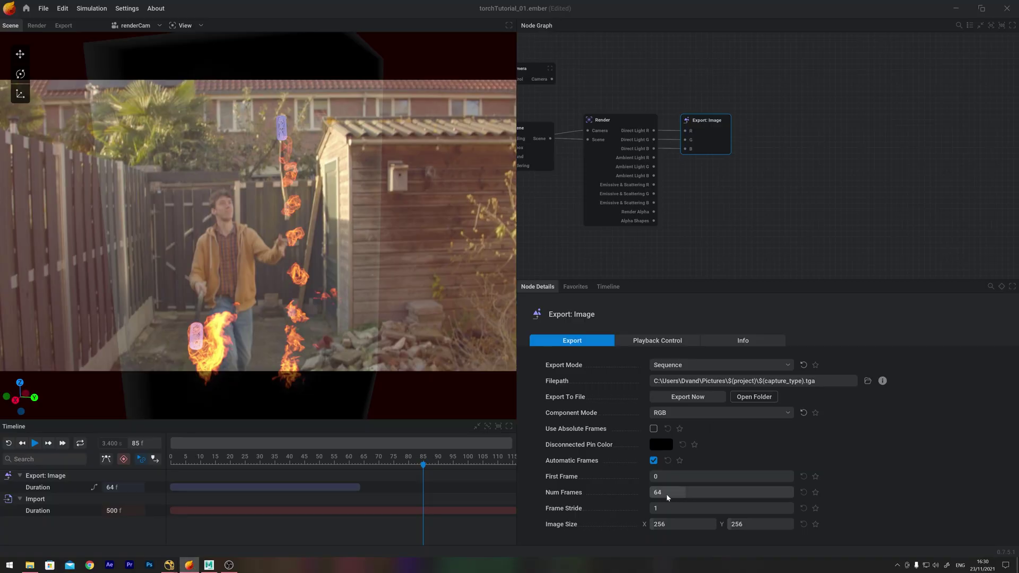
click(668, 497)
text(222)
key(Return)
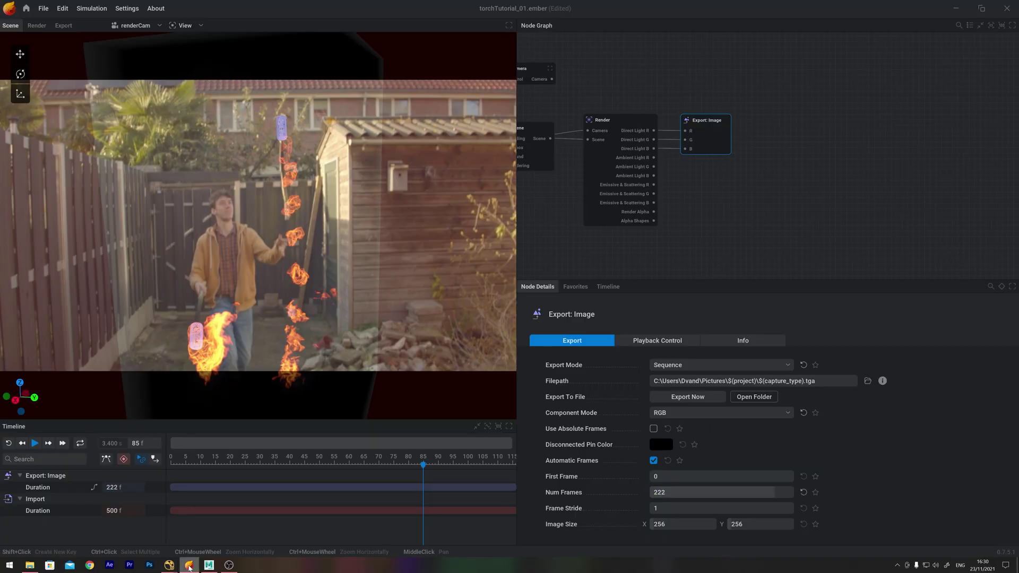
click(168, 564)
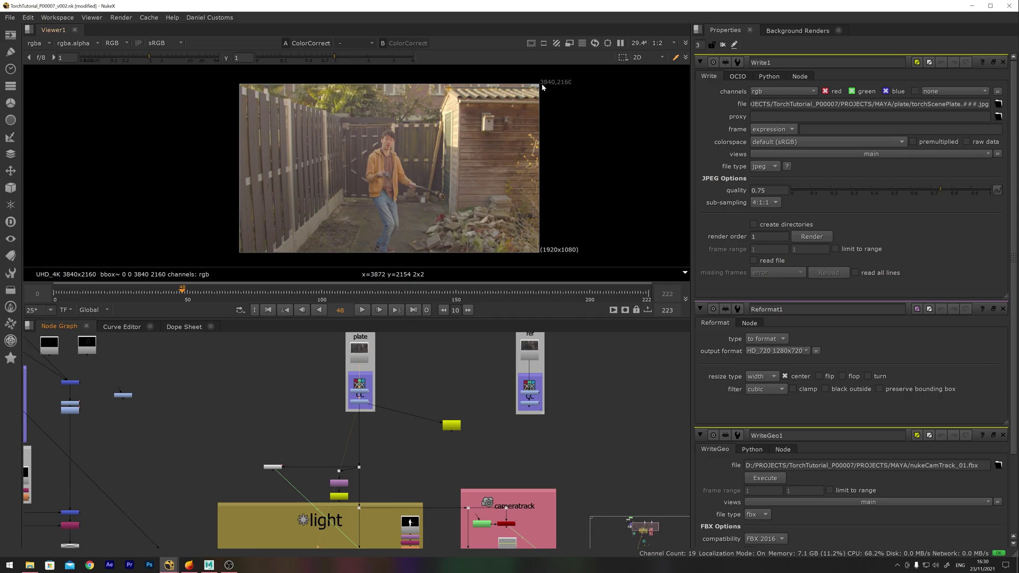
key(alt+Tab)
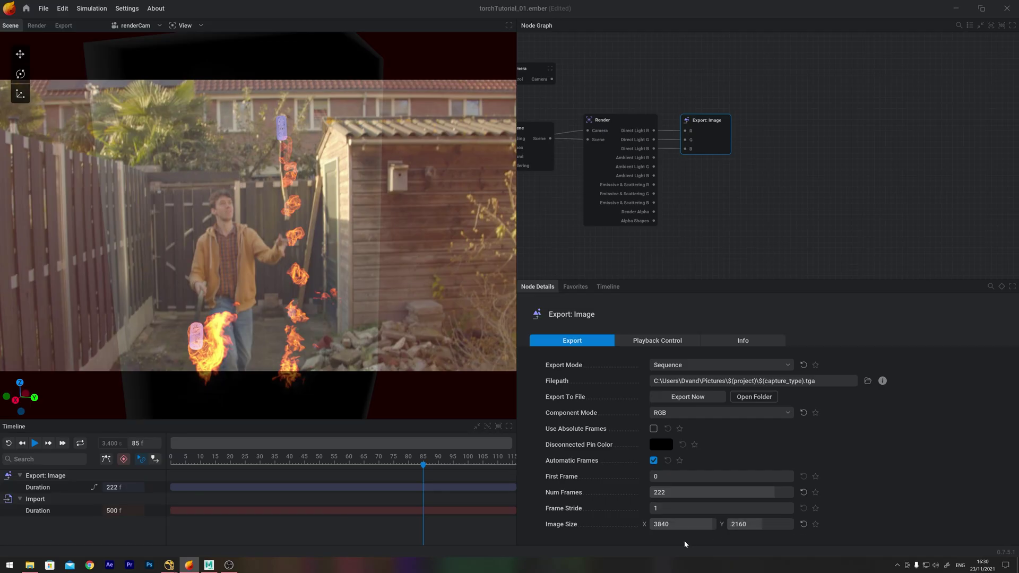
Copy the Export: Image node and paste three duplicates, staggered below the original.
right_click(710, 137)
click(722, 176)
right_click(705, 190)
click(724, 194)
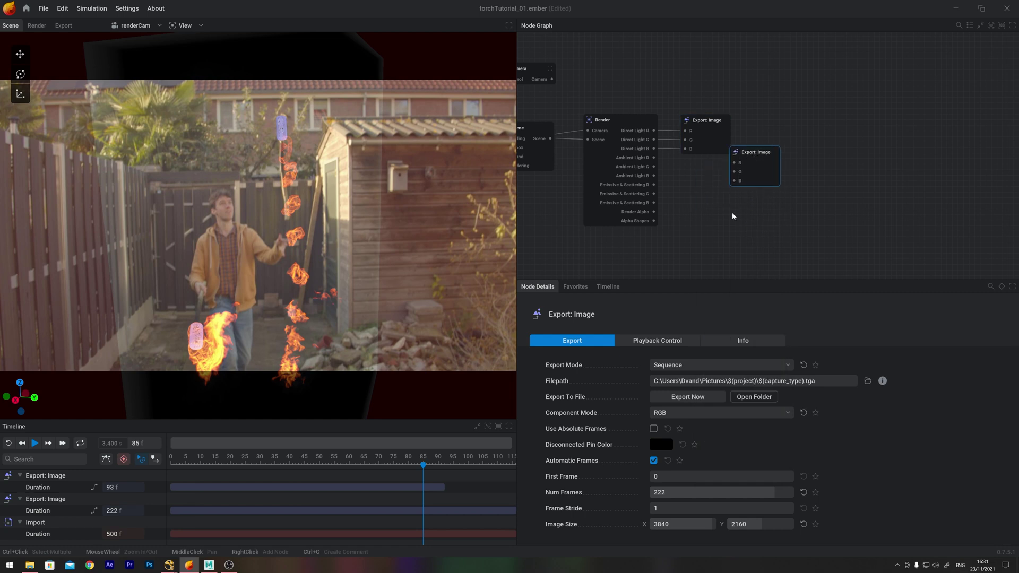
right_click(719, 204)
click(740, 211)
drag(770, 202, 770, 198)
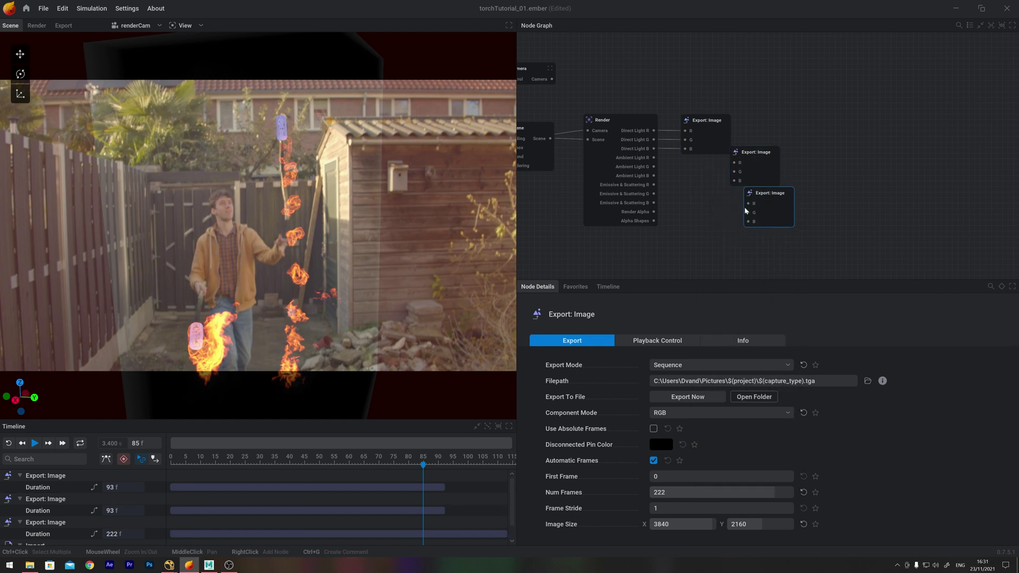
right_click(758, 250)
click(775, 295)
drag(774, 241, 816, 224)
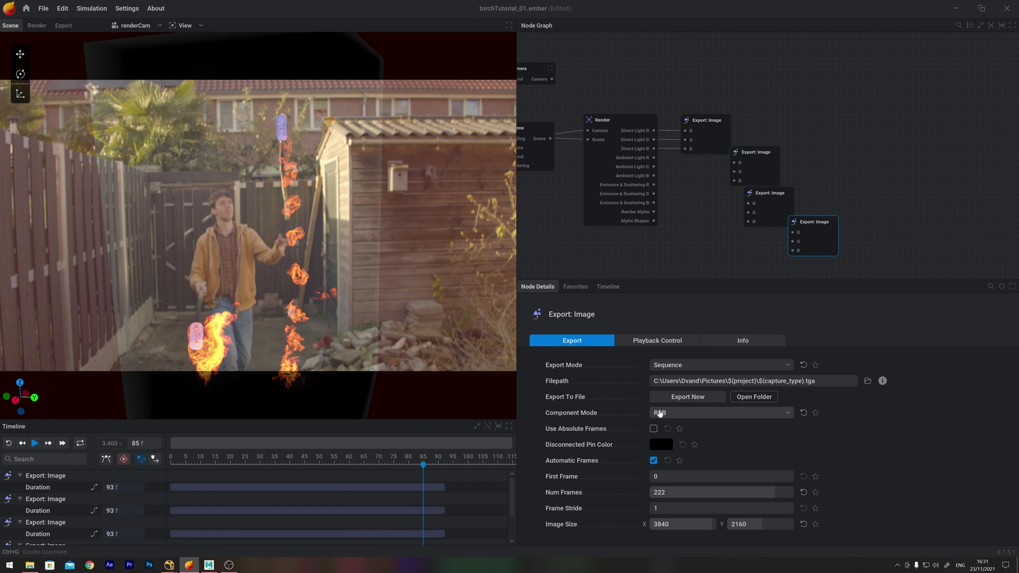
Switch the last duplicate's Component Mode to single-channel R, and paste one more Export: Image node with the same mode.
click(658, 413)
click(656, 427)
middle_drag(683, 193, 684, 164)
key(ctrl+v)
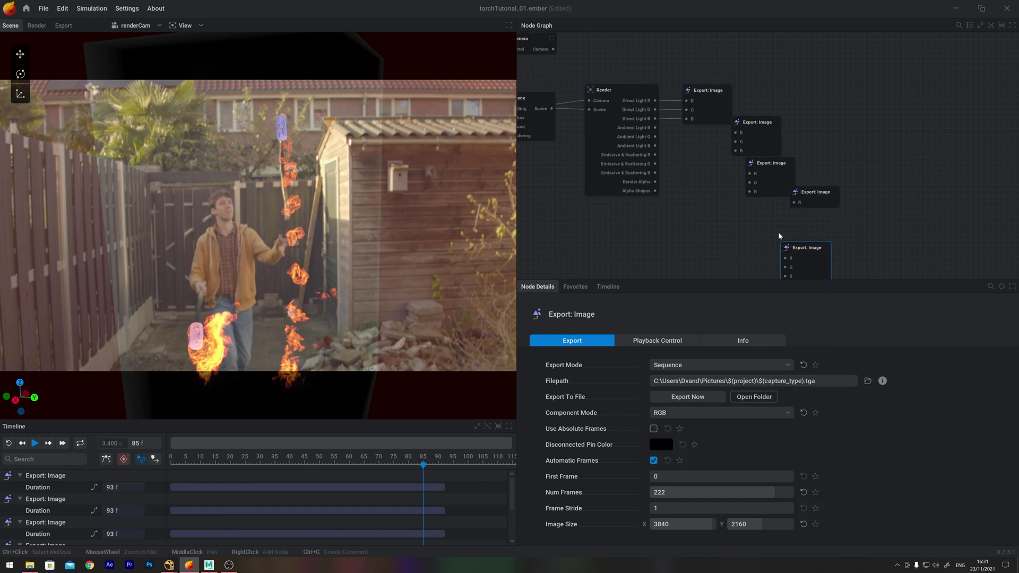
drag(807, 249, 784, 217)
click(660, 415)
click(659, 427)
Connect the Ambient Light, Emissive & Scattering, Render Alpha and Alpha Shapes outputs to the duplicated exports, and select all five Export: Image nodes.
drag(875, 257, 643, 83)
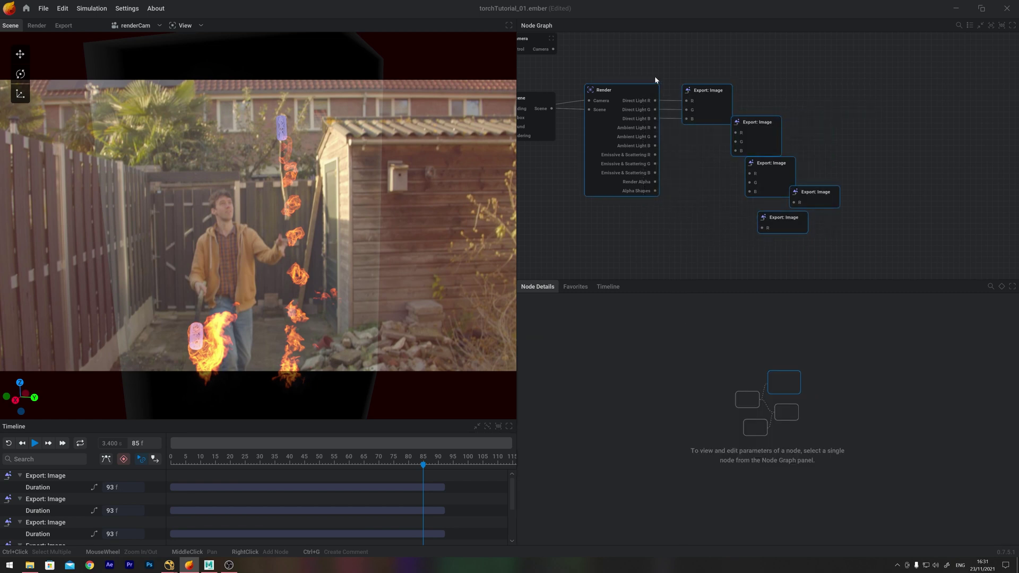
key(c)
click(655, 75)
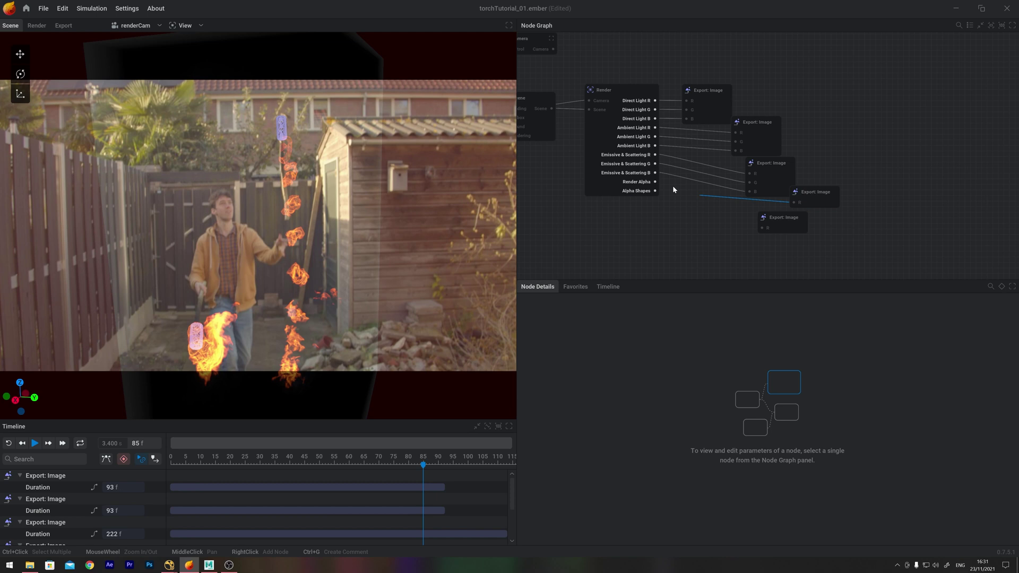
drag(655, 181, 794, 202)
drag(656, 190, 769, 227)
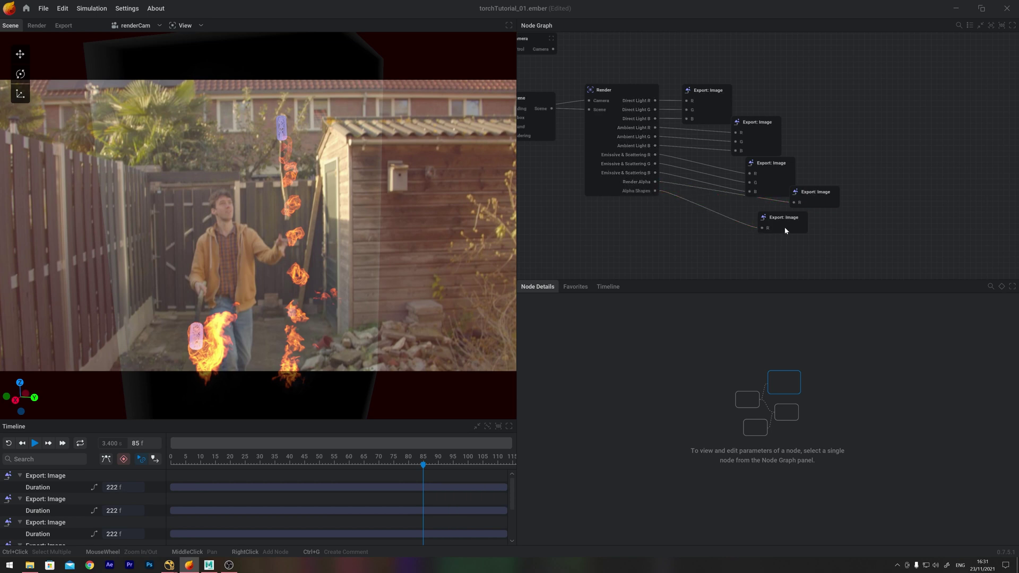
drag(673, 59, 900, 254)
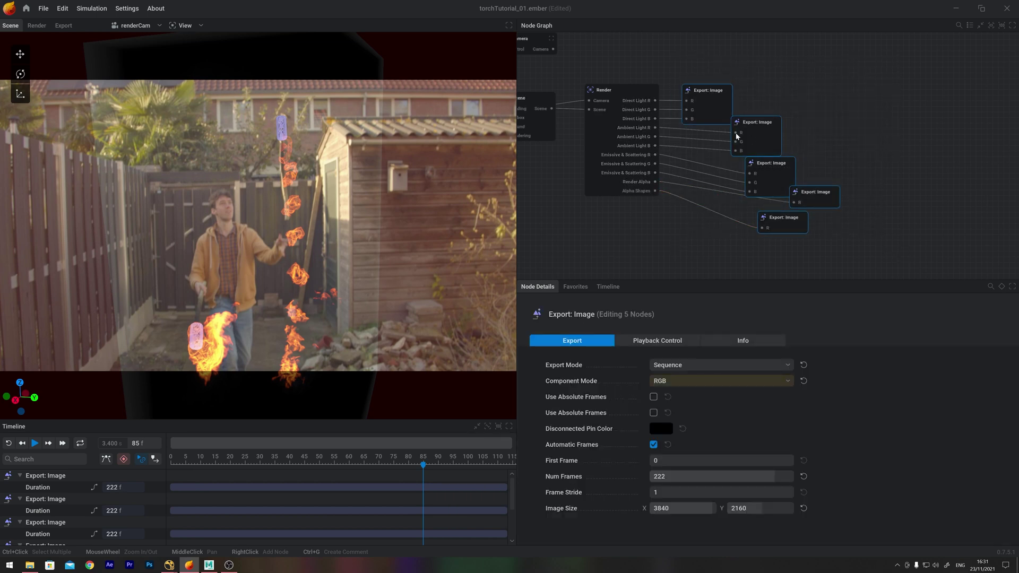
right_click(754, 136)
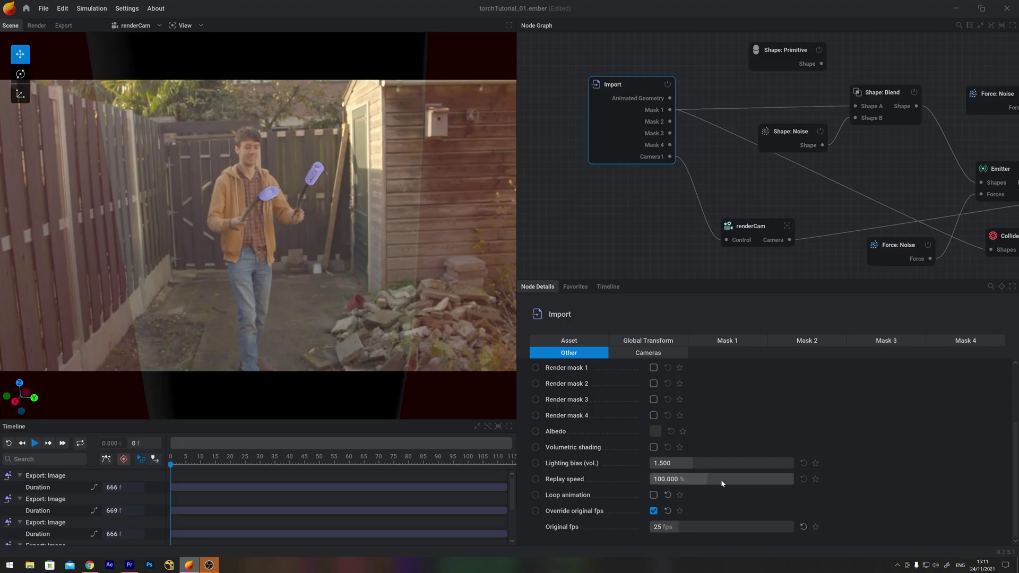
Set the Import node's replay speed to 100.000/3.7 percent to slow down the imported animation.
double_click(721, 480)
click(679, 478)
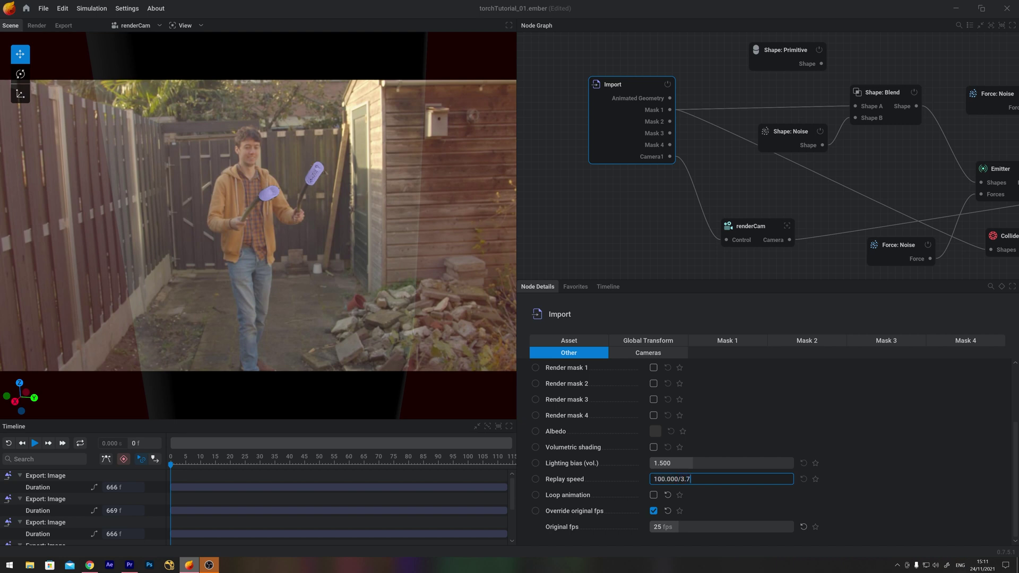
text(/3.7)
key(Return)
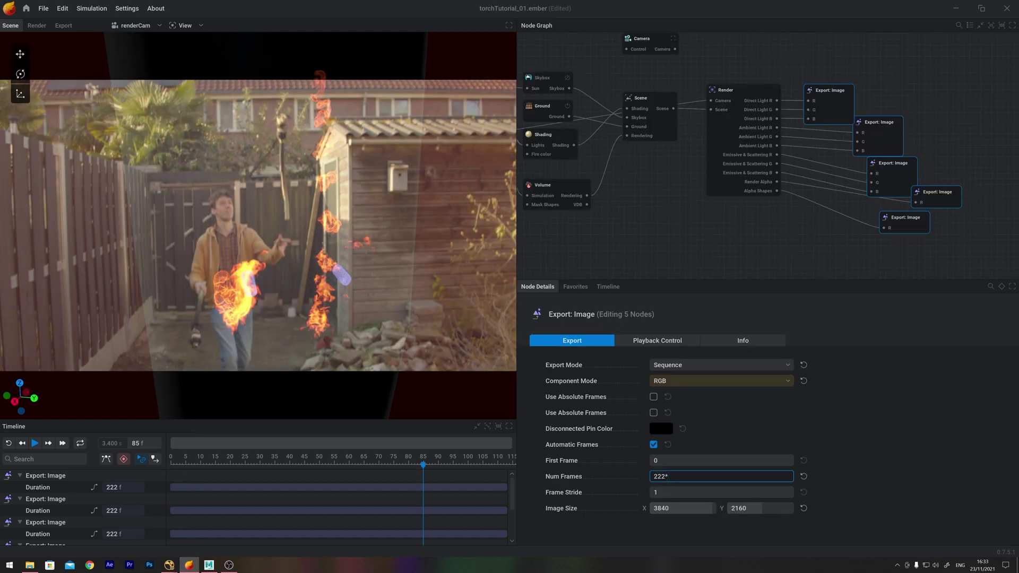
Multiply Num Frames by 3.7 on the five Export: Image nodes, round it to 822, and switch to the NukeX project.
text(3.7)
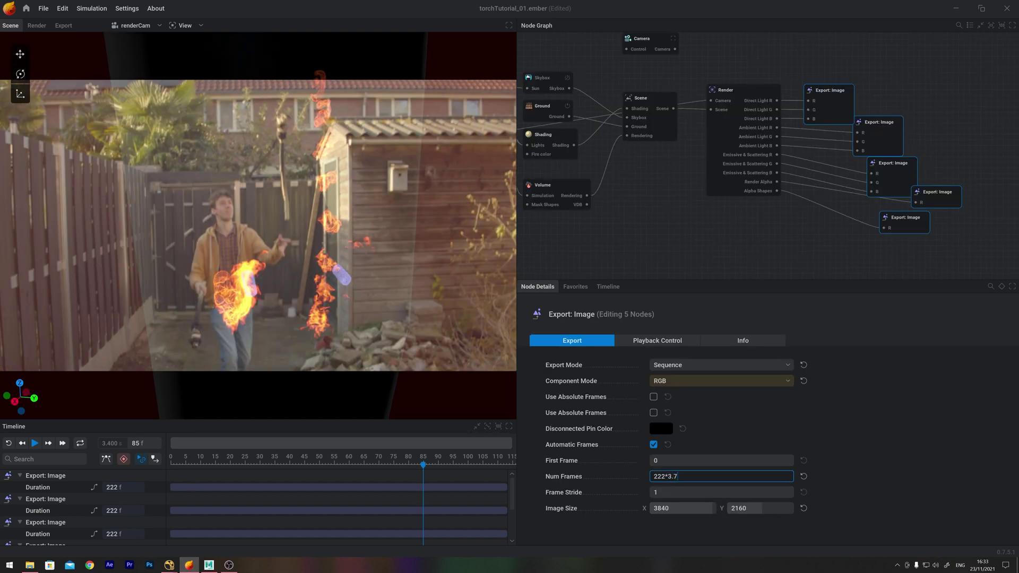
key(Return)
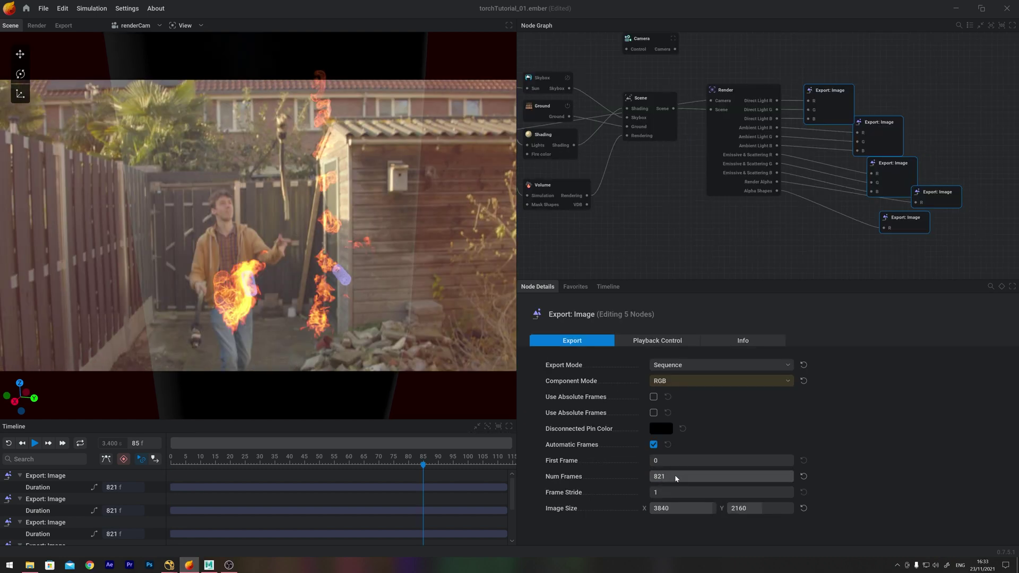
click(678, 478)
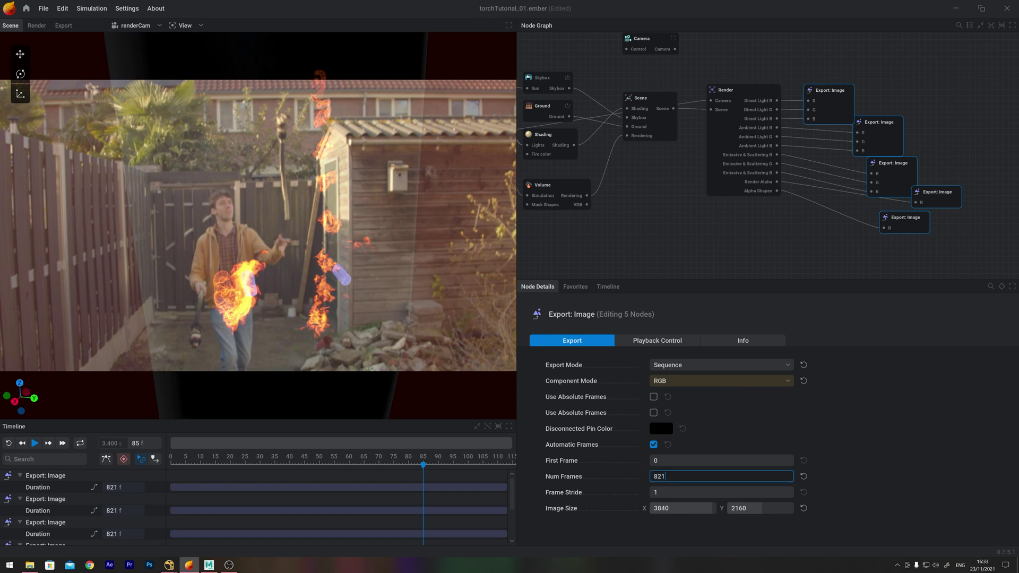
key(BackSpace)
text(2)
key(Return)
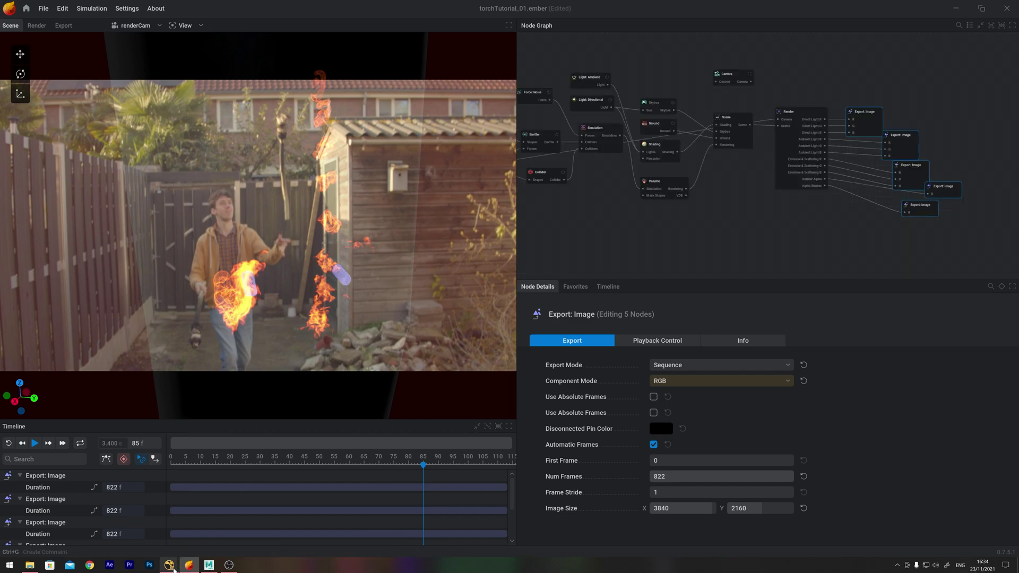
mouse_move(171, 565)
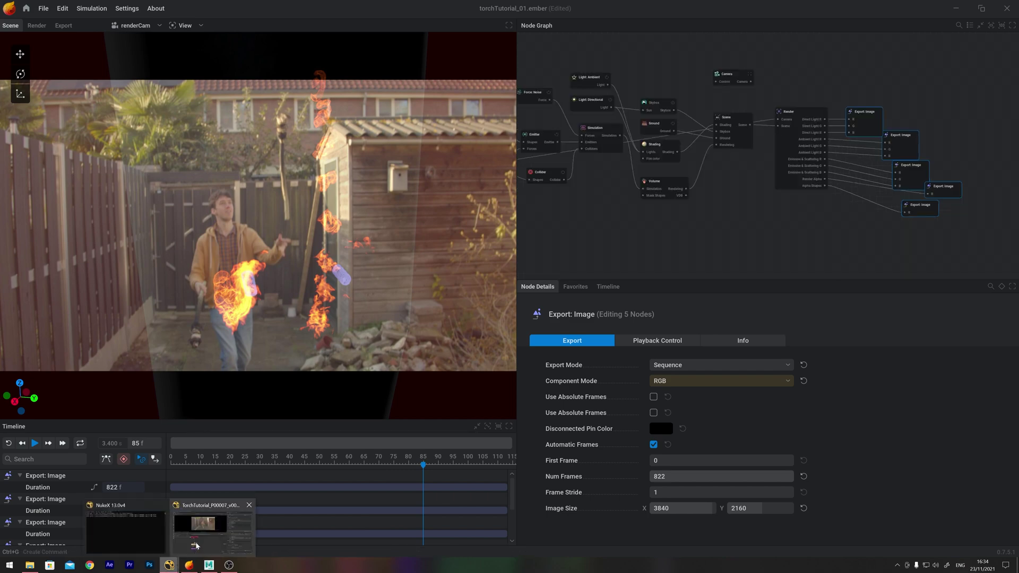
click(207, 535)
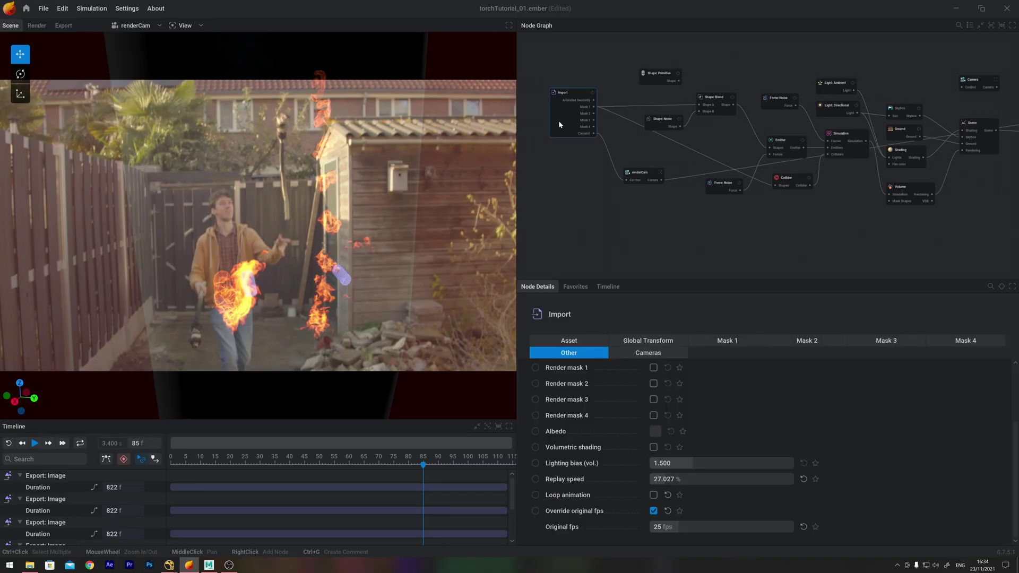
Restore the Import node's replay speed to 100 percent, and divide it by 3.
click(677, 479)
key(BackSpace)
key(BackSpace)
key(BackSpace)
key(BackSpace)
key(BackSpace)
key(BackSpace)
text(100)
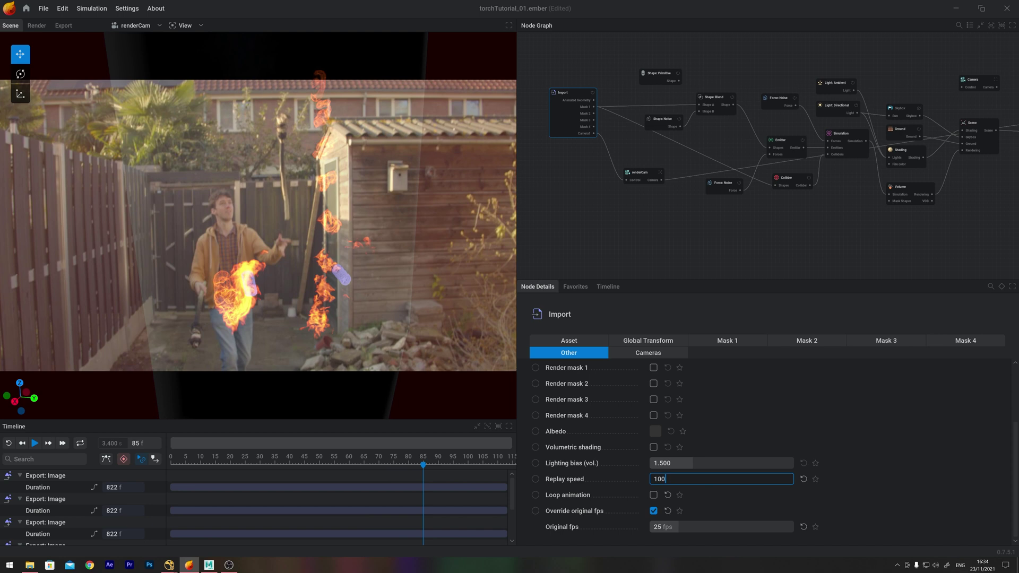
key(Return)
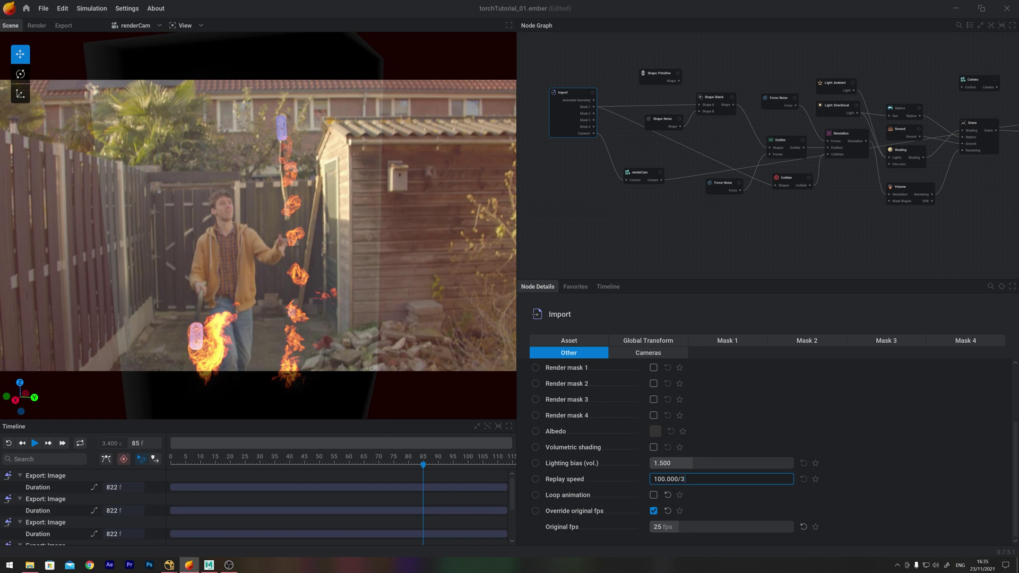
key(Return)
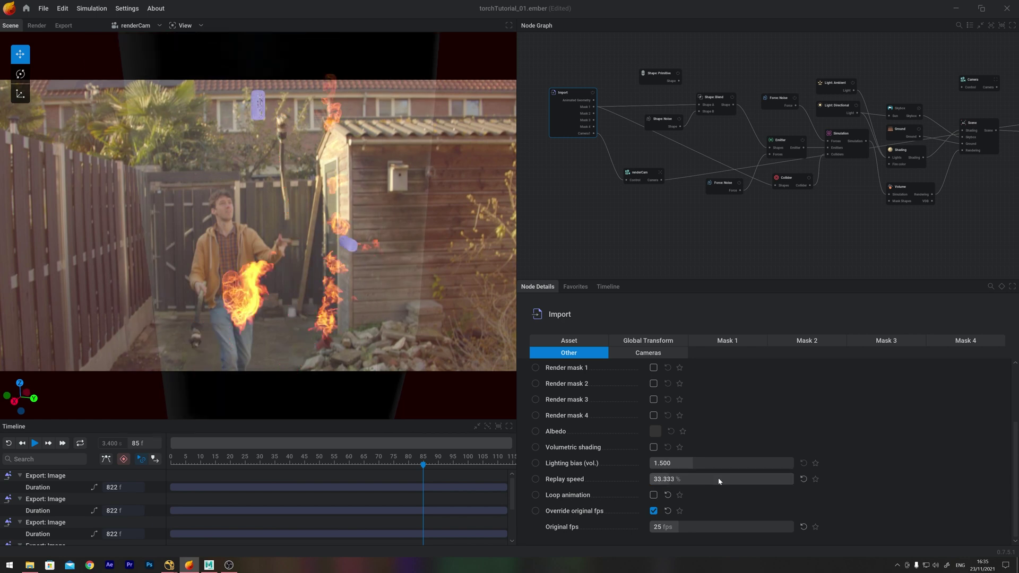
Set Num Frames to 222 and Frame Stride to 3 on all five Export: Image nodes.
middle_drag(700, 243, 301, 243)
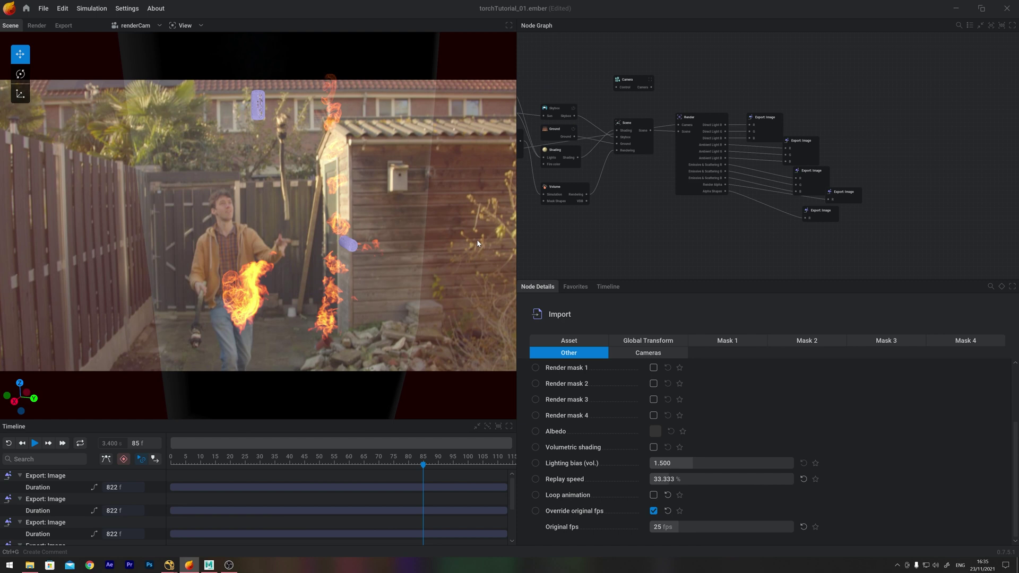
drag(684, 92, 862, 247)
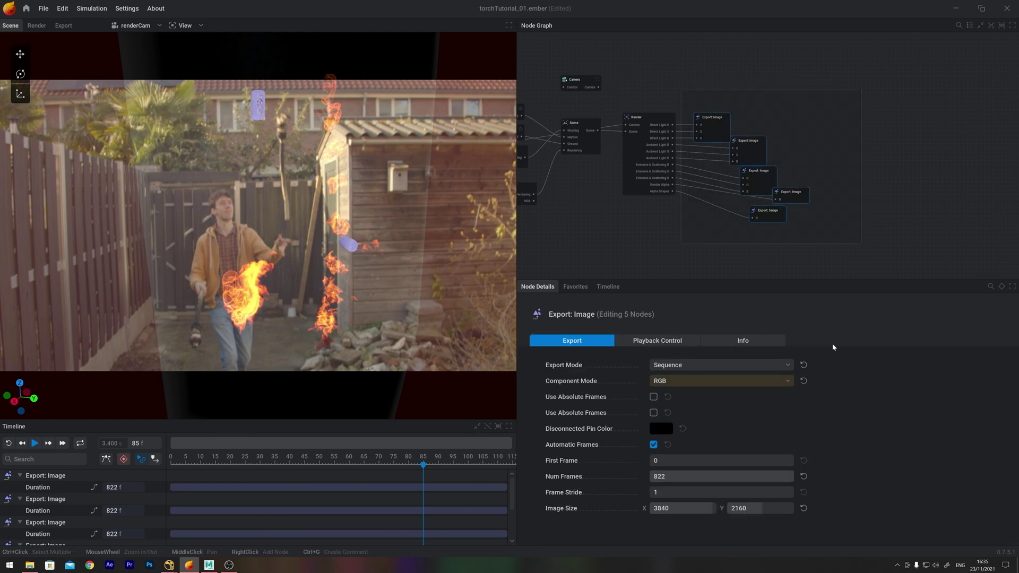
click(690, 477)
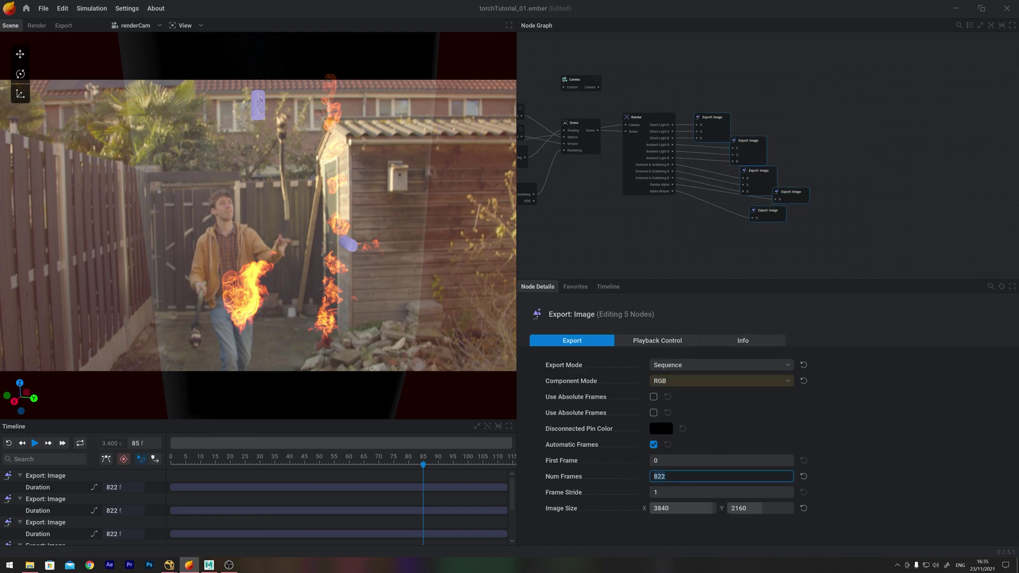
key(BackSpace)
key(BackSpace)
key(BackSpace)
text(222)
key(Return)
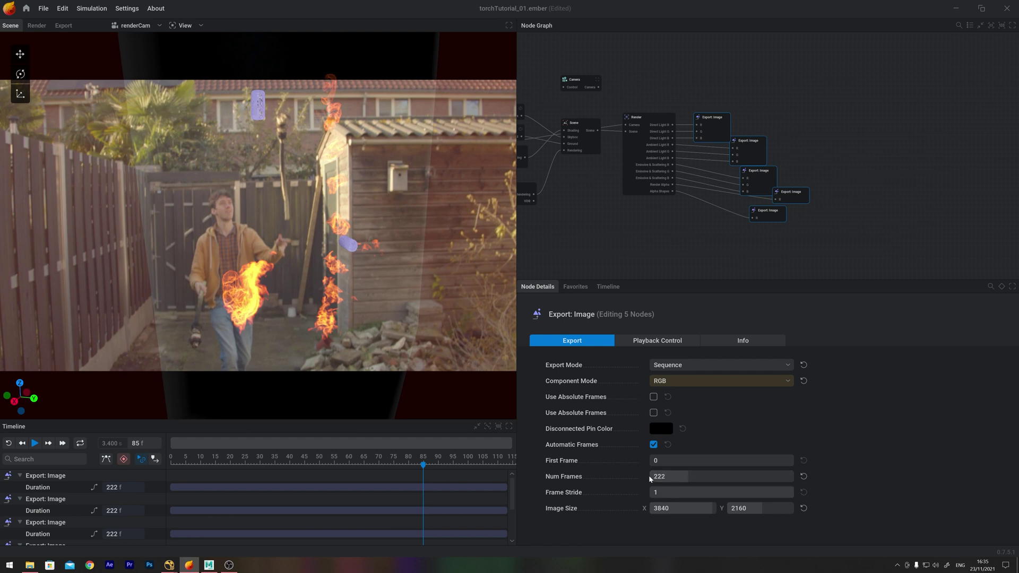
click(660, 493)
text(3)
key(Return)
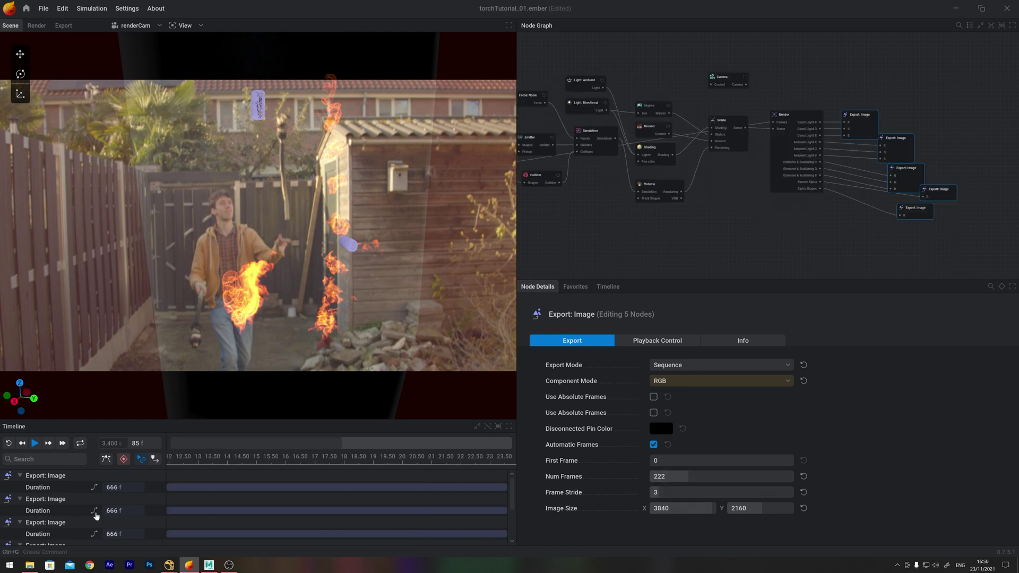
click(94, 511)
ctrl+scroll(229, 520, down, 5)
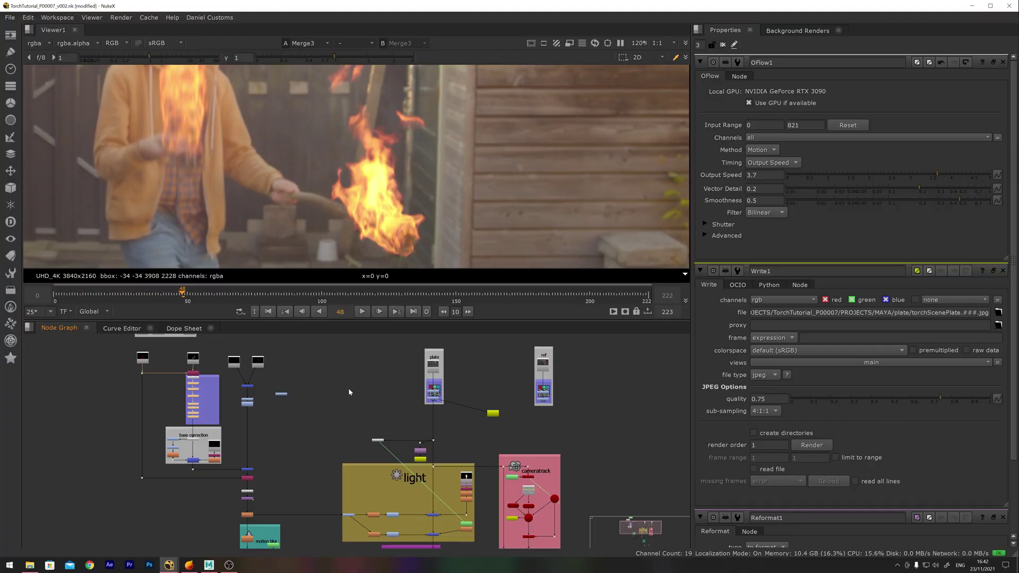
Look over the NukeX node graph from the base correction group to the plate and ref groups.
middle_drag(353, 378, 352, 381)
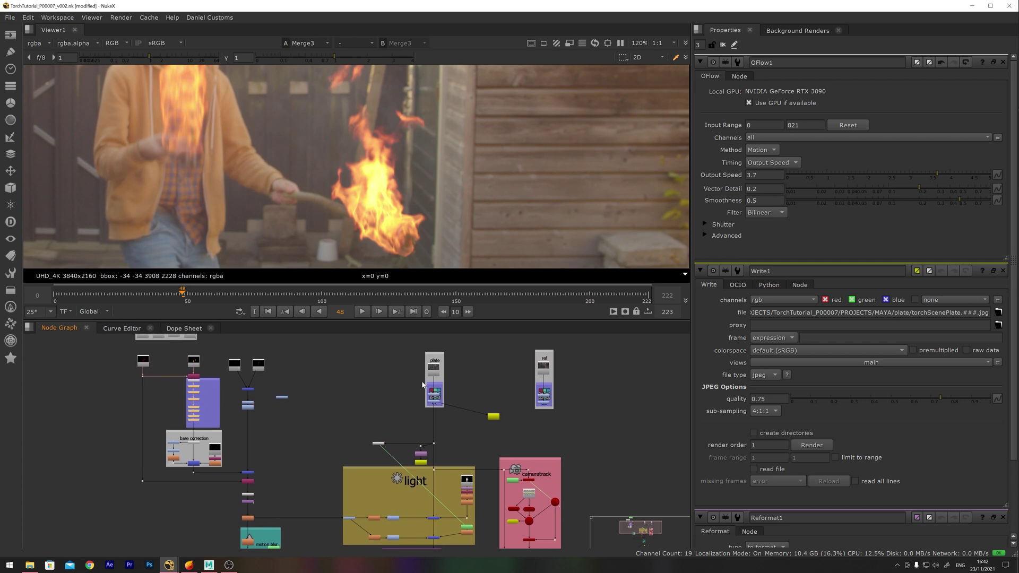
scroll(160, 383, up, 5)
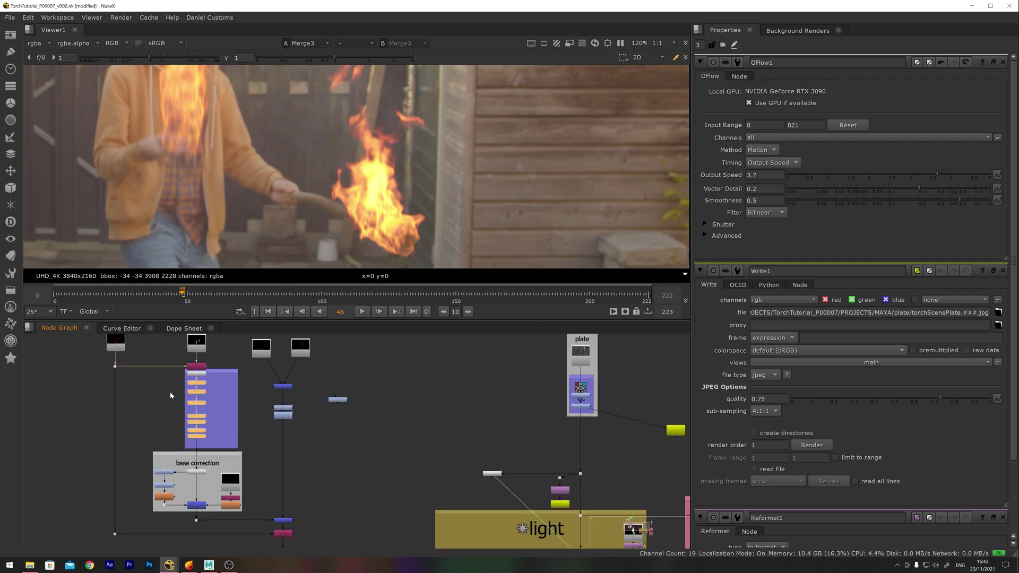
drag(253, 368, 319, 465)
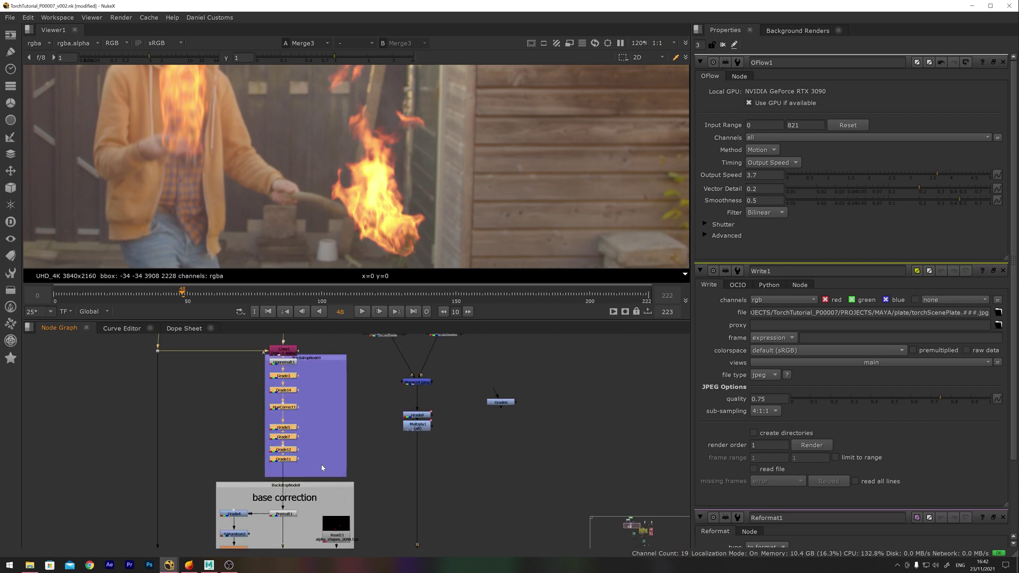
scroll(507, 420, down, 2)
middle_drag(631, 389, 351, 438)
middle_drag(533, 421, 406, 438)
middle_drag(563, 500, 481, 447)
drag(482, 443, 439, 422)
View the colour-corrected ref footage and step through its frames to examine the real torch flame.
key(1)
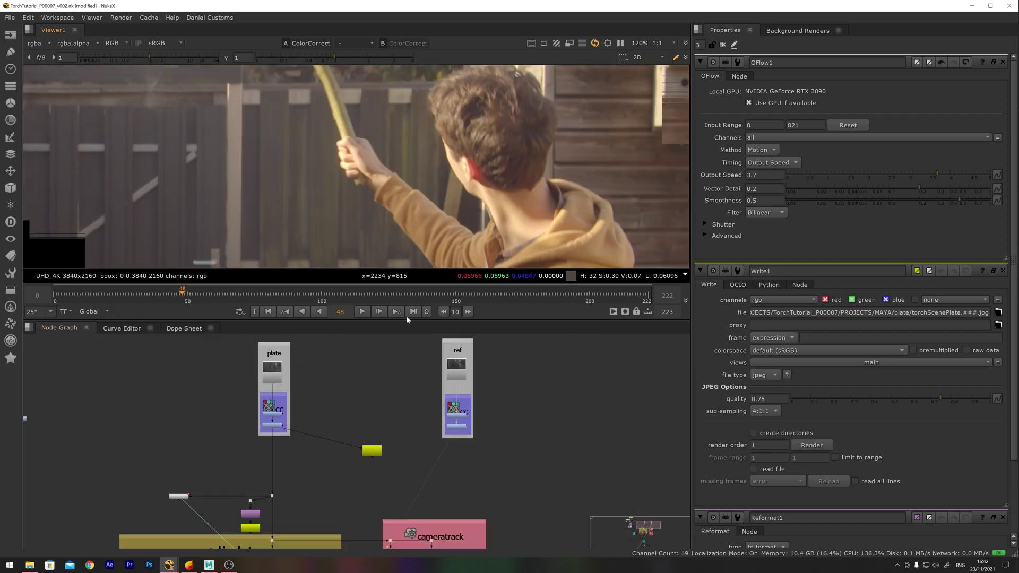
scroll(319, 224, down, 3)
click(148, 295)
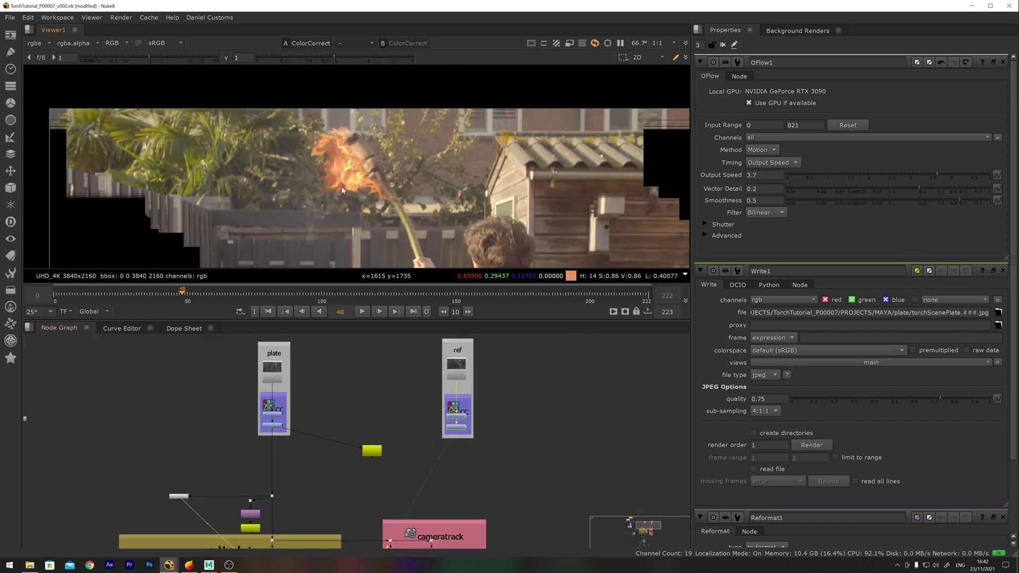
drag(148, 295, 144, 295)
middle_drag(376, 266, 363, 205)
key(Right)
key(Right)
key(Right)
key(Right)
key(Right)
key(Right)
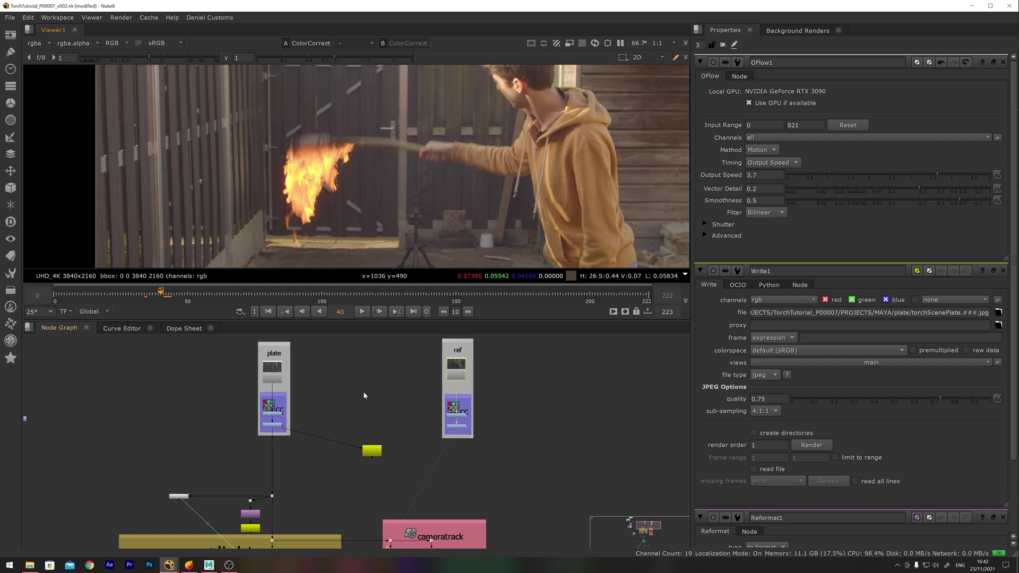
View the alpha of the juggler's silhouette mask that feeds the light group.
scroll(362, 393, down, 2)
middle_drag(346, 467, 371, 378)
scroll(356, 390, up, 2)
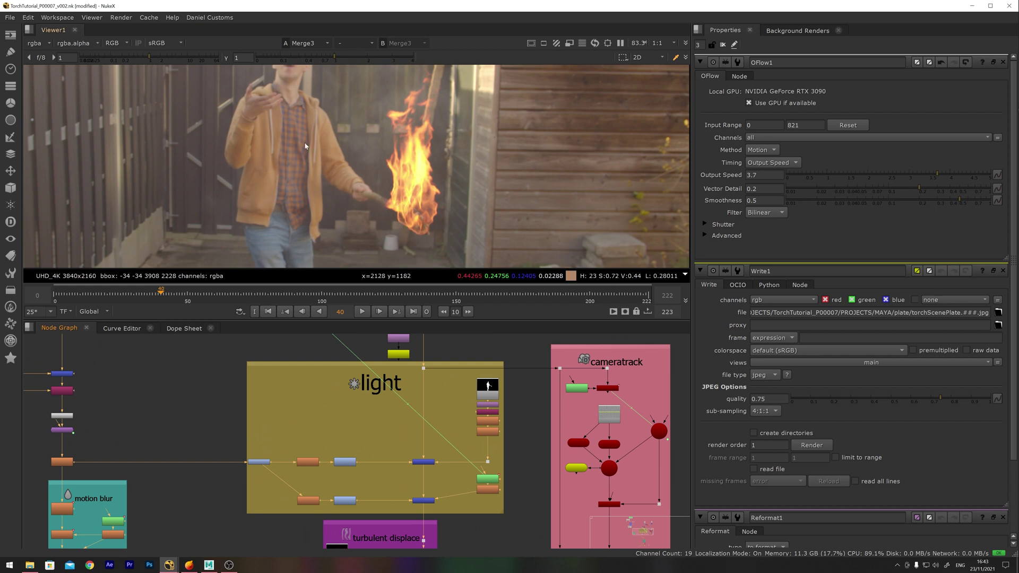
middle_drag(512, 423, 506, 417)
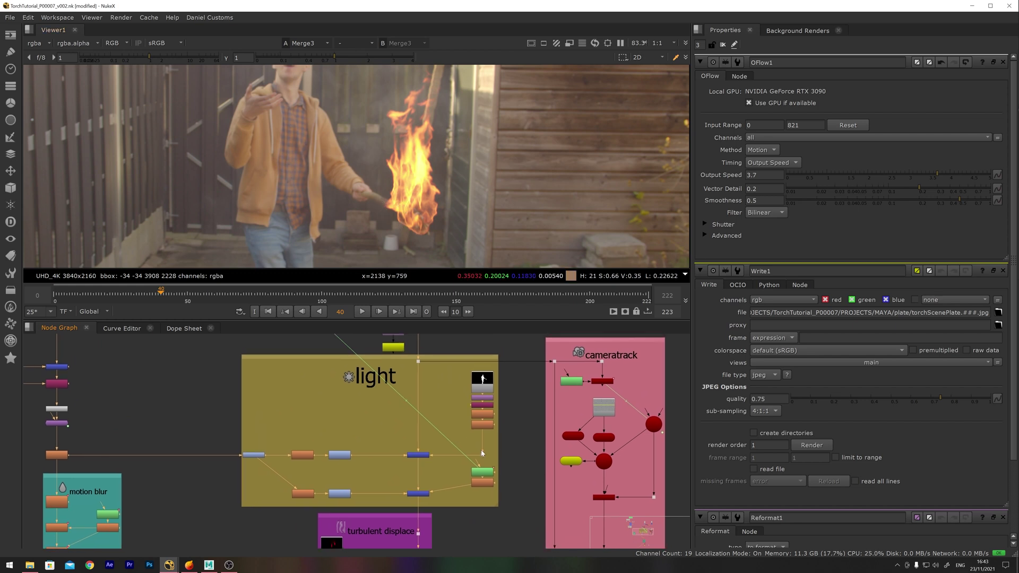
click(481, 454)
key(1)
key(a)
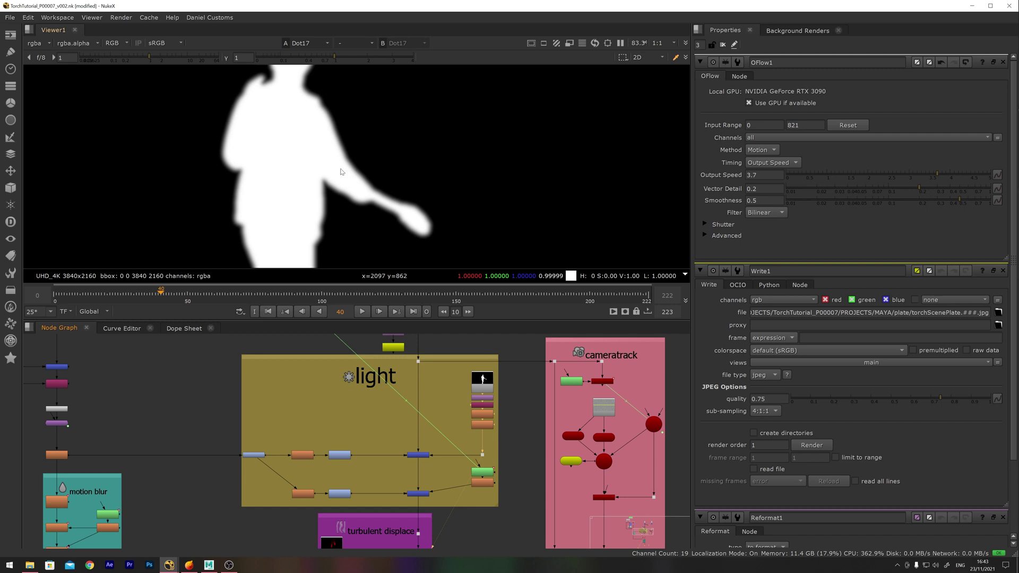
View the output of Merge6 in the light group.
middle_drag(395, 452, 380, 393)
drag(374, 410, 423, 446)
key(1)
Select the light group and repeatedly disable and re-enable its nodes to compare the plate with and without the fire lighting.
click(335, 391)
middle_drag(335, 391, 340, 466)
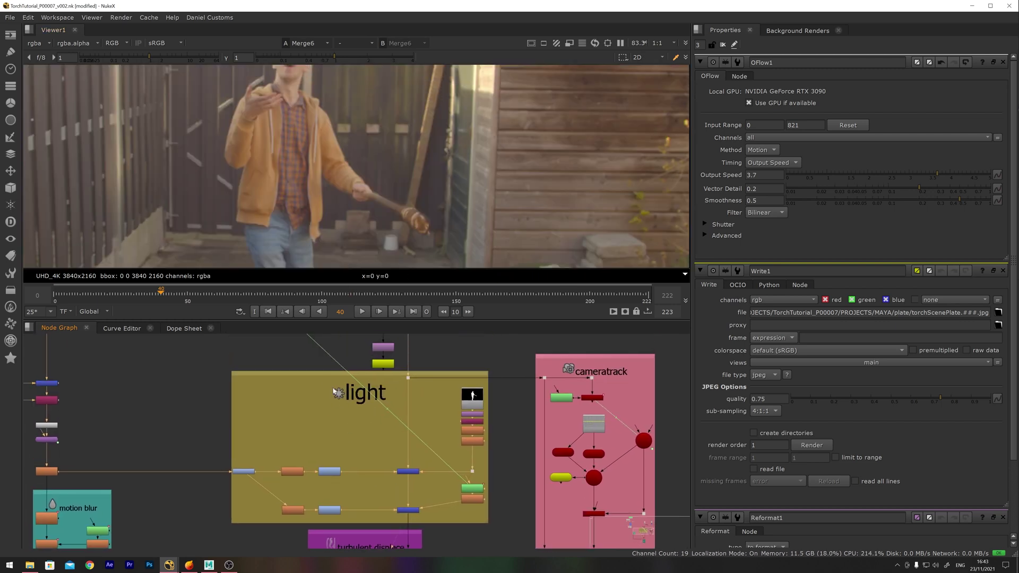
click(320, 379)
key(d)
key(d)
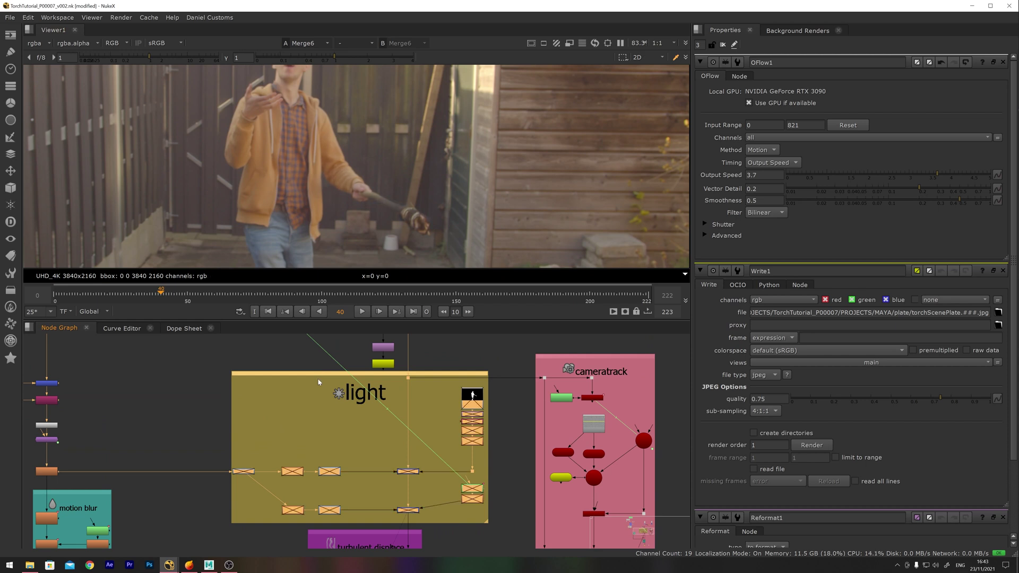
key(d)
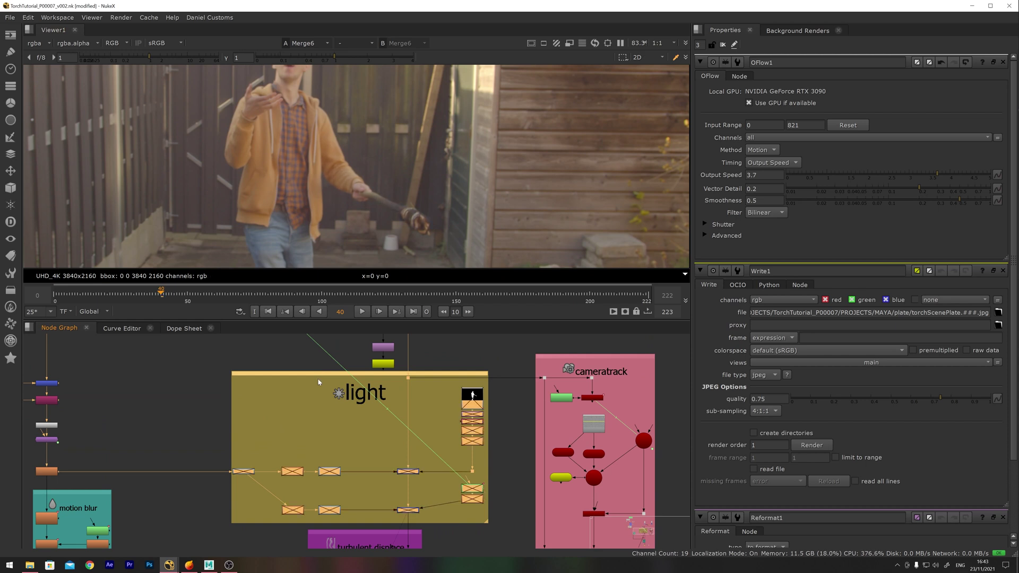
key(d)
key(d)
key(d)
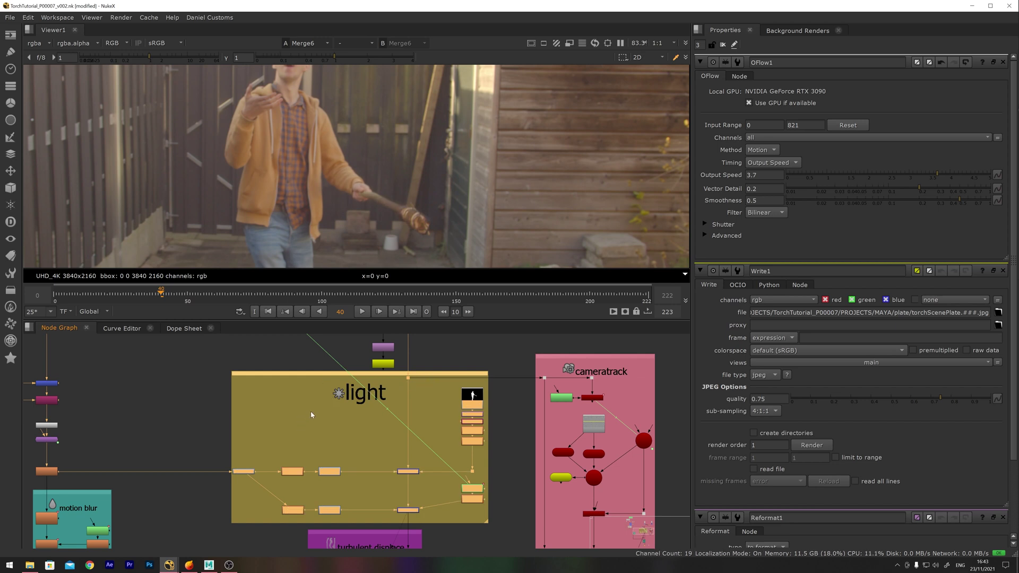
View the Read16 fire alpha render that drives the turbulent displace group.
scroll(299, 412, down, 2)
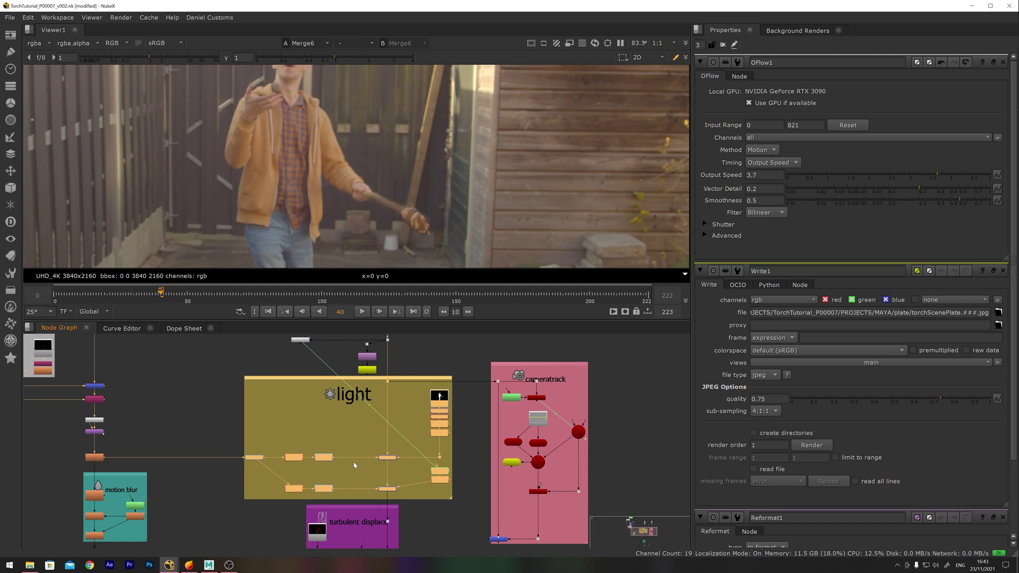
middle_drag(353, 466, 353, 383)
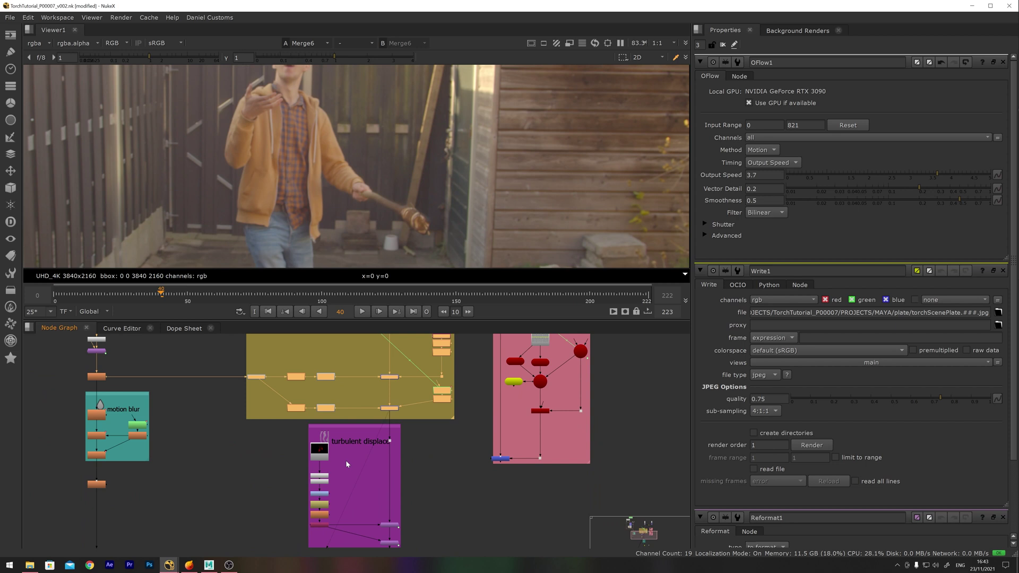
middle_drag(345, 461, 348, 398)
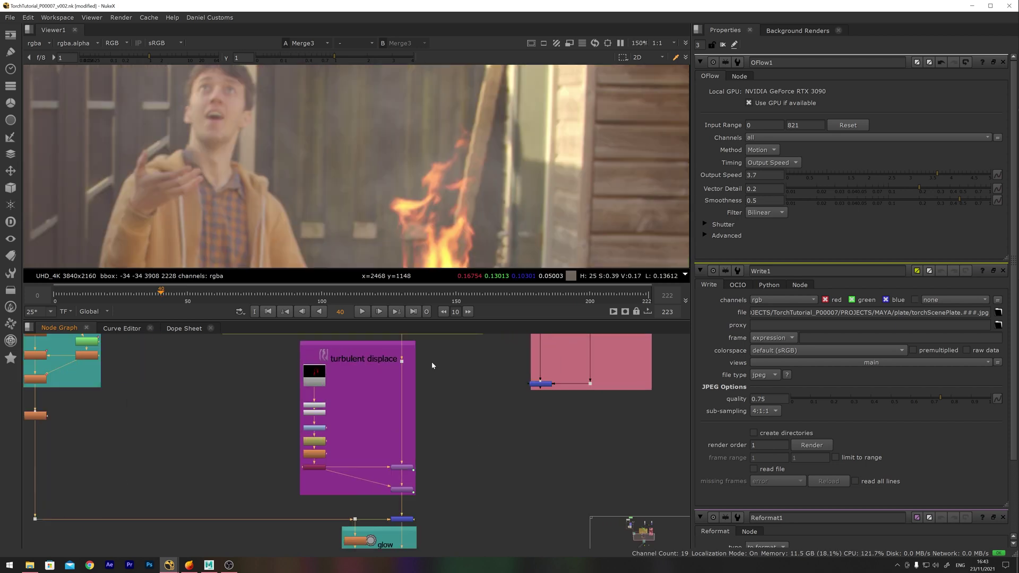
middle_drag(355, 336, 387, 394)
click(386, 404)
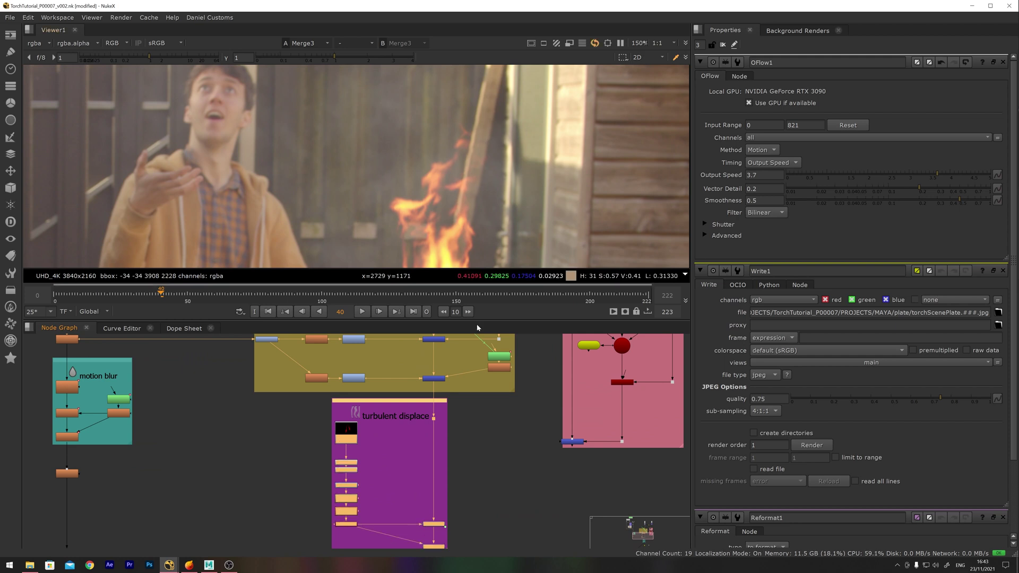
scroll(363, 423, up, 2)
middle_drag(362, 423, 339, 401)
key(1)
click(343, 412)
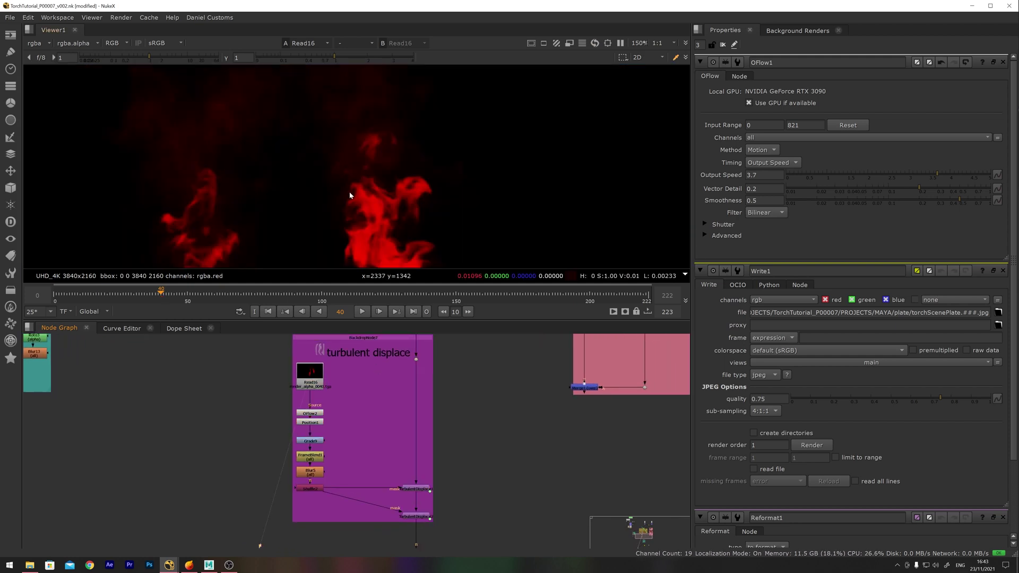
View the output of Blur5 in the turbulent displace group and fit the whole image in the viewer.
middle_drag(351, 196, 356, 135)
click(312, 471)
key(1)
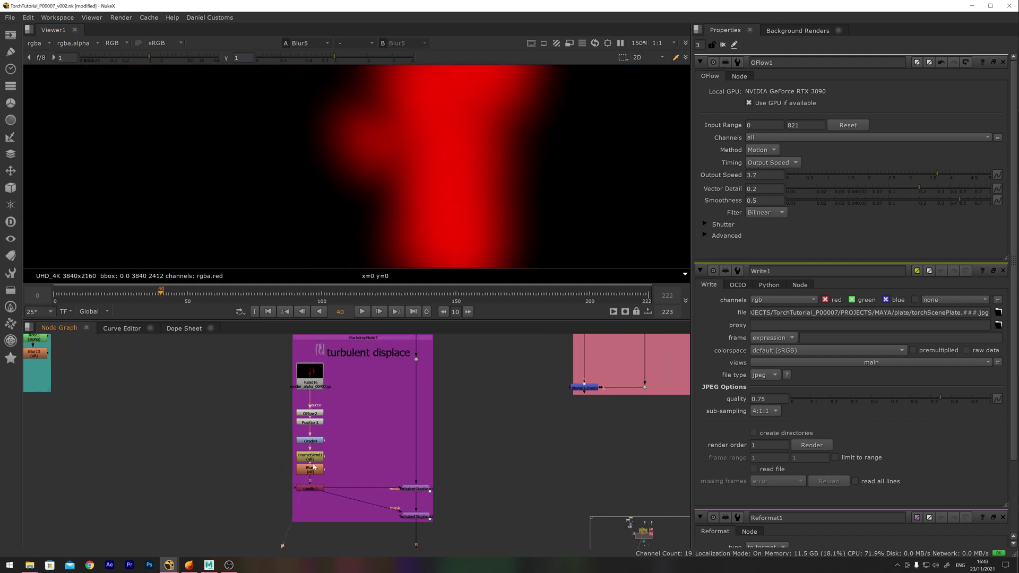
key(f)
middle_drag(304, 474, 298, 436)
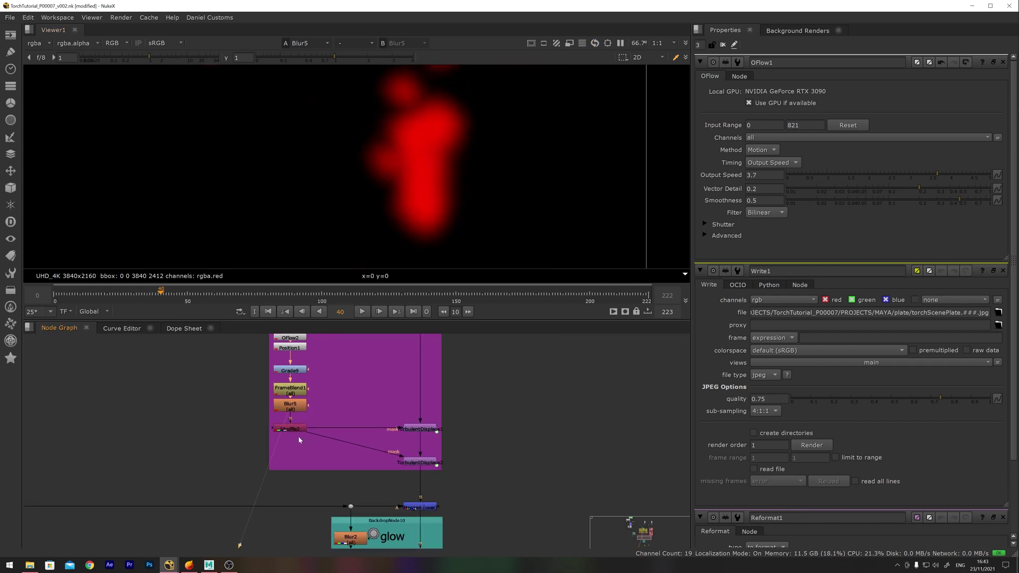
View TurbulentDisplace2 and toggle both TurbulentDisplace nodes off and on to compare the plate with and without heat distortion.
scroll(371, 424, up, 4)
click(459, 476)
key(1)
shift+click(459, 412)
key(d)
key(d)
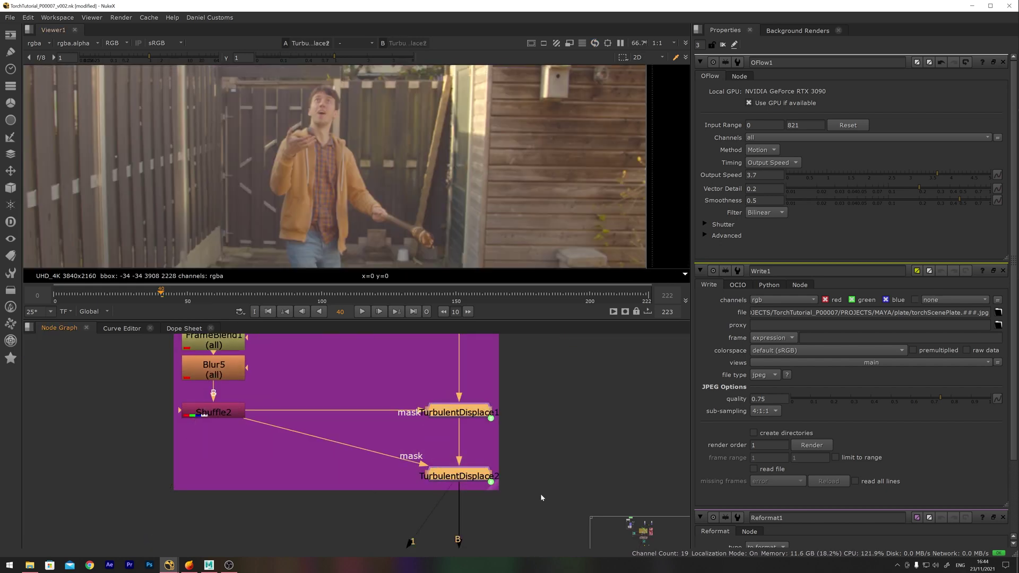
Select the glow group's nodes and repeatedly disable and re-enable them to compare the fire with and without glow.
scroll(361, 369, down, 4)
mouse_move(346, 379)
middle_down()
mouse_move(343, 428)
mouse_move(339, 362)
middle_up()
drag(419, 441, 376, 411)
drag(375, 412, 339, 400)
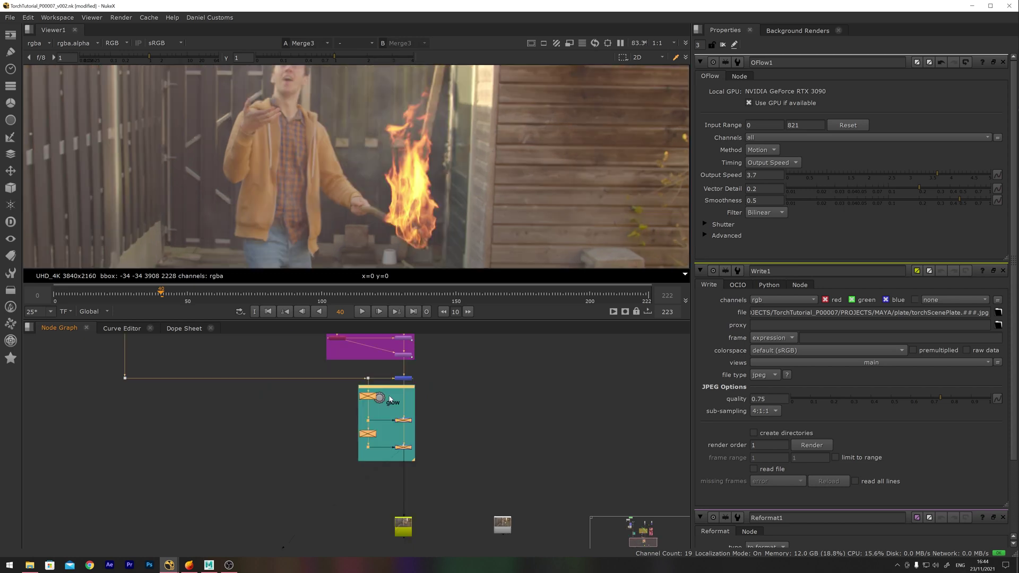
key(d)
key(d)
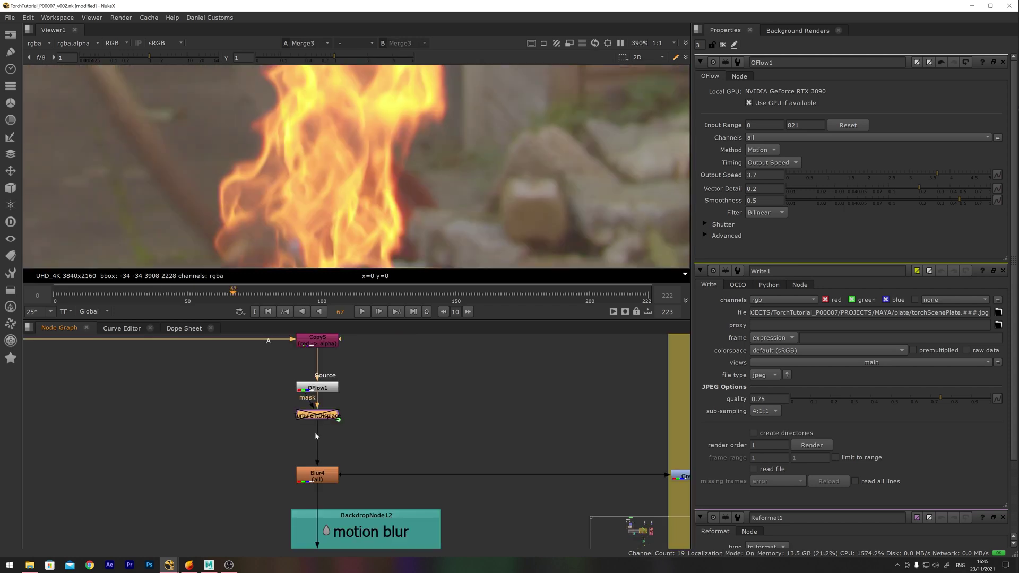
key(d)
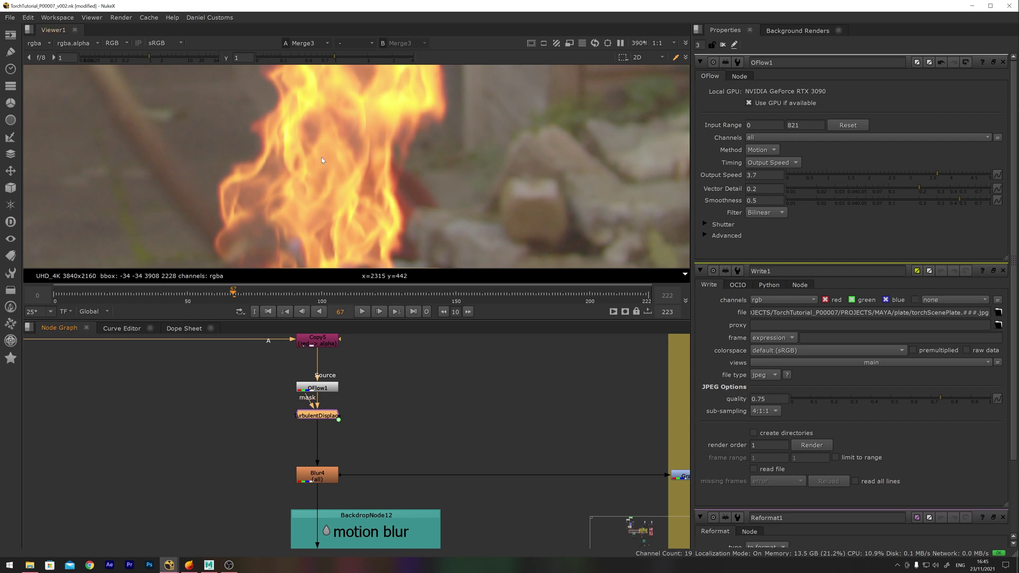
Open the properties of the TurbulentDisplace node below OFlow1 and toggle the node to compare its effect on the fire.
double_click(327, 416)
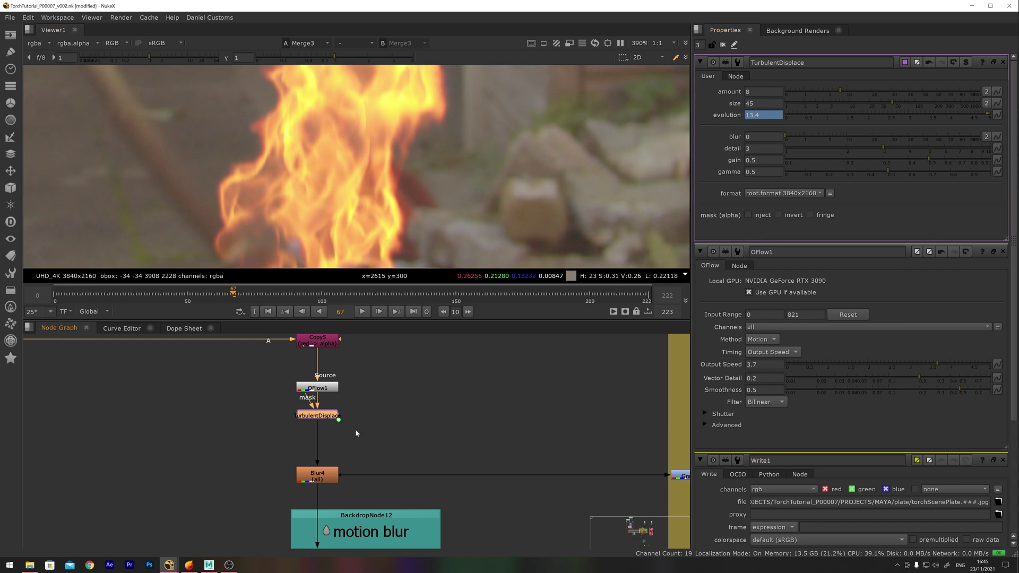
drag(364, 435, 269, 396)
key(d)
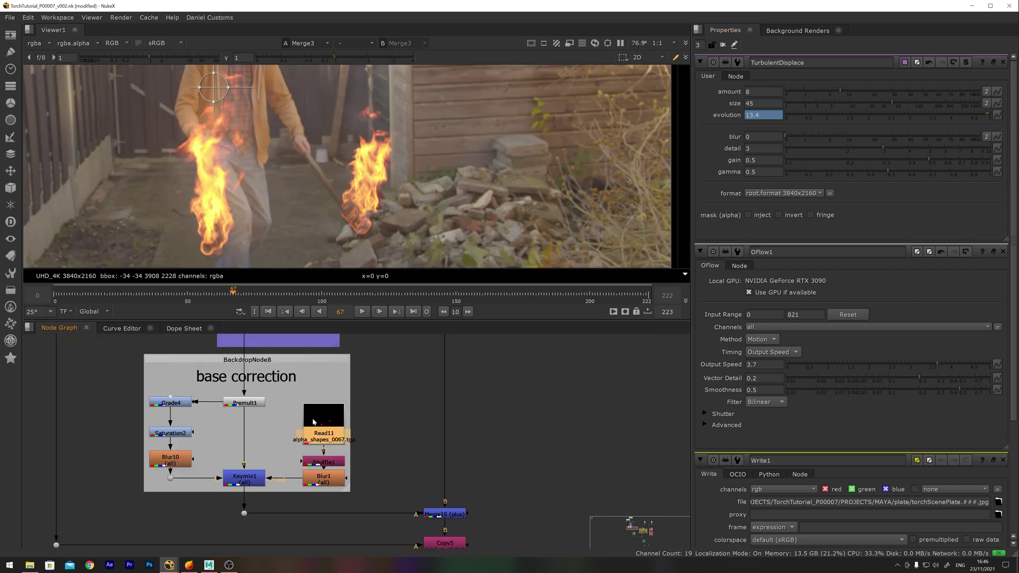
Toggle Keymix1 in the base correction group to compare the base of the flames with and without the correction.
key(1)
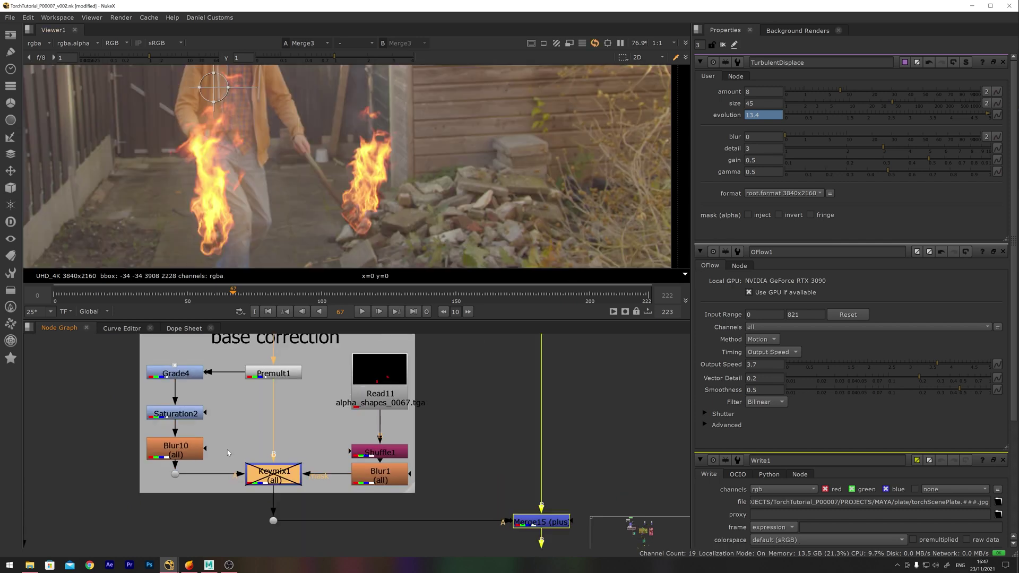
key(d)
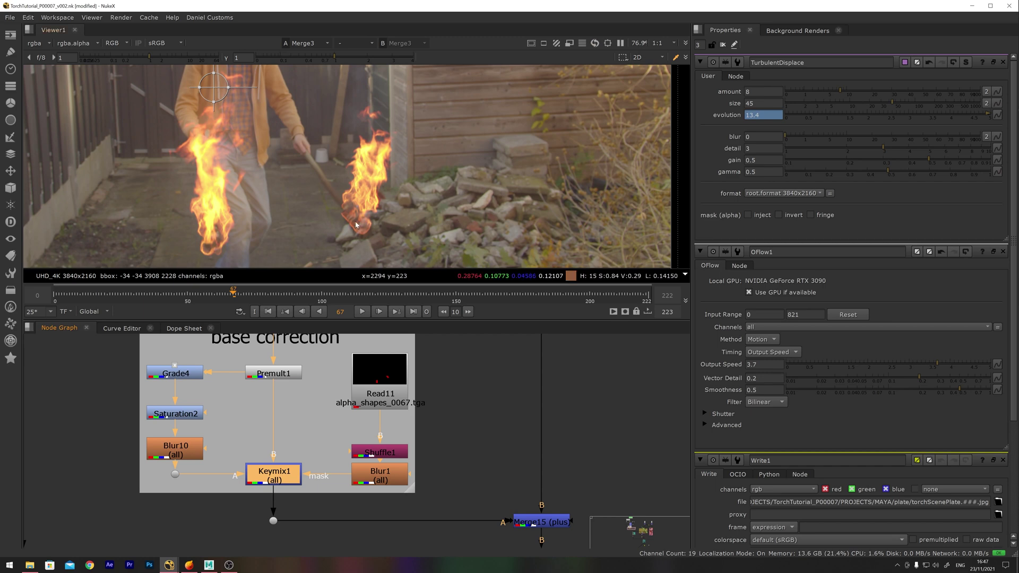
key(d)
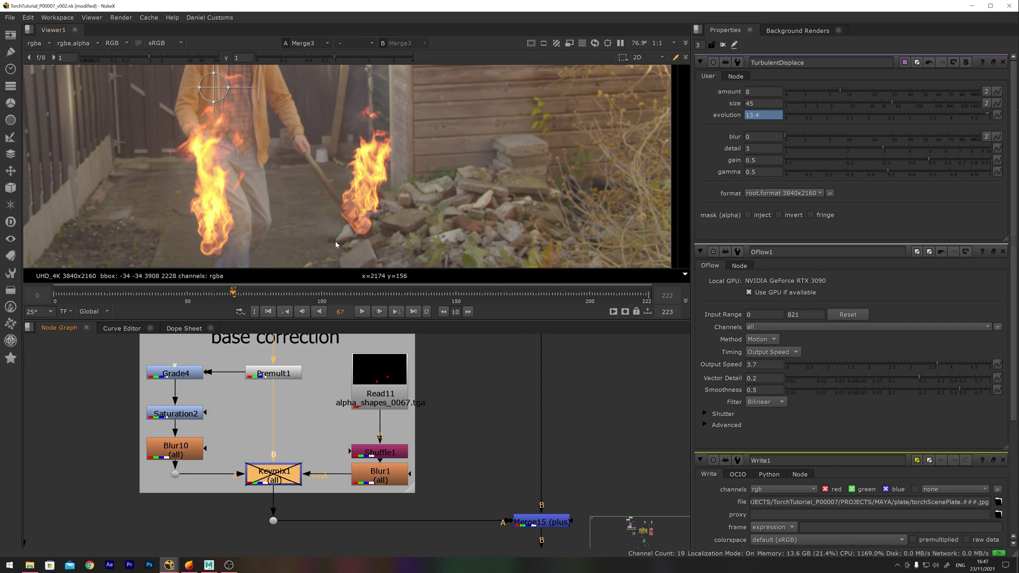